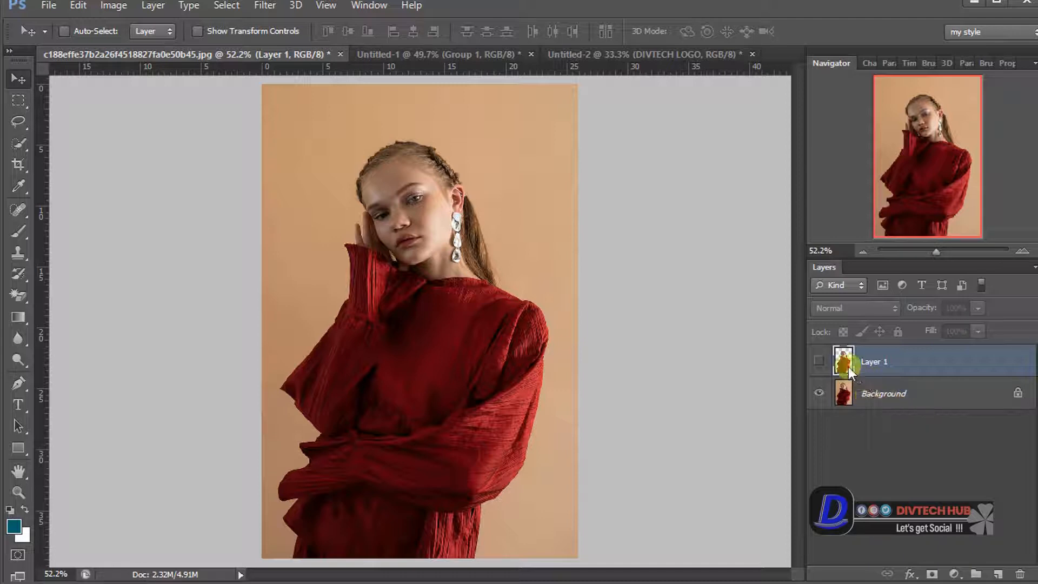
- Compare the cutout on Layer 1 with the original photo by toggling the visibility of both layers
click(819, 361)
click(820, 388)
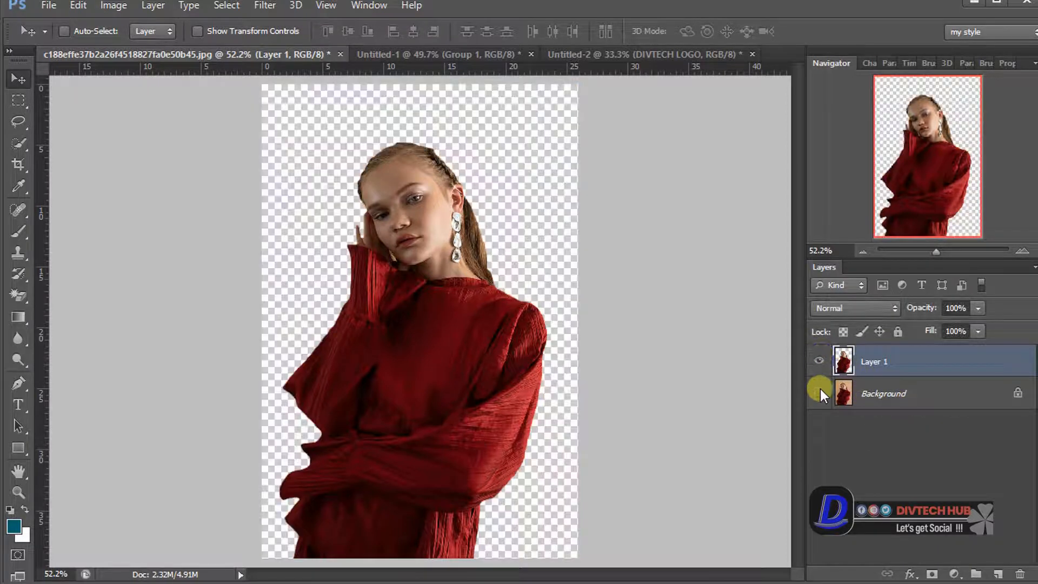
click(819, 389)
click(824, 370)
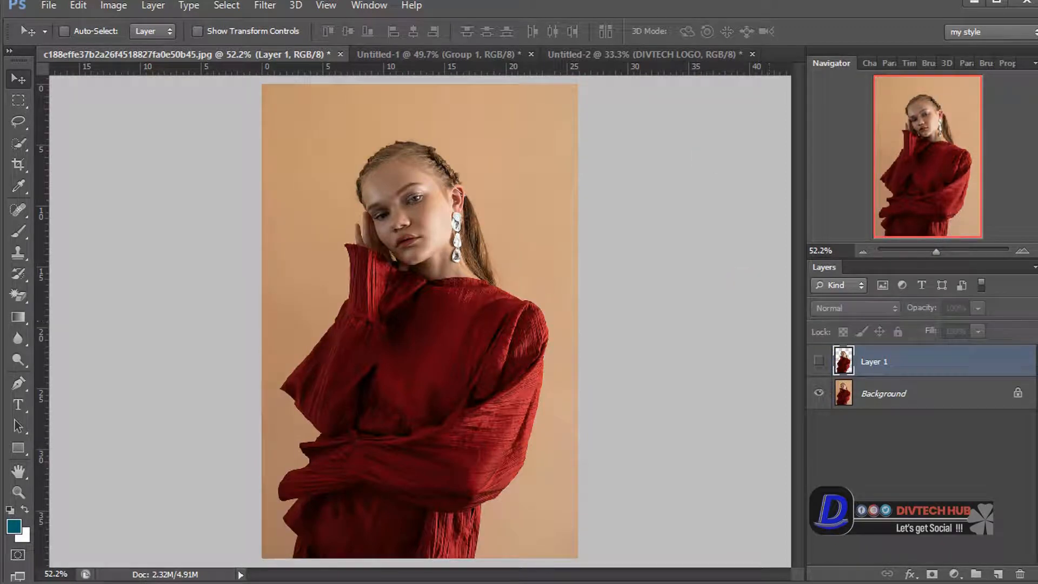
- Select the plain backdrop on both sides of the woman with the Quick Selection tool, then deselect it
click(22, 145)
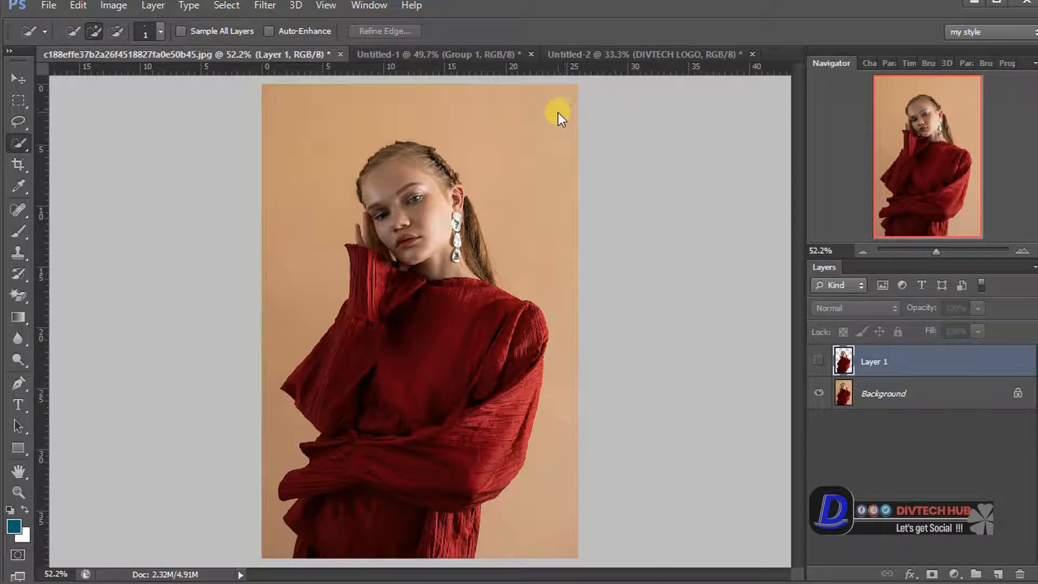
mouse_move(543, 128)
mouse_down()
mouse_move(547, 215)
mouse_move(534, 221)
mouse_move(496, 128)
mouse_up()
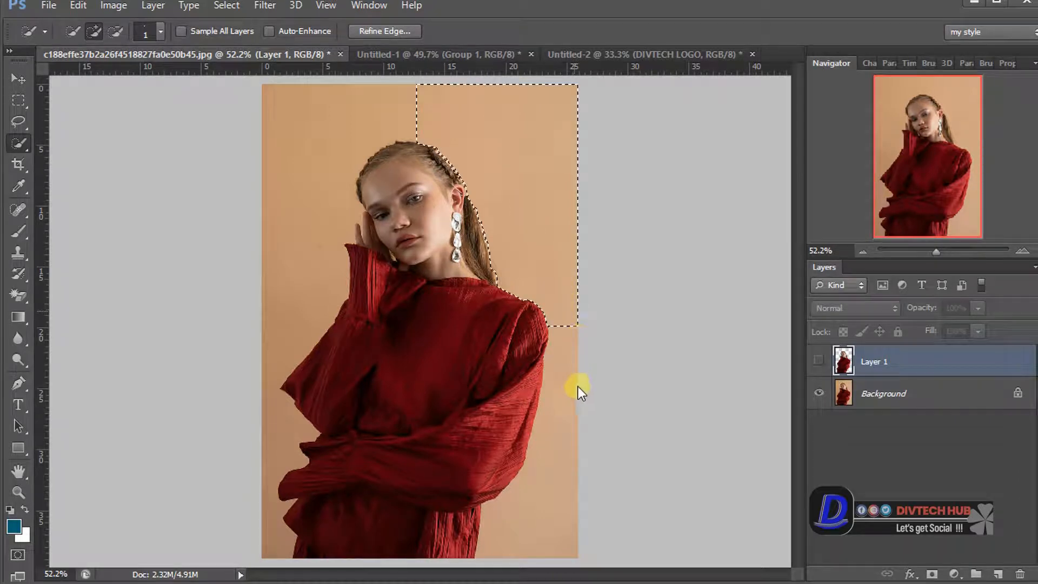
drag(579, 387, 562, 447)
drag(552, 491, 546, 510)
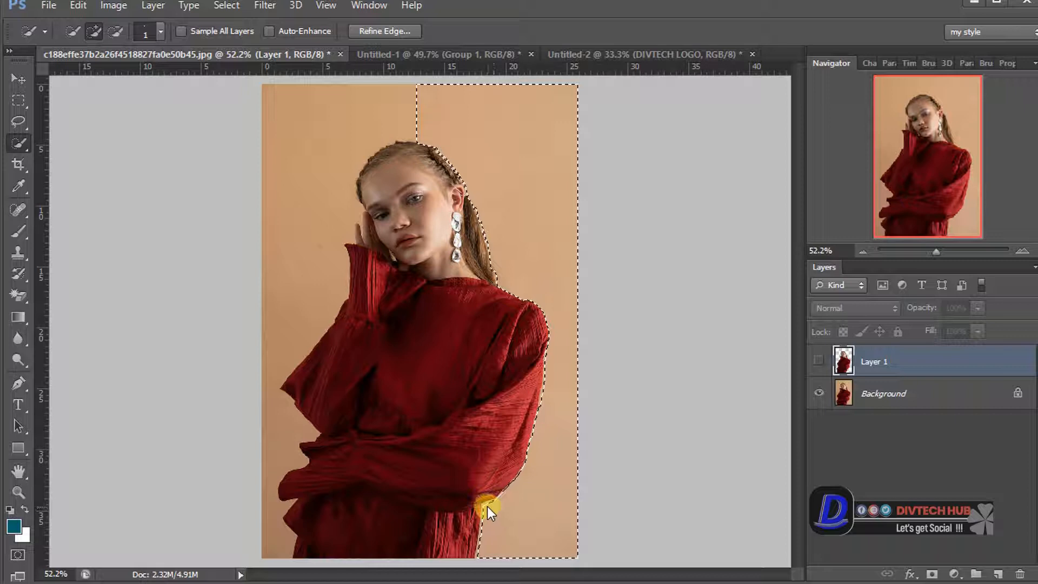
key(ctrl+d)
click(300, 151)
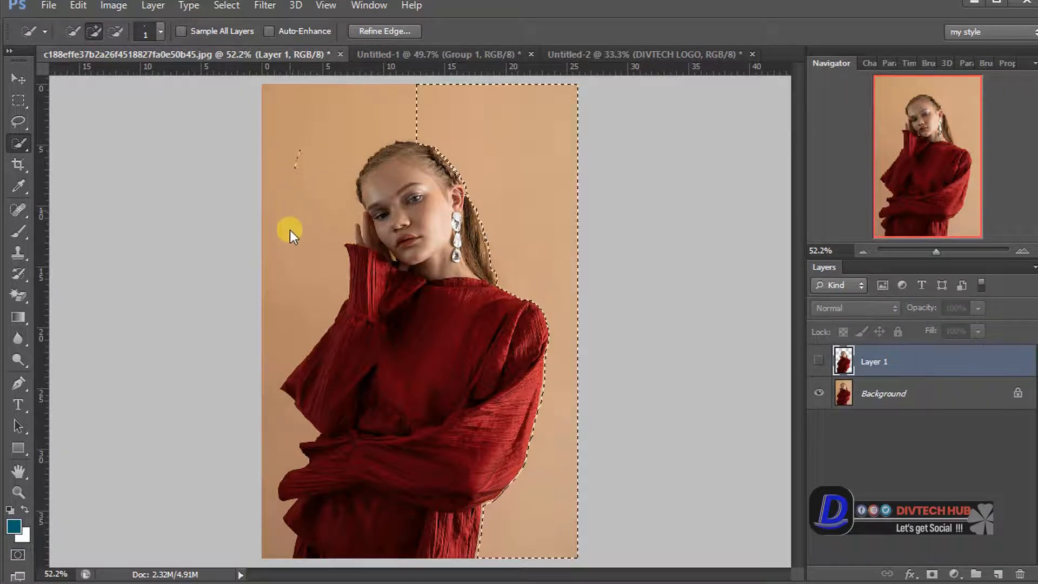
mouse_move(290, 230)
mouse_down()
mouse_move(299, 287)
mouse_move(280, 429)
mouse_up()
drag(274, 468, 273, 536)
key(ctrl+d)
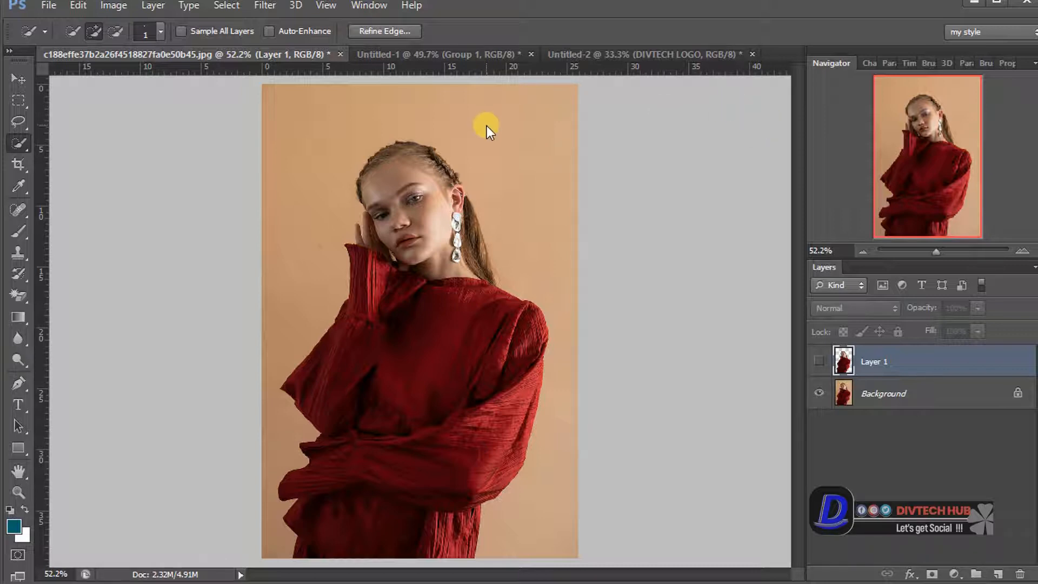
- Undo the deselection to restore the selection of the backdrop around the woman
key(ctrl+z)
key(ctrl+z)
key(ctrl+z)
key(ctrl+z)
key(ctrl+z)
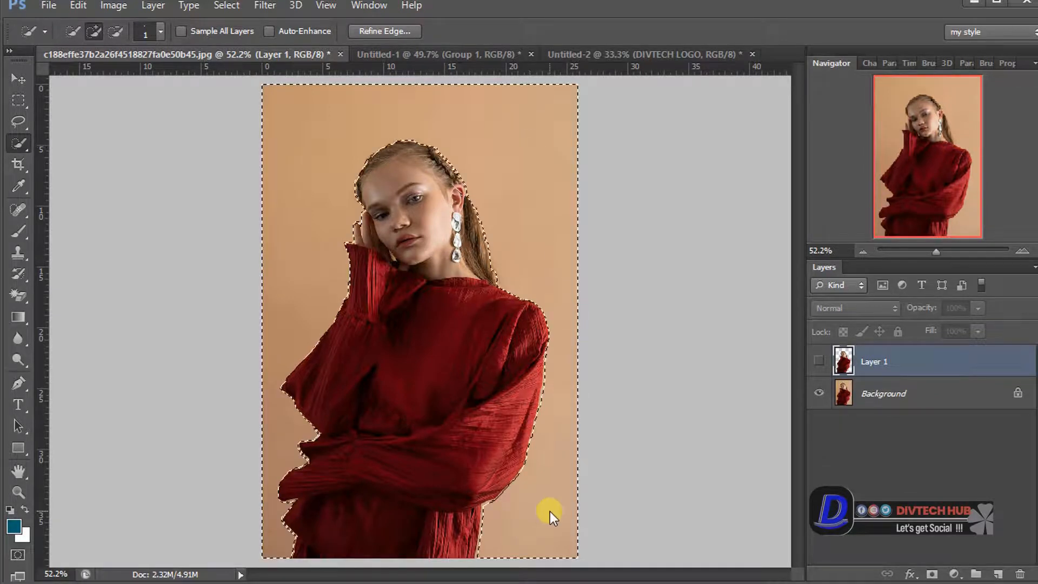
key(ctrl+z)
key(ctrl+z)
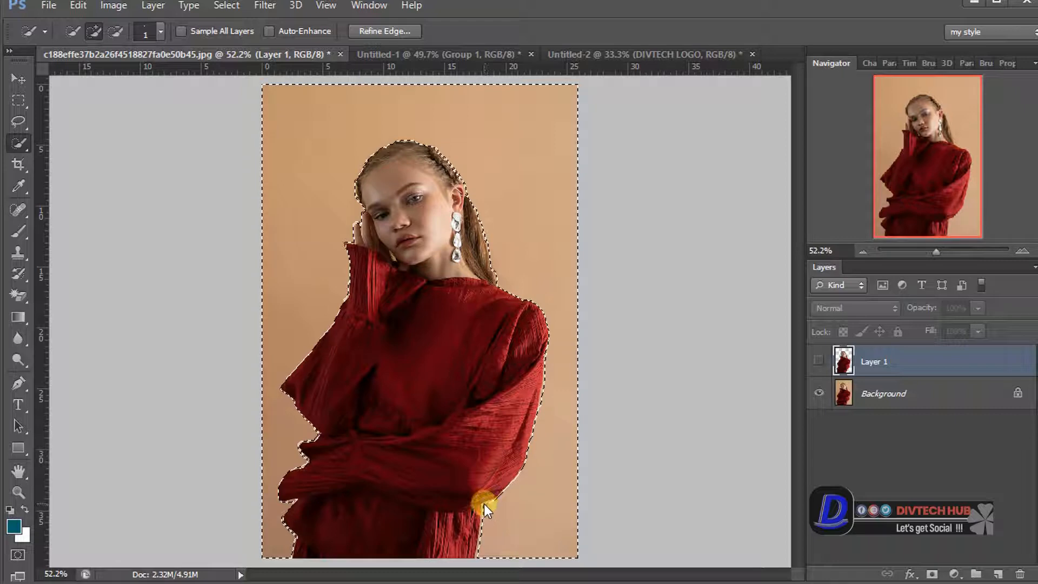
- Clear the backdrop selection and enlarge the Quick Selection brush to size 40
click(963, 250)
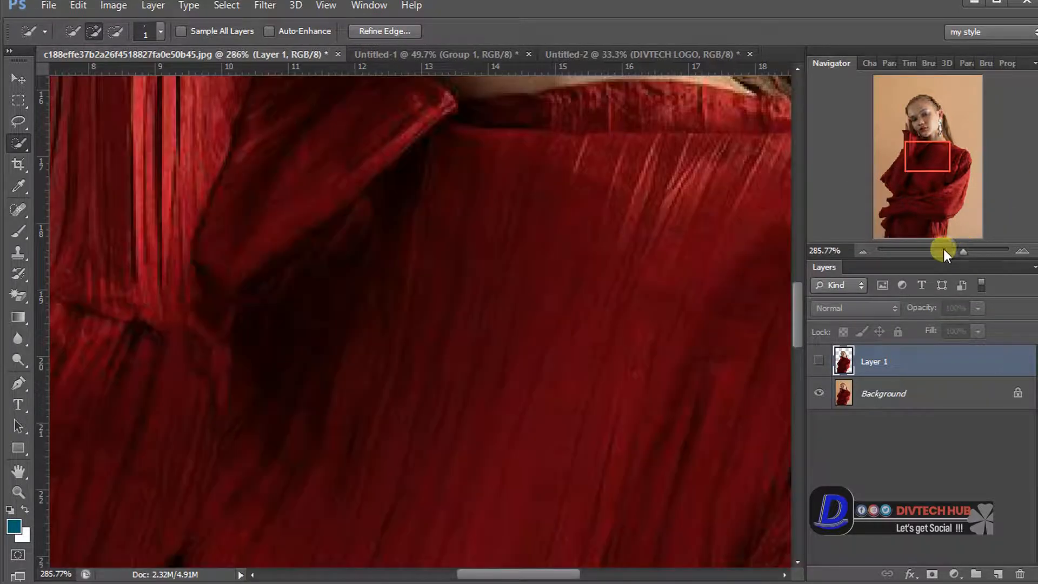
click(943, 250)
drag(939, 199, 930, 168)
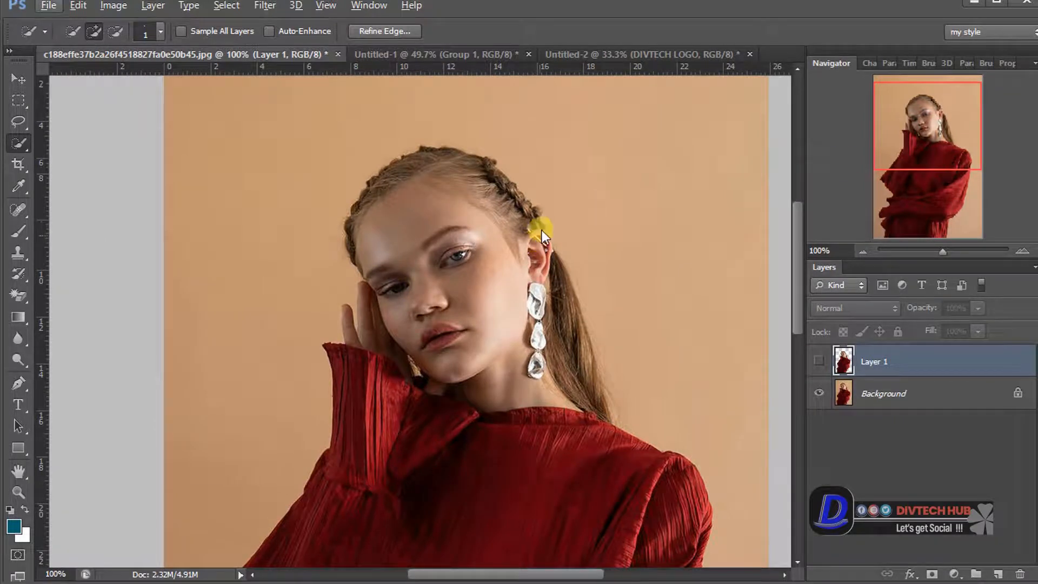
key(ctrl+z)
key(ctrl+d)
right_click(551, 167)
click(563, 139)
key(bracketright)
key(bracketright)
key(bracketright)
key(bracketright)
key(bracketright)
key(bracketright)
key(bracketright)
key(bracketright)
key(bracketright)
key(bracketright)
key(bracketright)
click(564, 186)
key(ctrl+d)
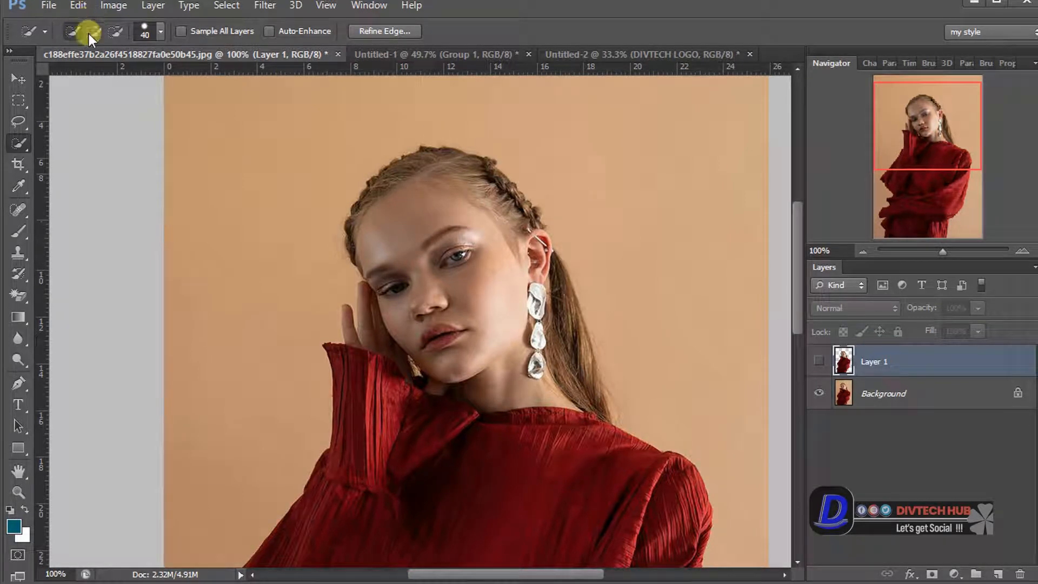
- Try the larger Quick Selection brush on the backdrop all around the woman, then clear the selection
drag(575, 152, 622, 201)
drag(670, 306, 674, 324)
key(ctrl+d)
drag(943, 250, 934, 252)
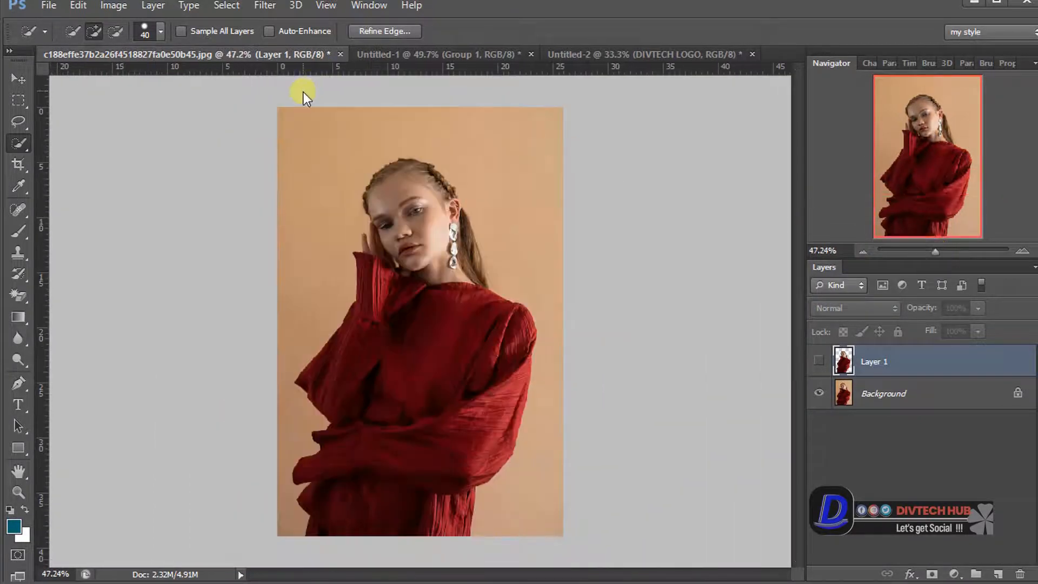
mouse_move(389, 143)
mouse_down()
mouse_move(360, 143)
mouse_move(339, 160)
mouse_move(311, 233)
mouse_move(298, 339)
mouse_up()
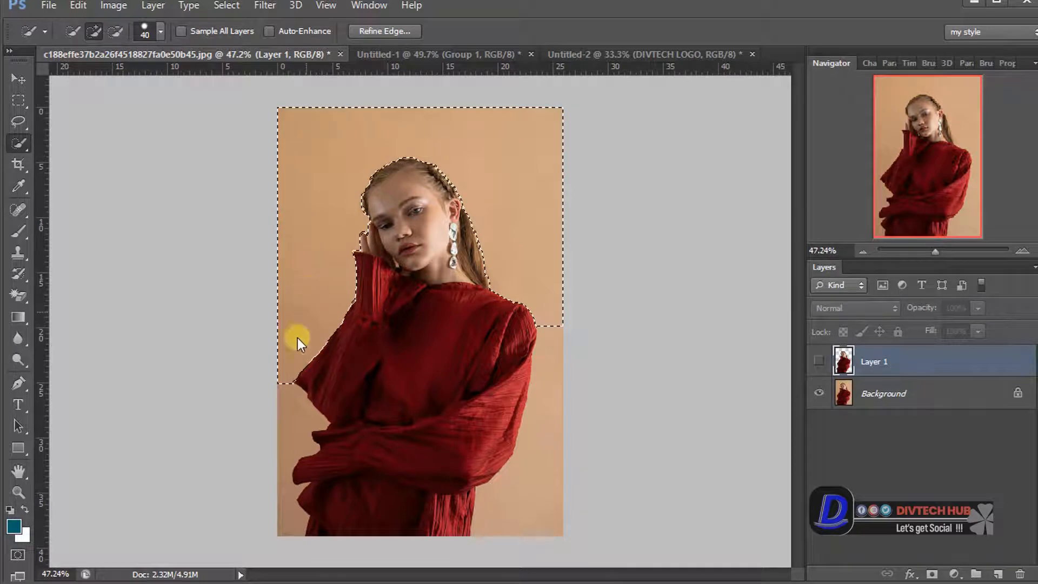
drag(281, 434, 285, 484)
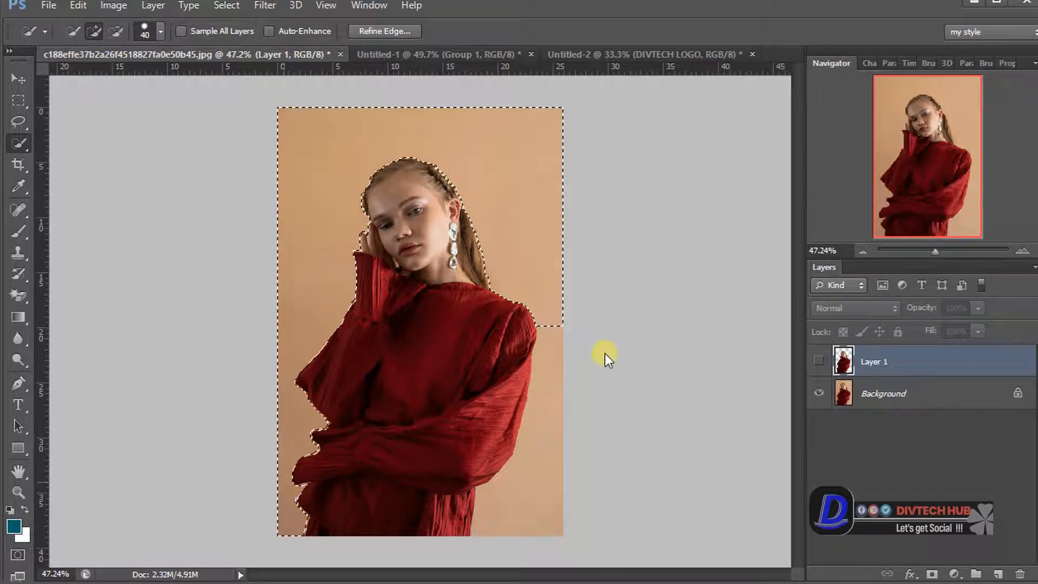
drag(552, 320, 518, 524)
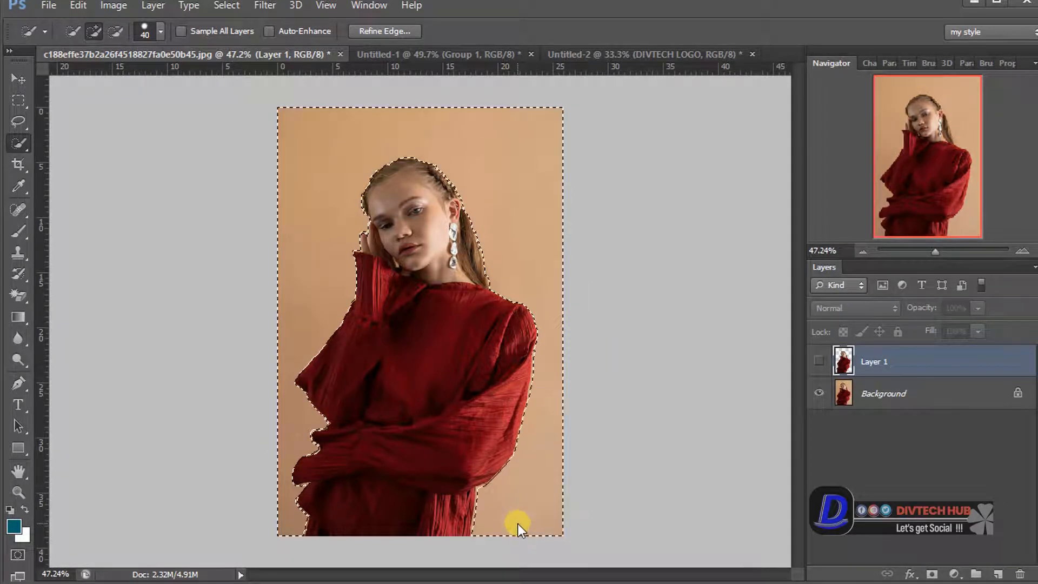
key(ctrl+d)
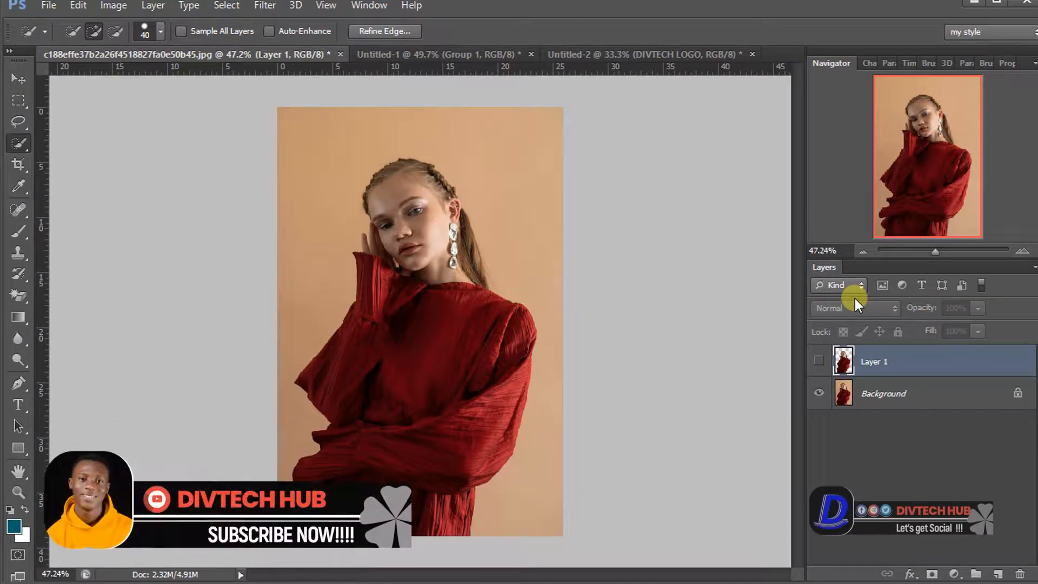
- Make Background the active layer and try inverting a selection of the whole canvas
key(ctrl+a)
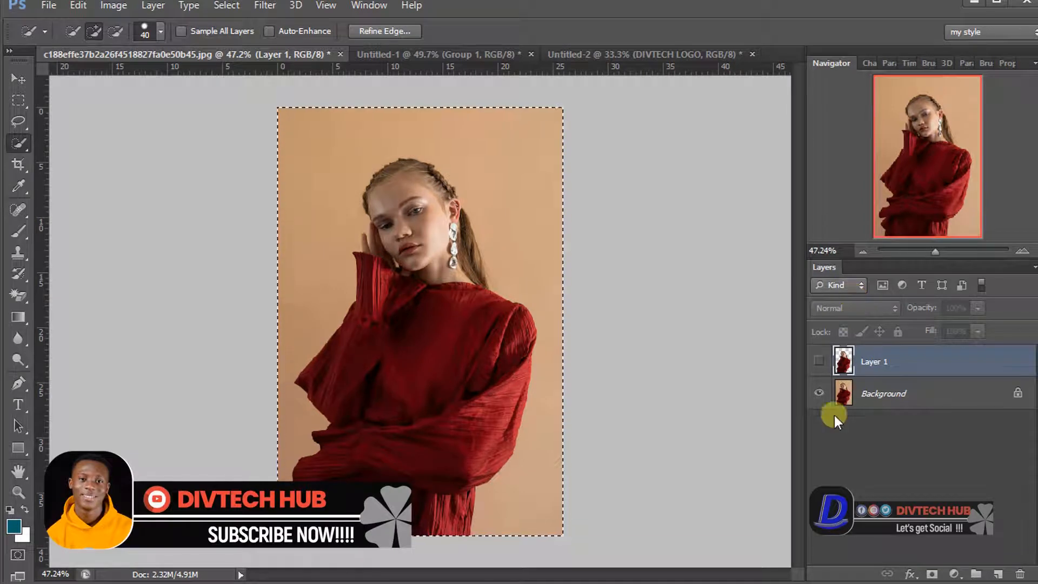
click(865, 400)
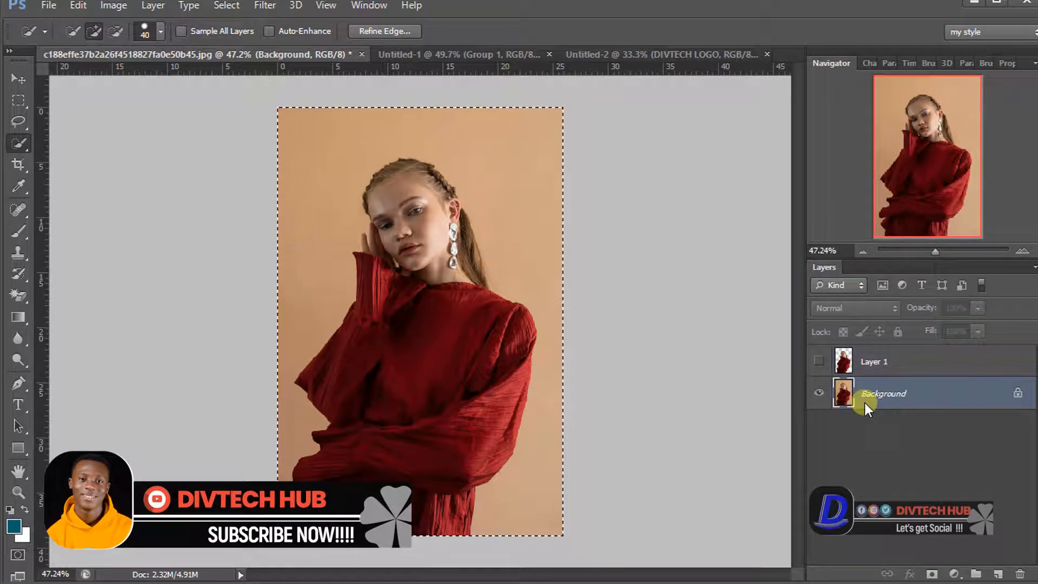
key(ctrl+shift+i)
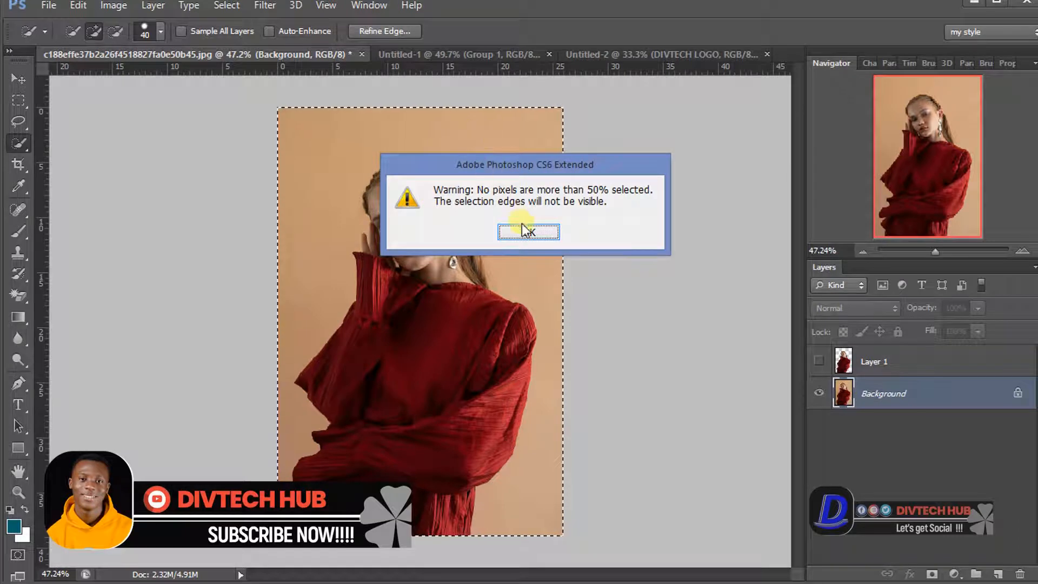
click(525, 227)
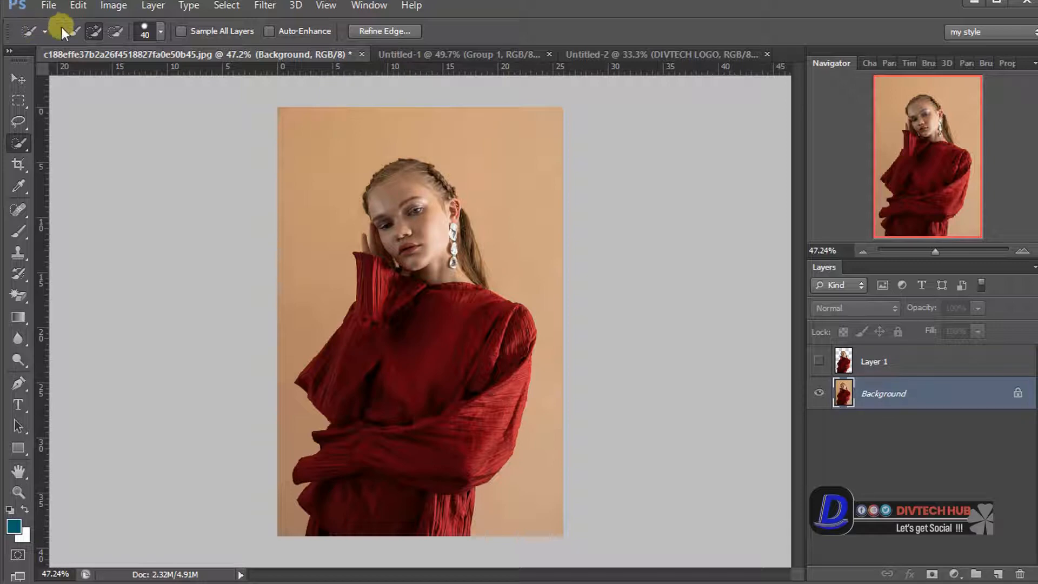
click(20, 78)
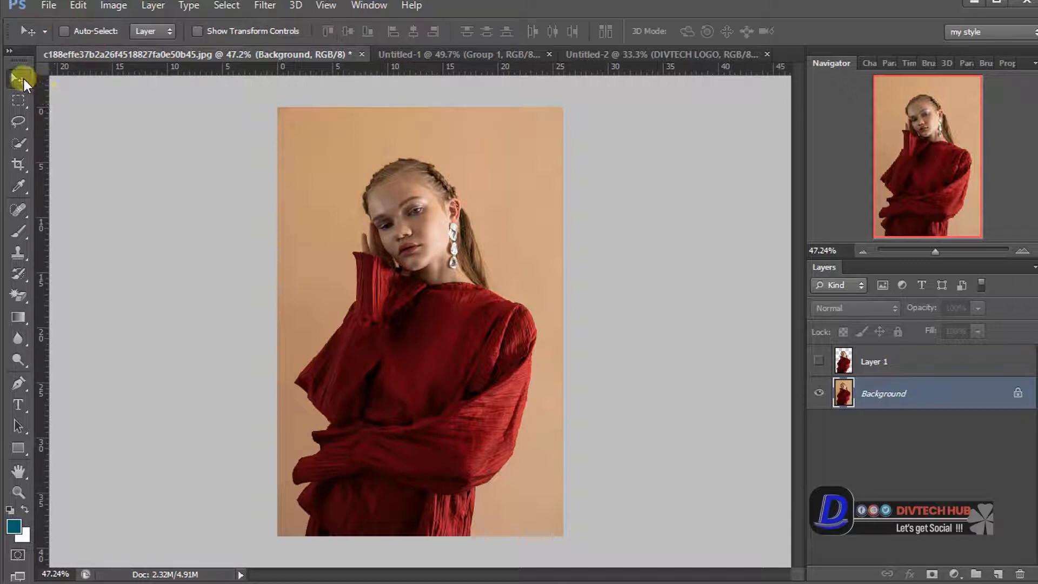
click(361, 54)
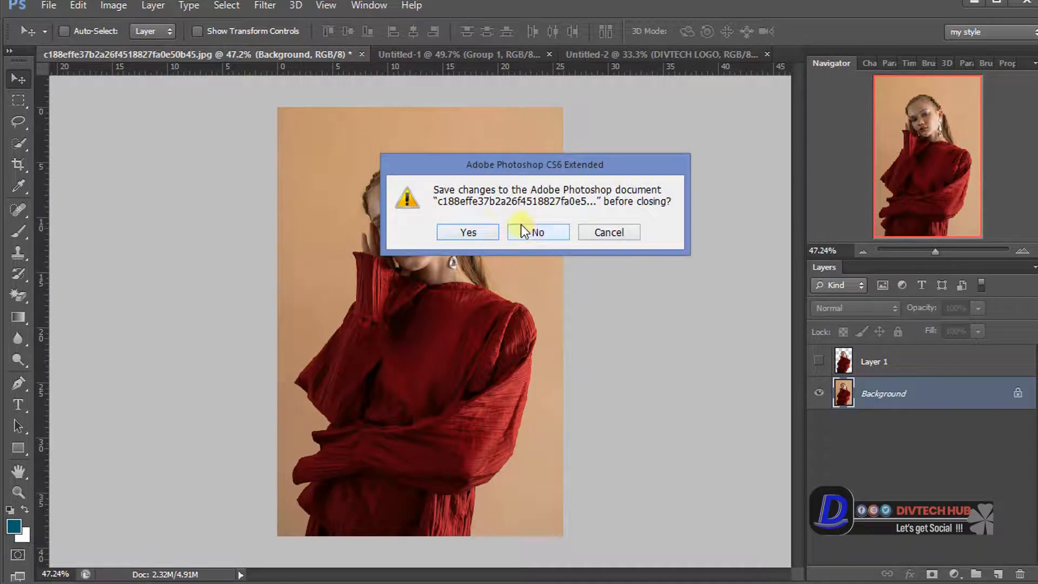
click(633, 233)
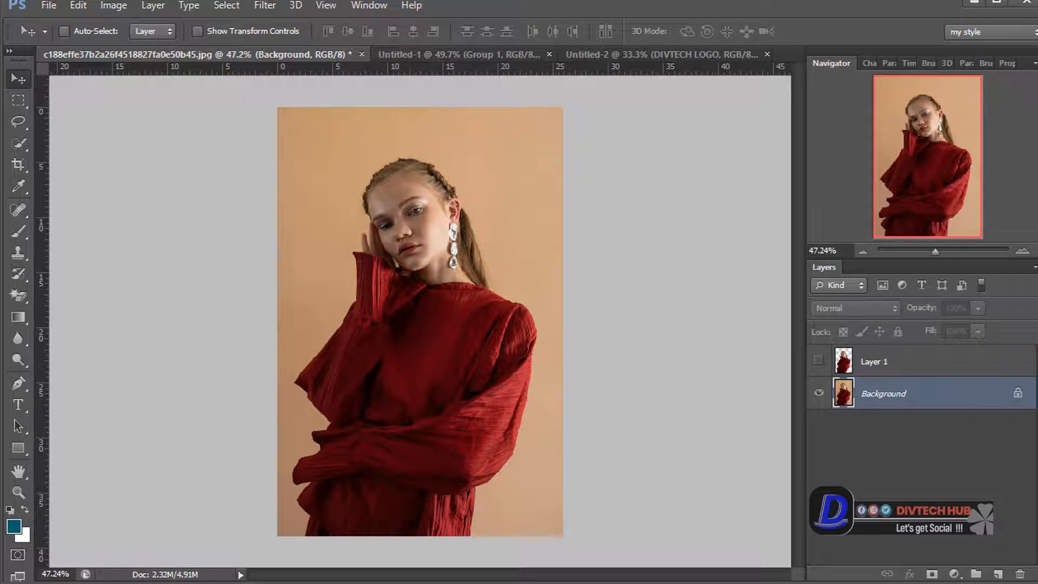
- Select the entire backdrop around the woman on the Background layer with the Quick Selection tool
click(19, 144)
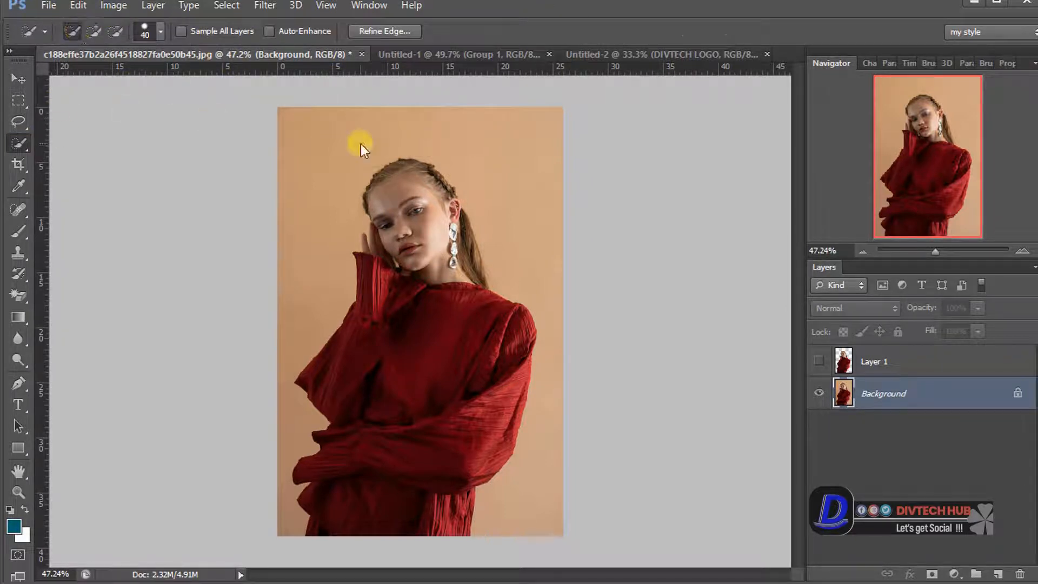
drag(344, 138, 317, 205)
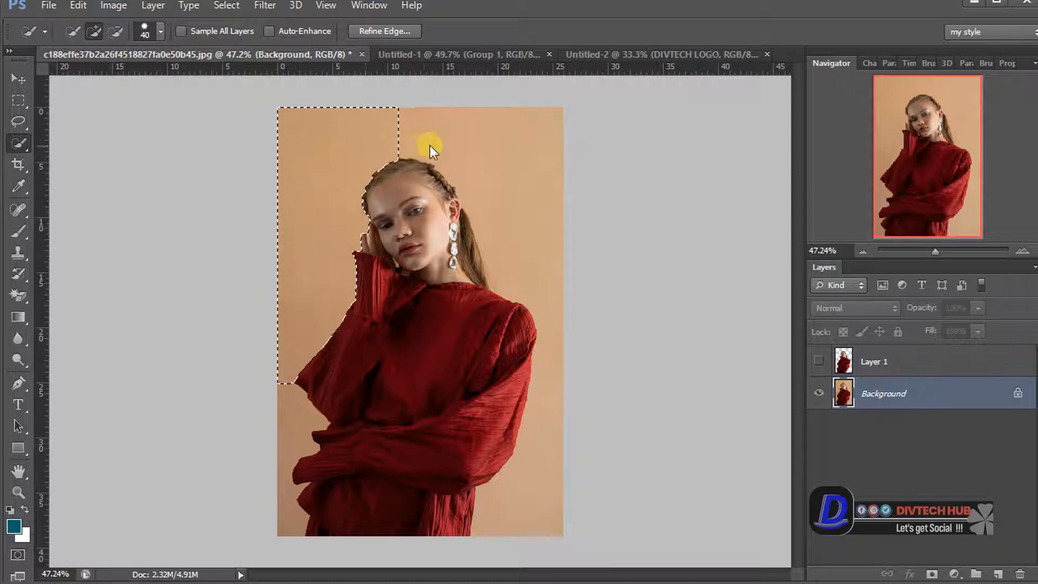
mouse_move(429, 145)
mouse_down()
mouse_move(471, 153)
mouse_move(512, 193)
mouse_move(536, 291)
mouse_move(532, 323)
mouse_move(563, 317)
mouse_move(521, 506)
mouse_up()
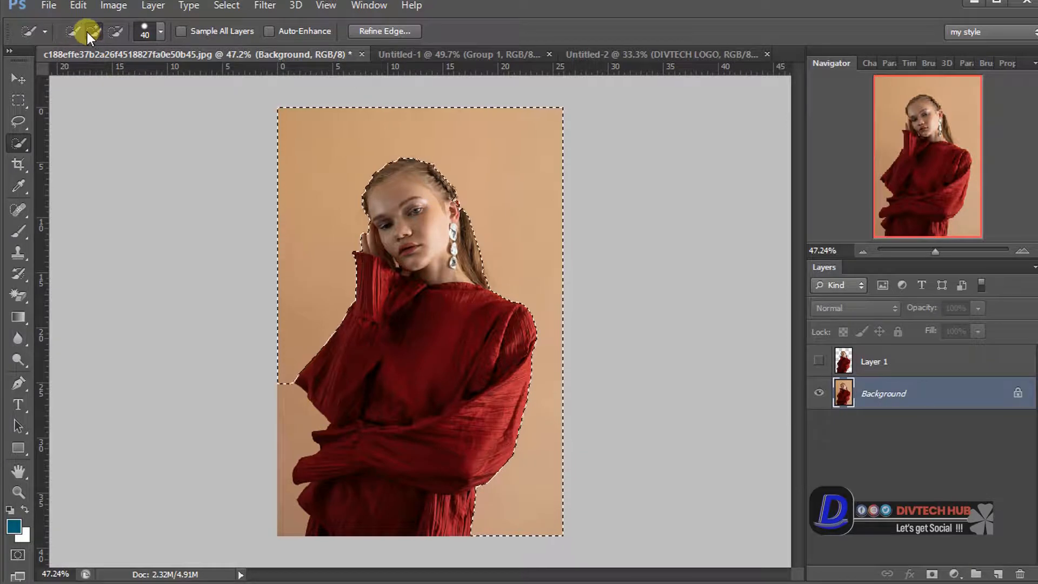
drag(283, 391, 293, 436)
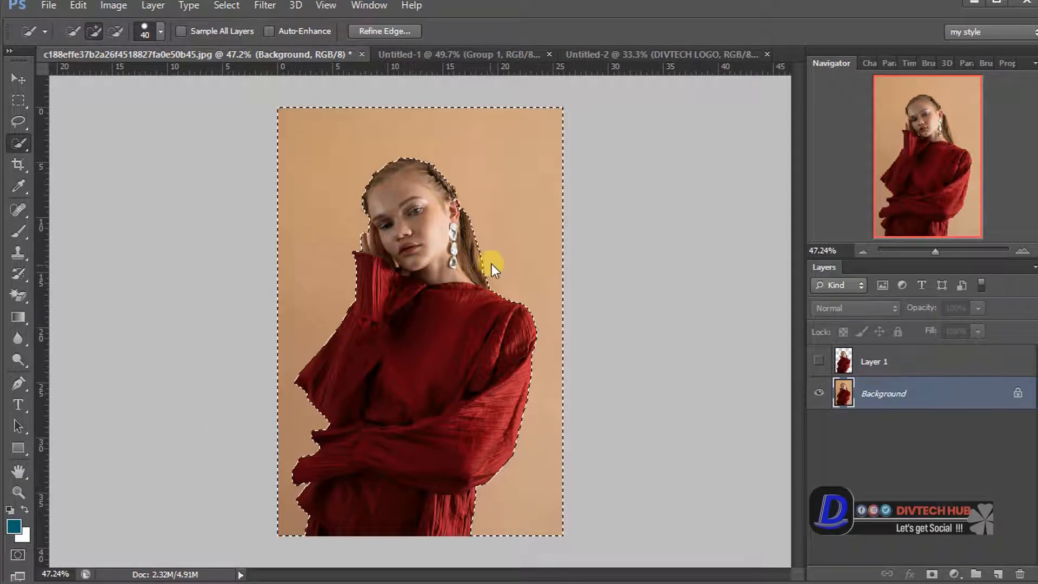
- Reduce the Quick Selection brush to size 4 and subtract the woman's ear from the backdrop selection
click(955, 250)
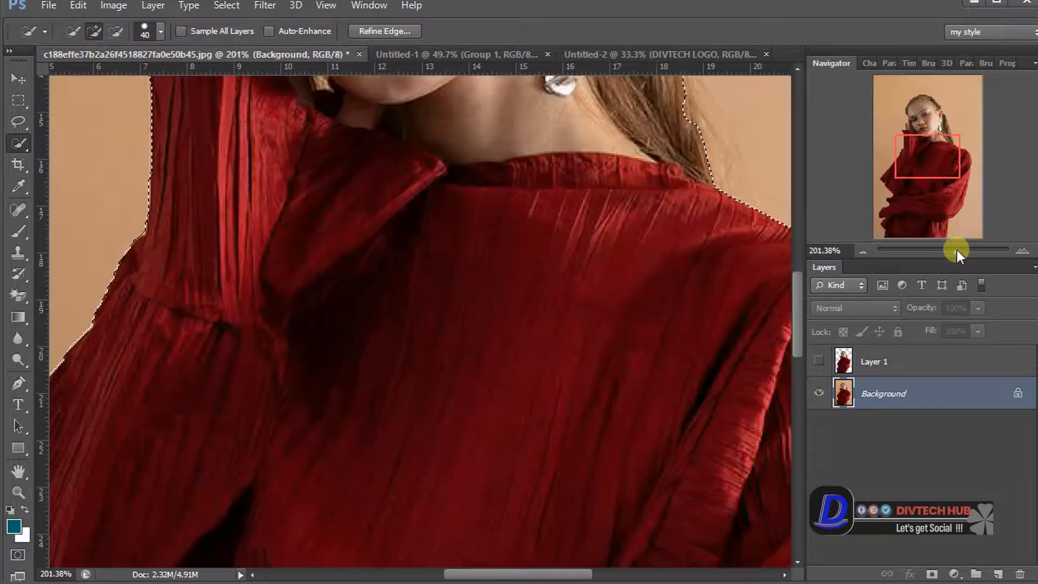
drag(954, 172, 951, 139)
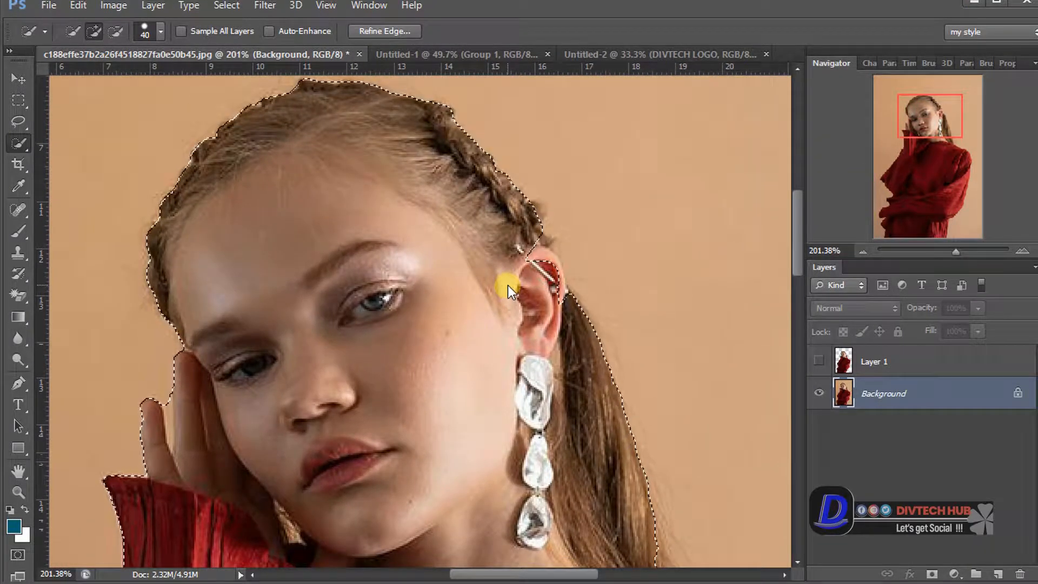
key(alt)
key(bracketleft)
key(bracketleft)
key(bracketleft)
key(bracketleft)
key(bracketleft)
key(bracketleft)
key(bracketleft)
key(bracketleft)
key(bracketleft)
alt+click(162, 413)
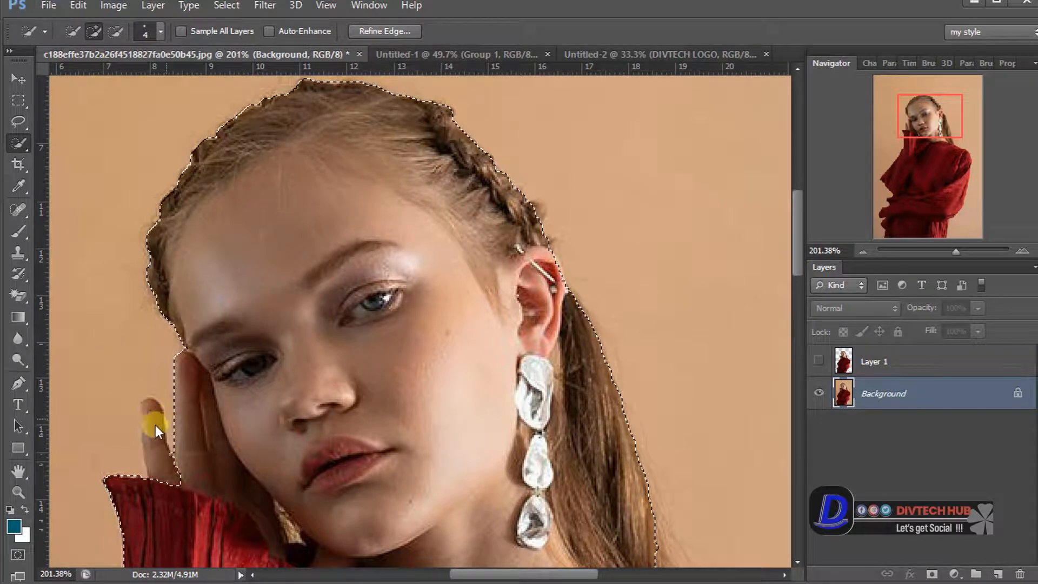
- Subtract the raised finger beside the woman's face from the backdrop selection
key(alt)
drag(154, 441, 164, 477)
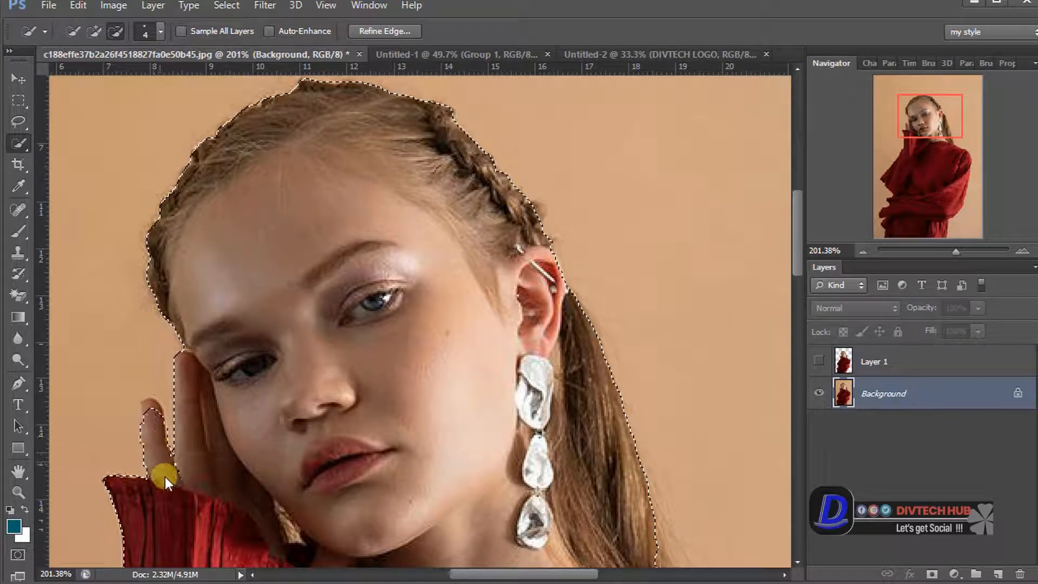
drag(162, 426, 153, 401)
scroll(281, 340, down, 2)
drag(967, 182, 937, 155)
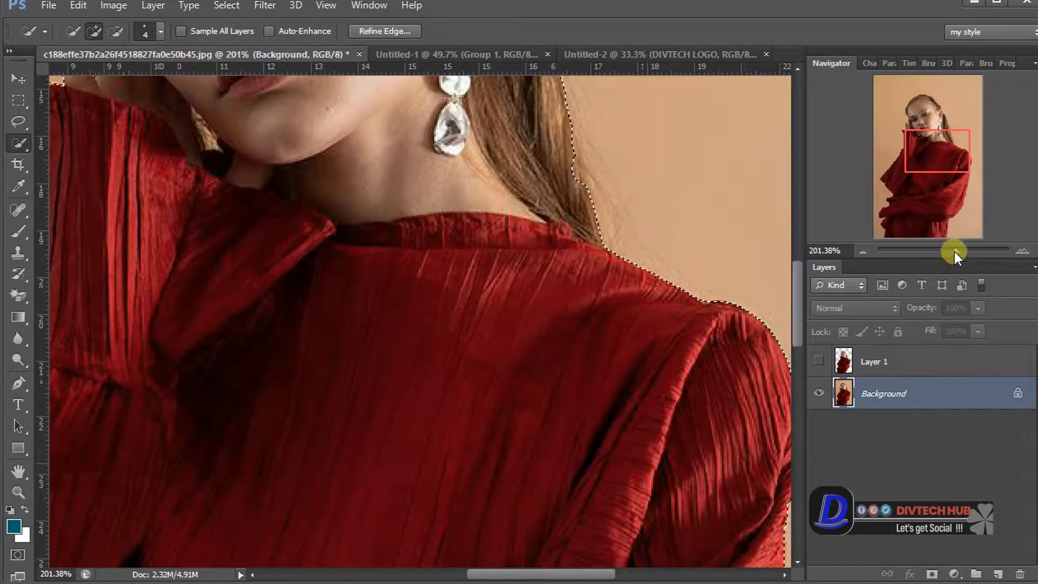
drag(954, 252, 935, 257)
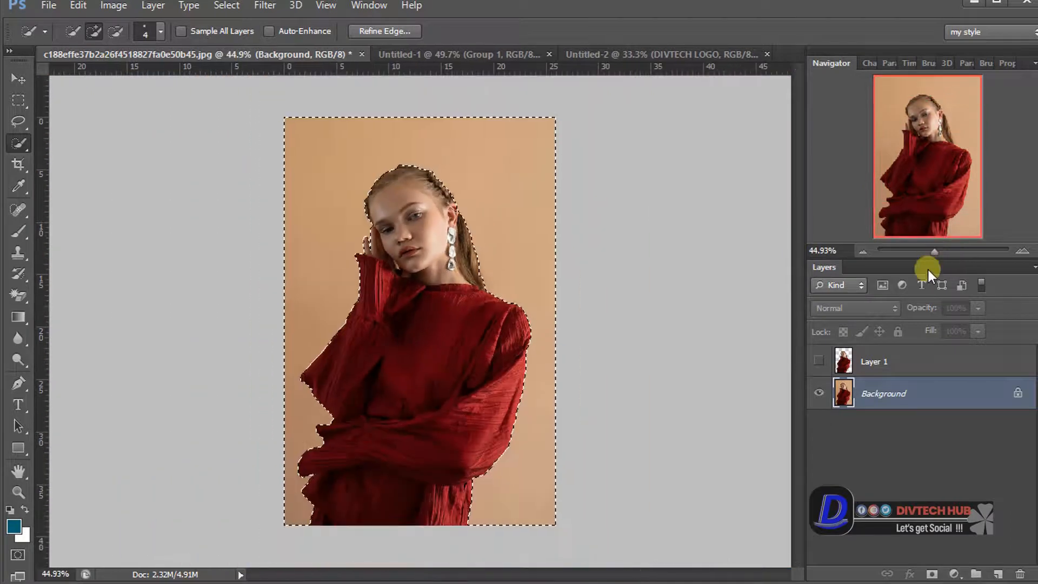
key(i)
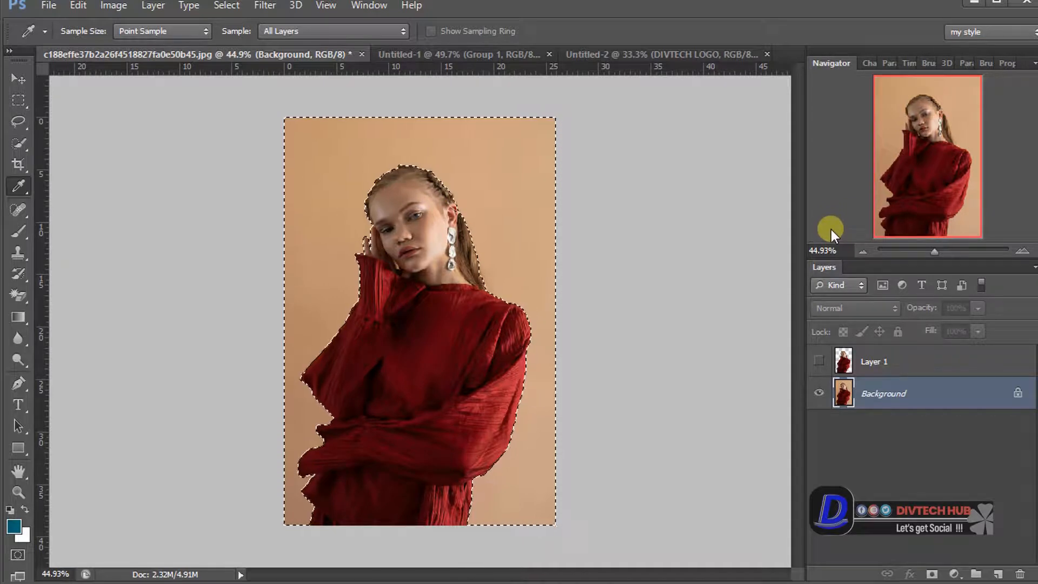
- Invert the backdrop selection so that only the woman is selected
key(ctrl+alt+o)
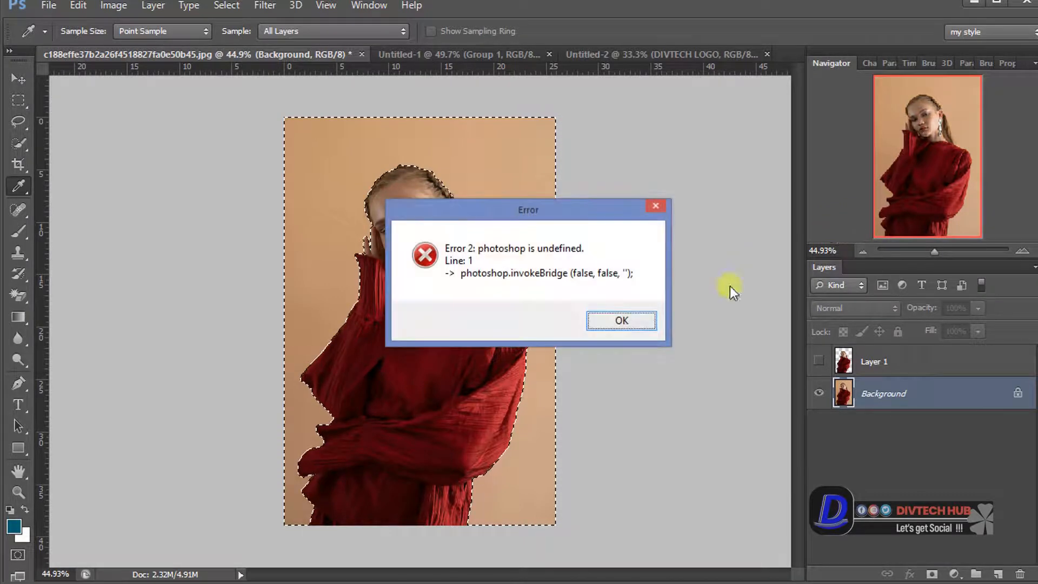
click(628, 322)
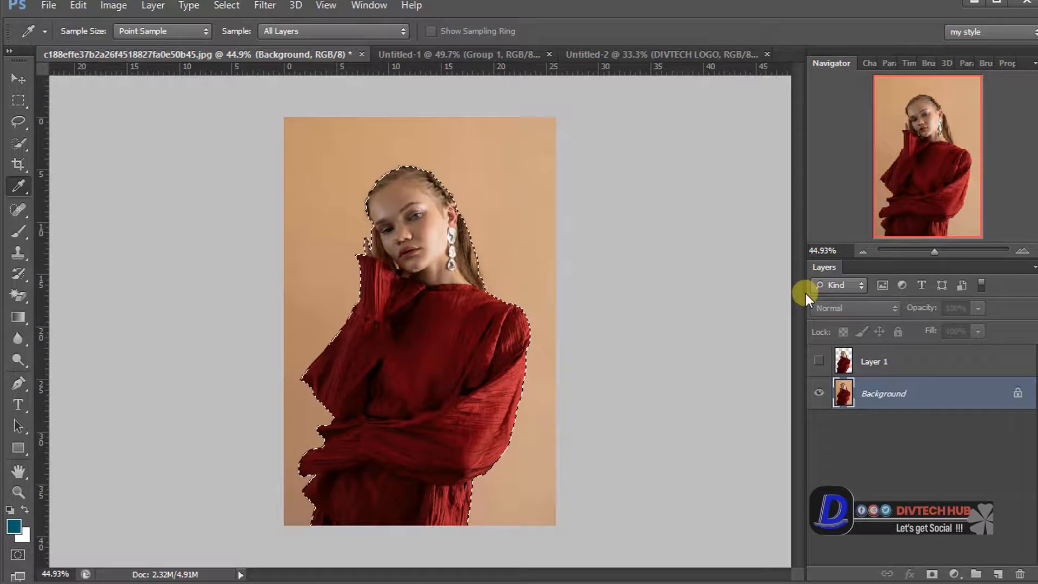
key(ctrl+shift+i)
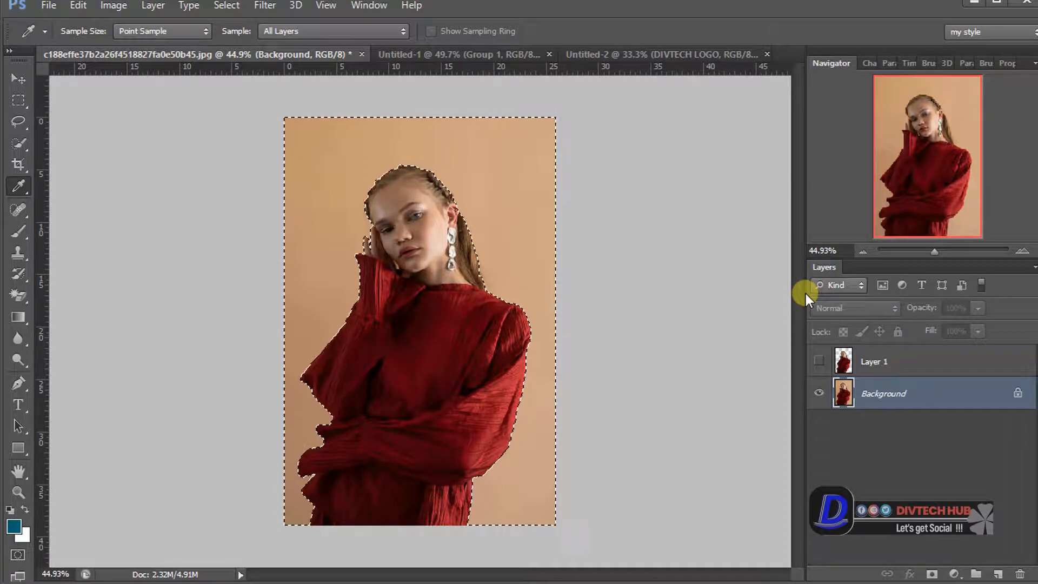
key(ctrl+shift+i)
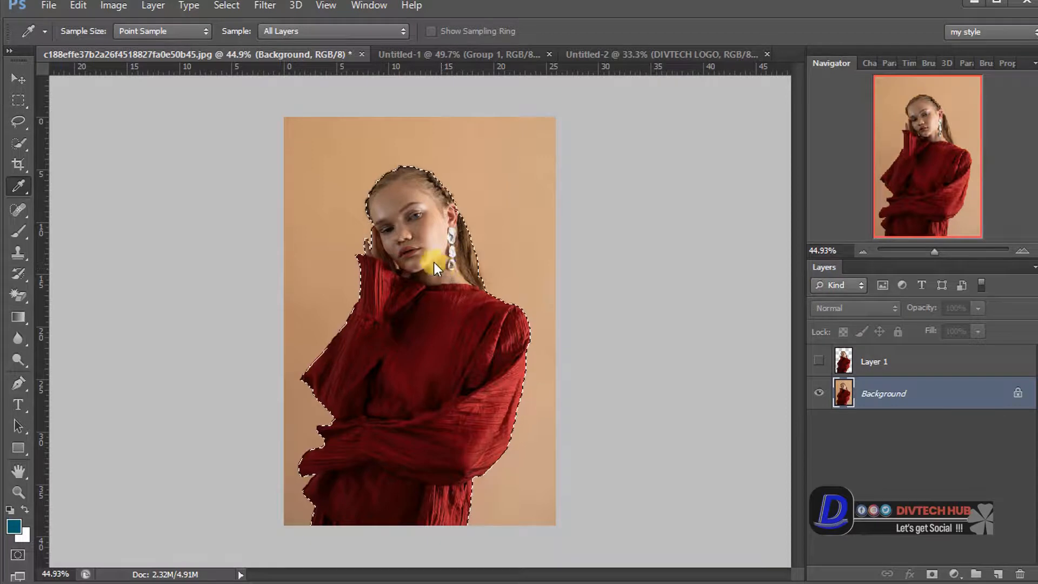
- Copy the selected woman from the Background layer to a new layer with Layer Via Copy
click(19, 144)
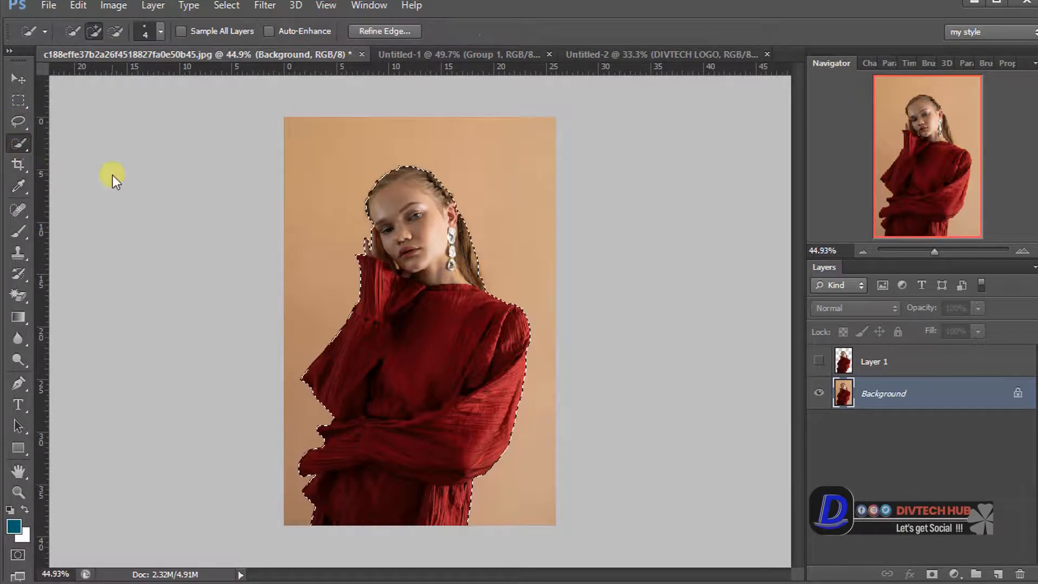
right_click(399, 264)
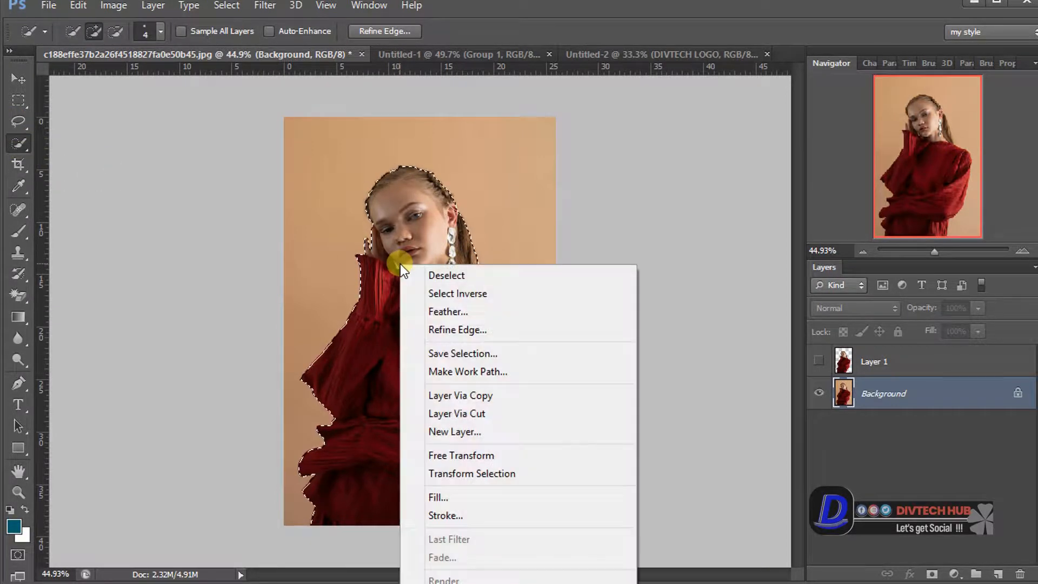
click(492, 395)
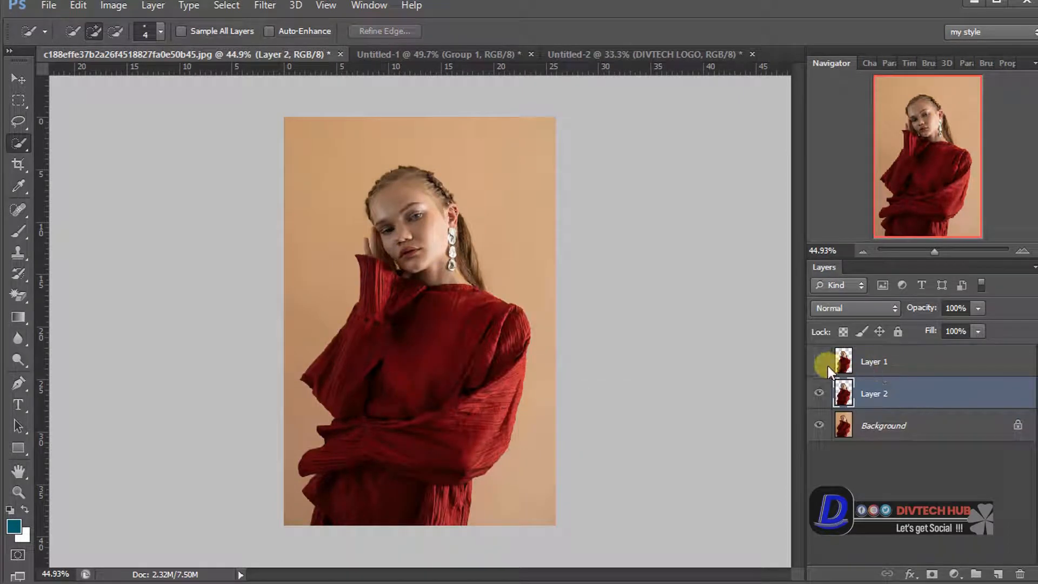
- Check the new cutout with the backdrop hidden, leaving Layer 1 and Background shown and Layer 2 hidden
click(820, 425)
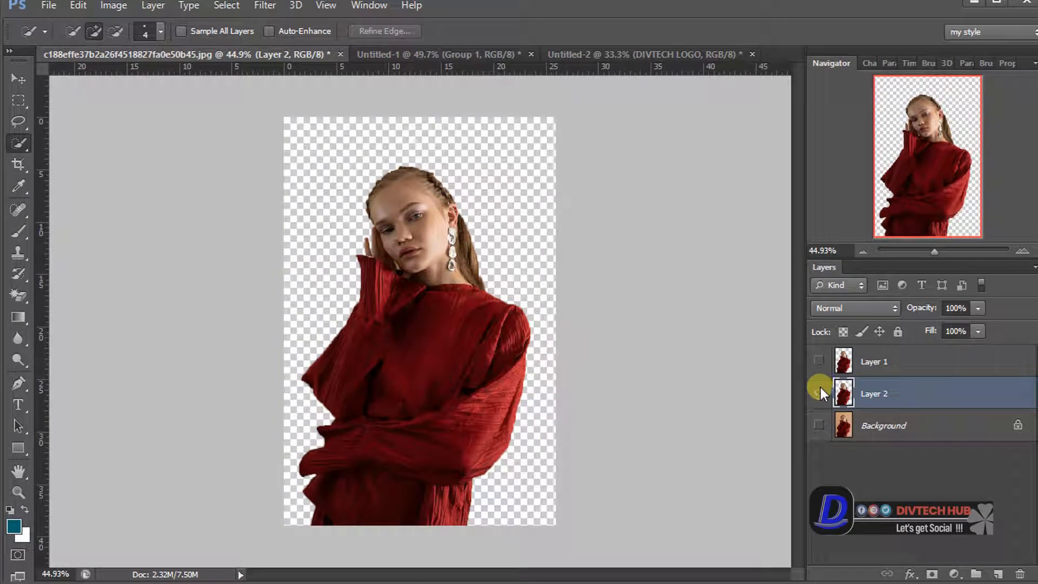
click(819, 394)
click(818, 397)
click(818, 422)
click(820, 390)
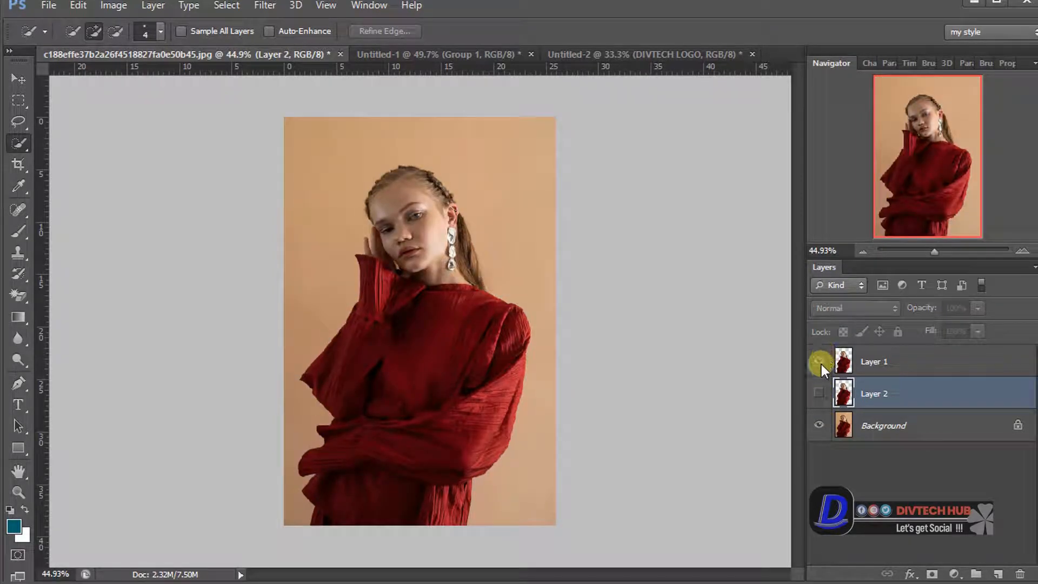
click(819, 361)
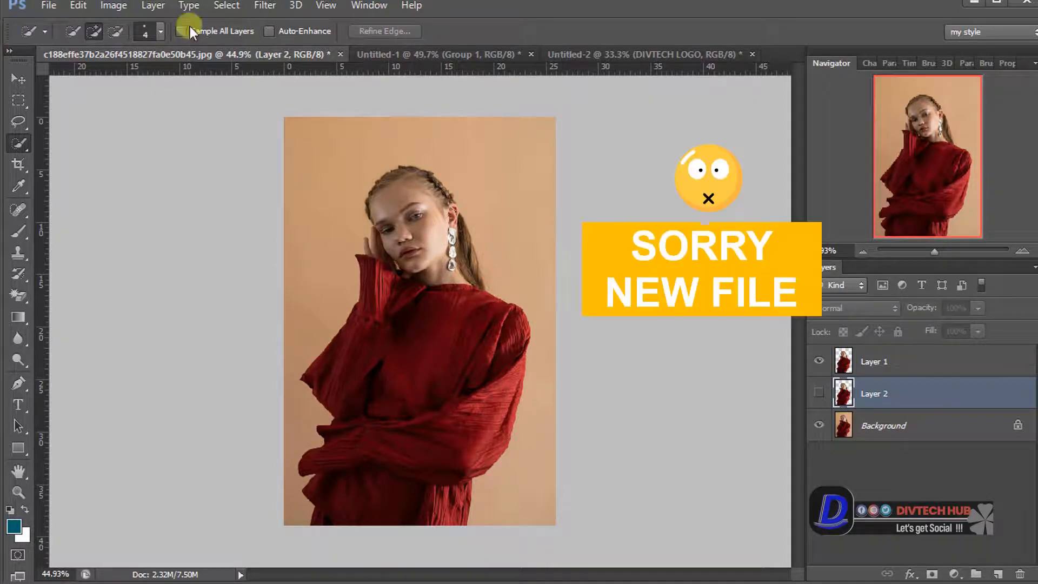
- Switch to the Untitled-1 document, fit its canvas in view and check its image size and resolution
click(429, 53)
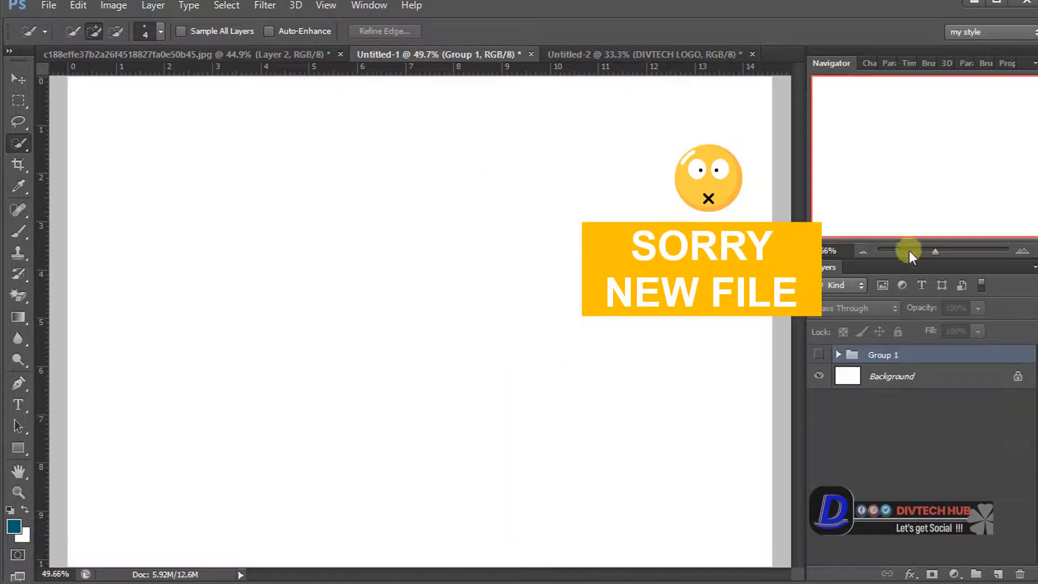
click(933, 252)
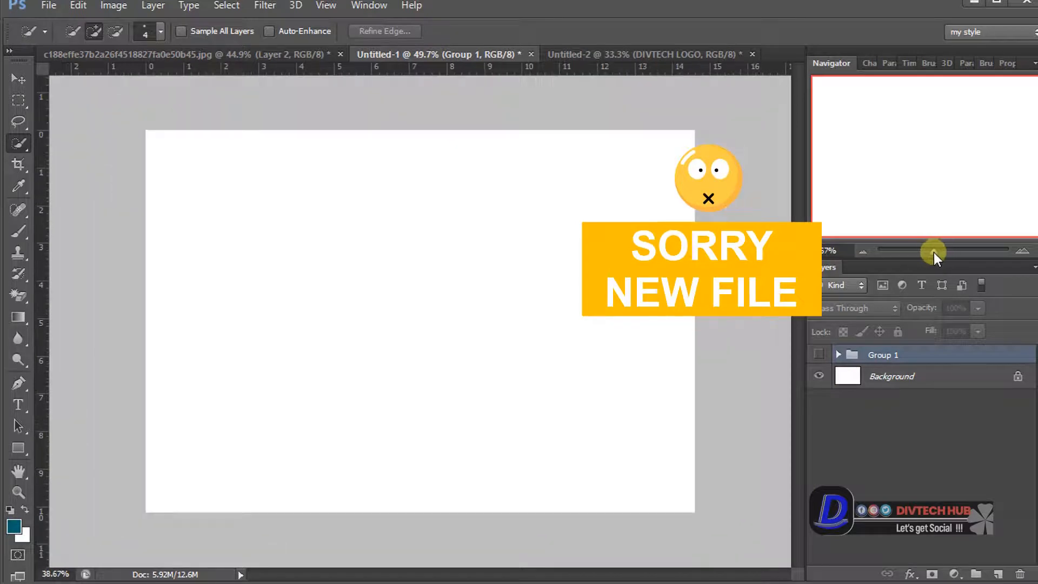
click(111, 5)
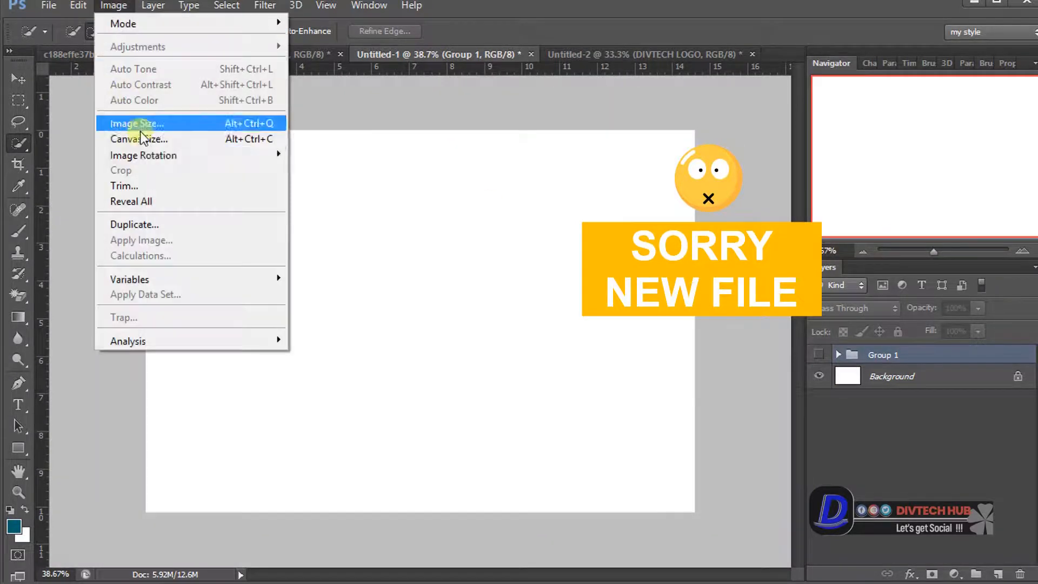
click(169, 124)
drag(503, 20, 500, 45)
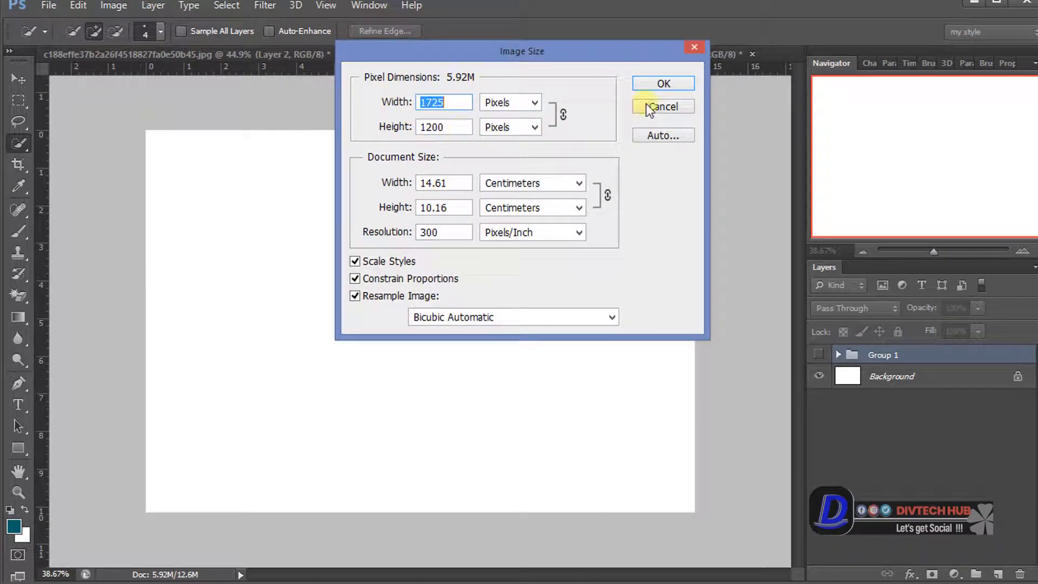
click(662, 82)
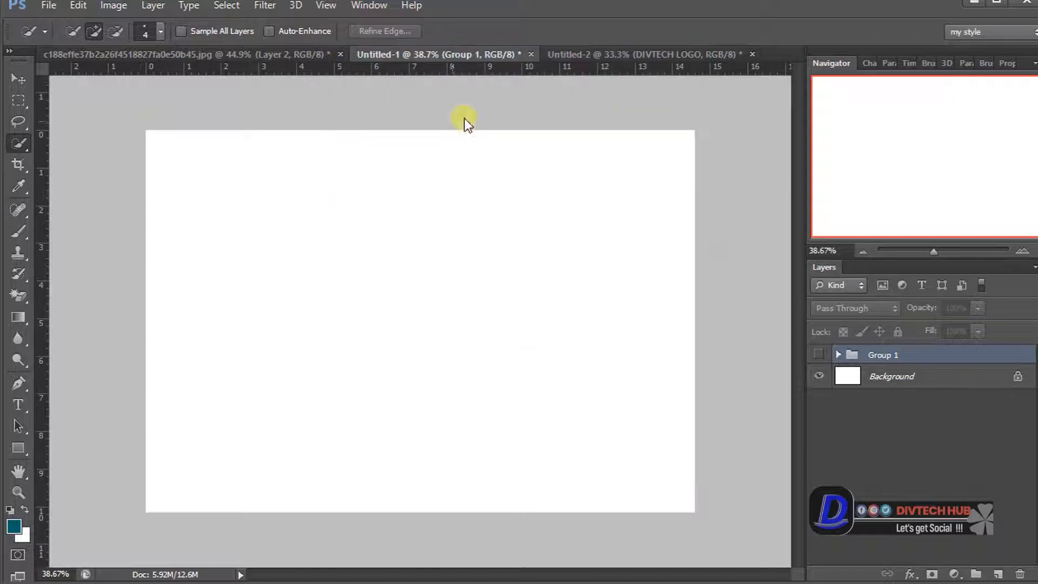
- Try to move the hidden Layer 2 cutout from the portrait file into Untitled-1 with the Move tool
click(169, 58)
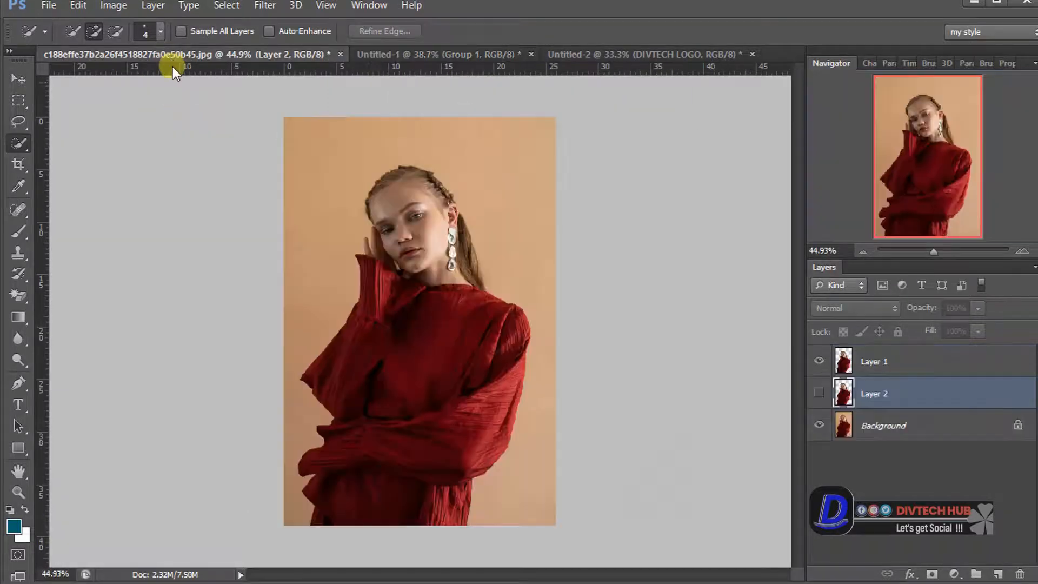
click(16, 80)
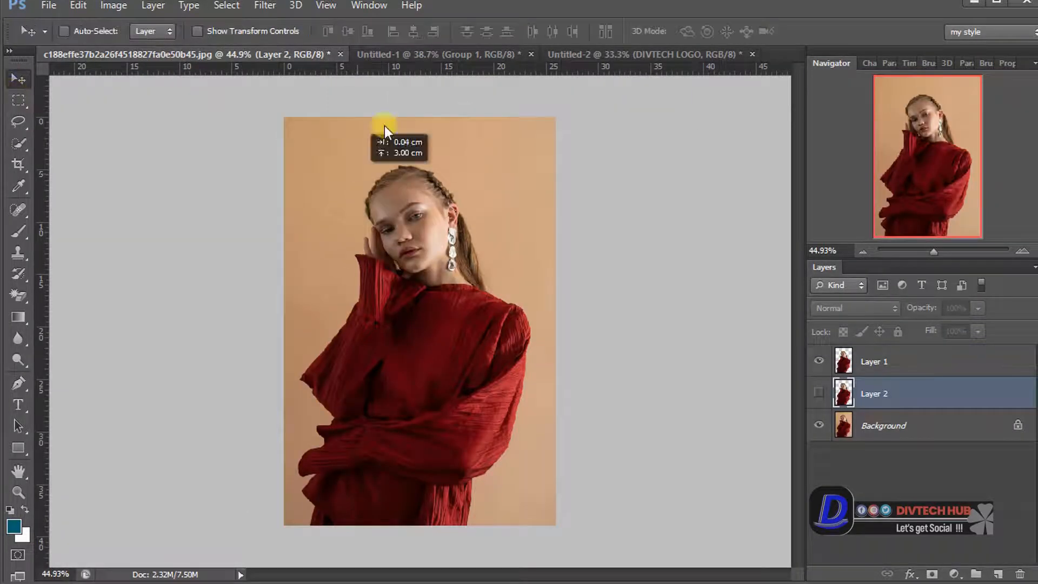
click(405, 51)
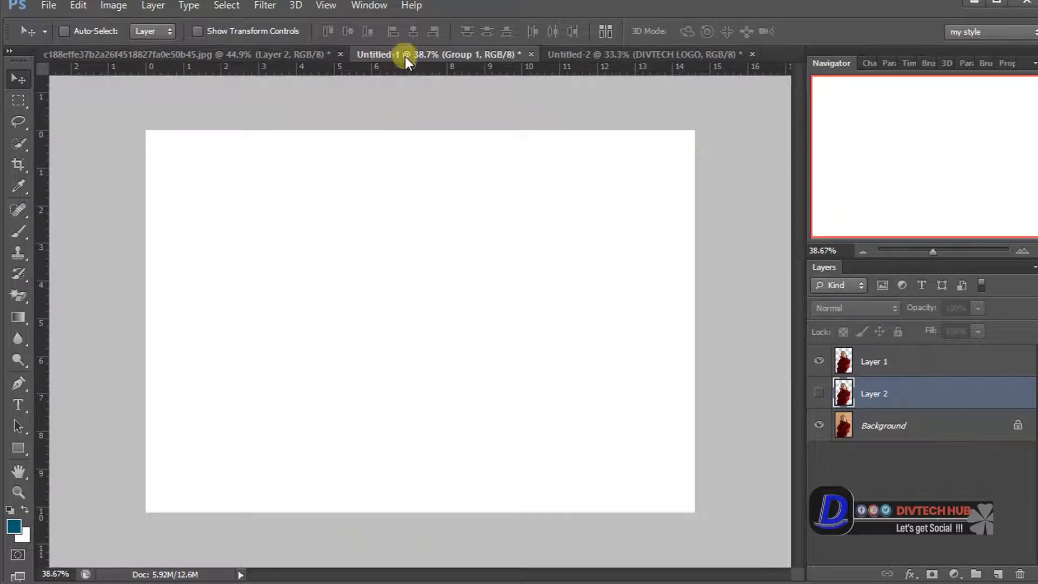
drag(182, 87, 359, 303)
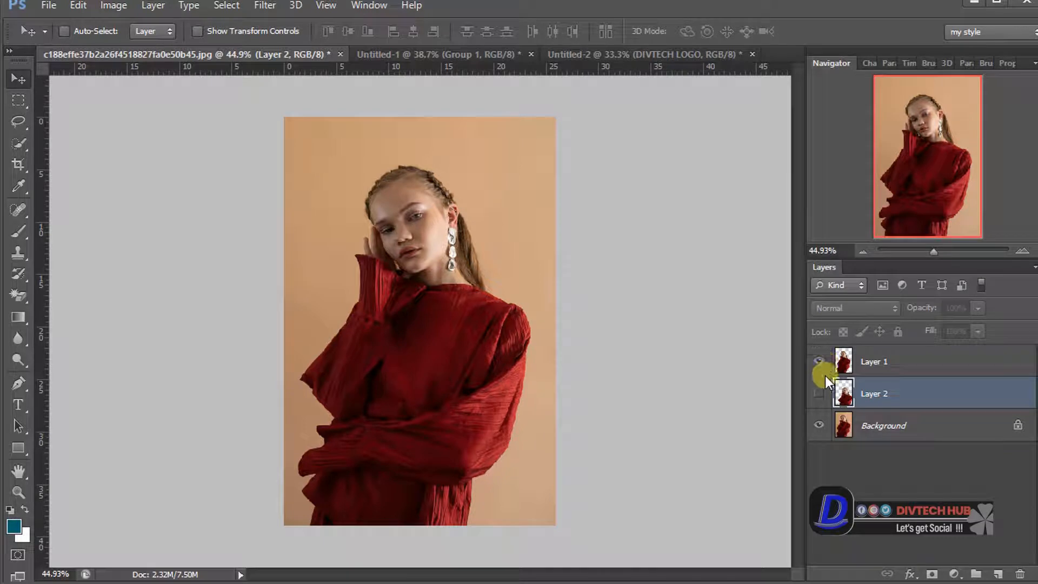
- Copy the Layer 1 cutout into Untitled-1 and place the woman against the canvas's bottom edge, slightly left of centre
click(861, 359)
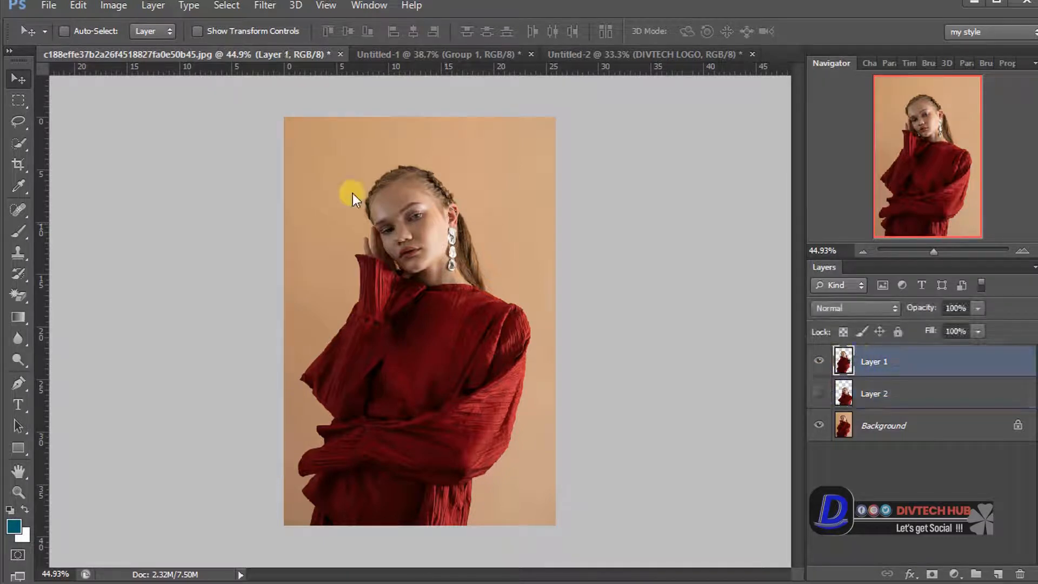
drag(304, 242, 309, 275)
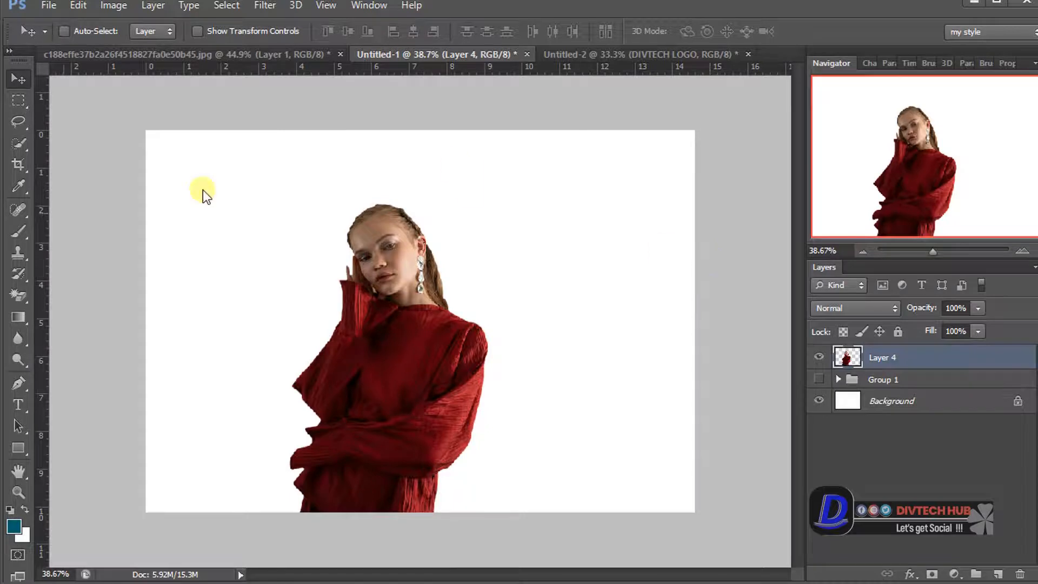
- Select a very thin vertical strip through the middle of the woman, from head to canvas bottom, and copy it to a new layer
click(20, 100)
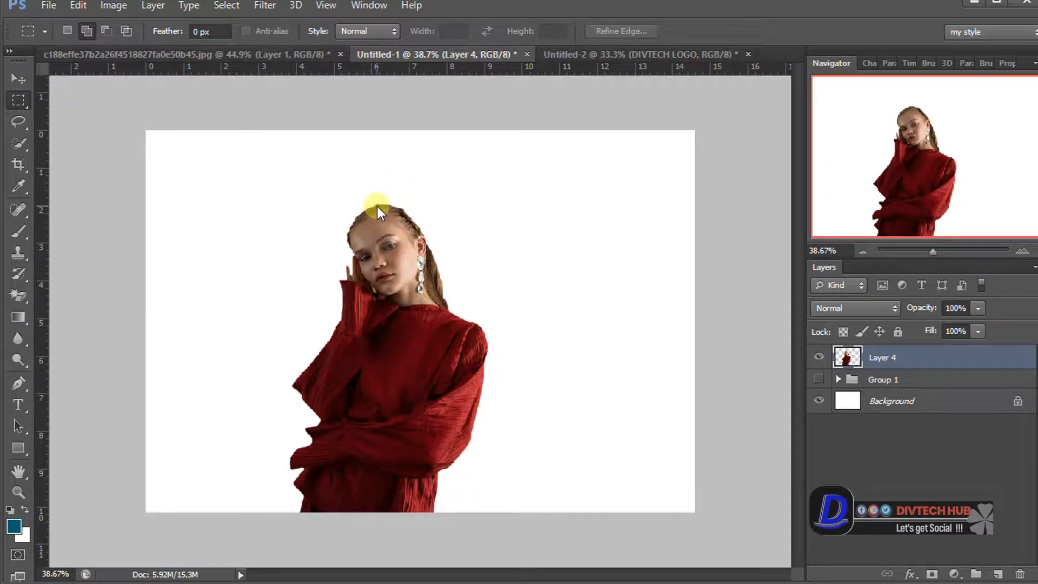
drag(380, 205, 381, 513)
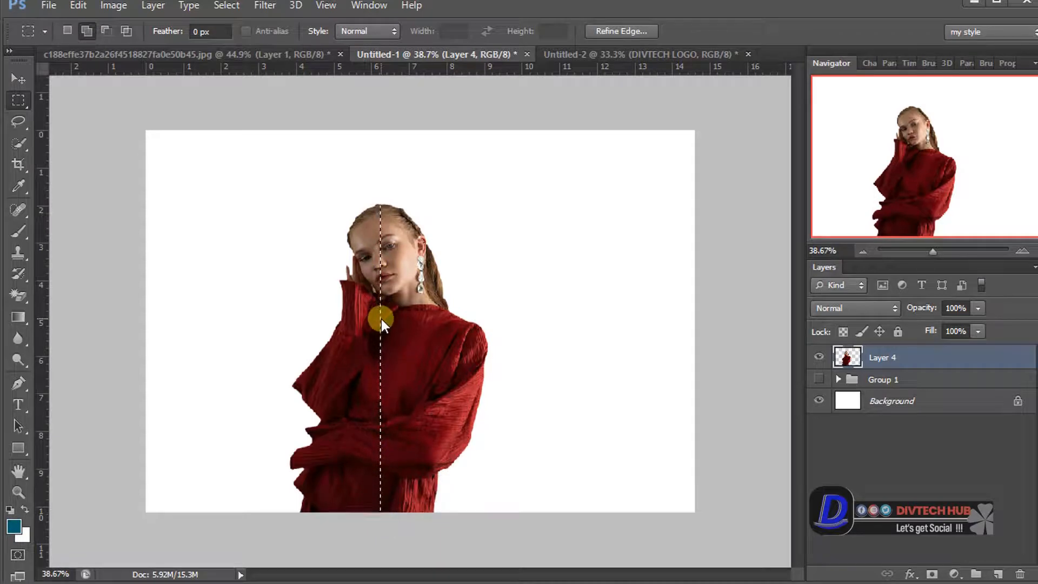
right_click(348, 299)
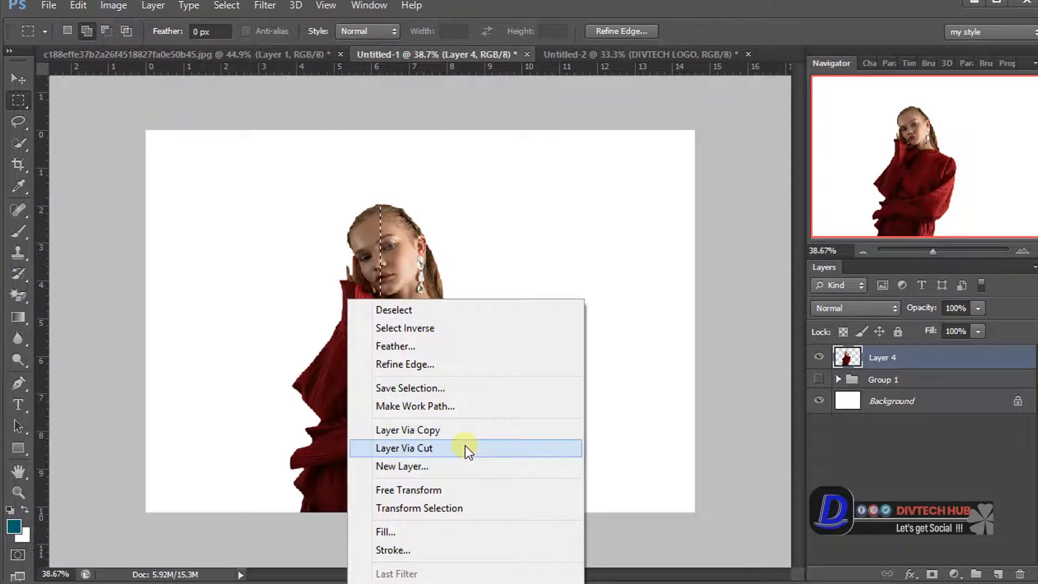
click(465, 427)
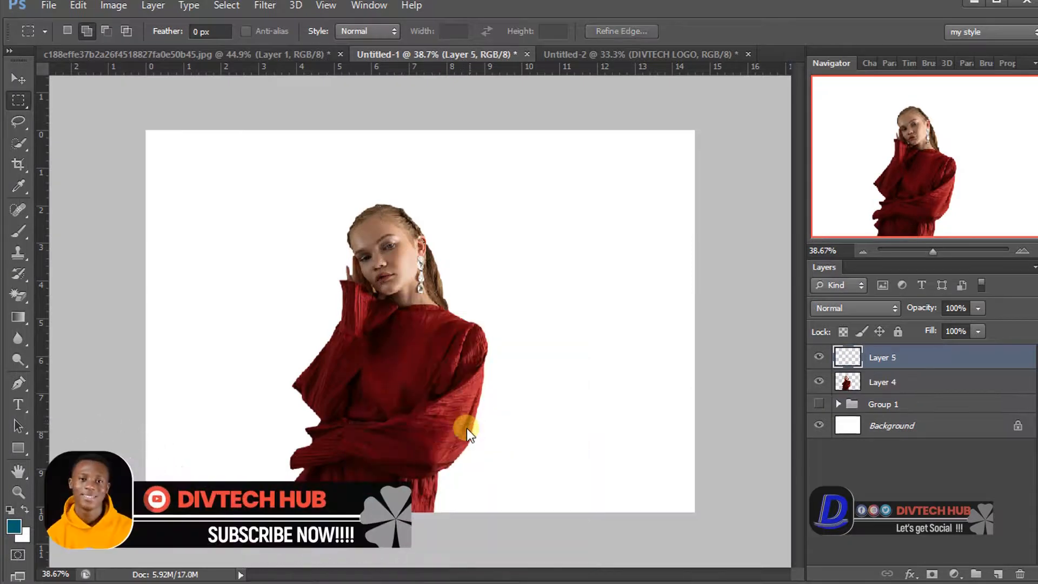
- Hide Layer 4 and stretch the copied strip horizontally across most of the canvas width with Free Transform
click(818, 382)
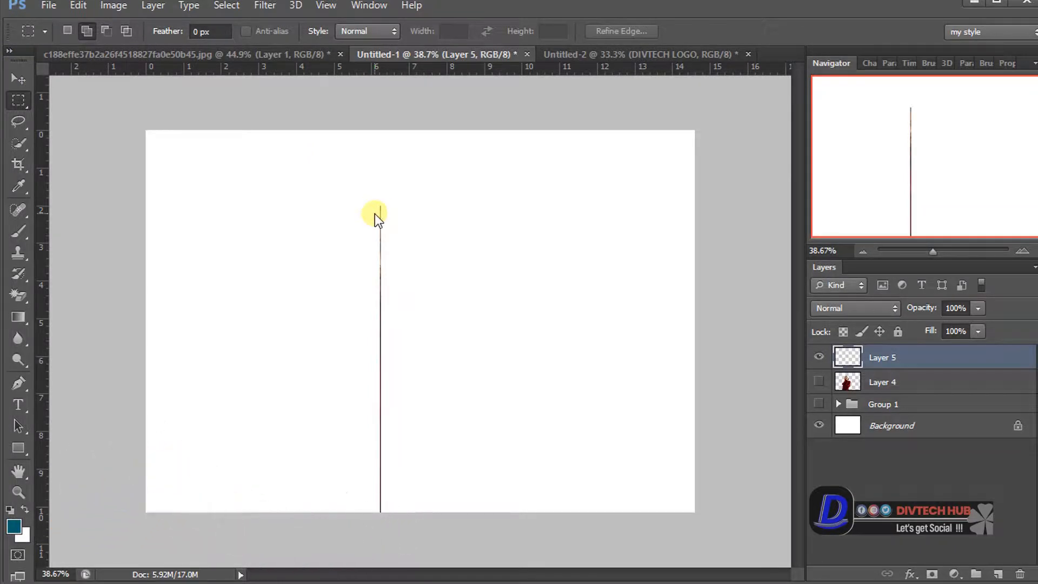
key(ctrl+t)
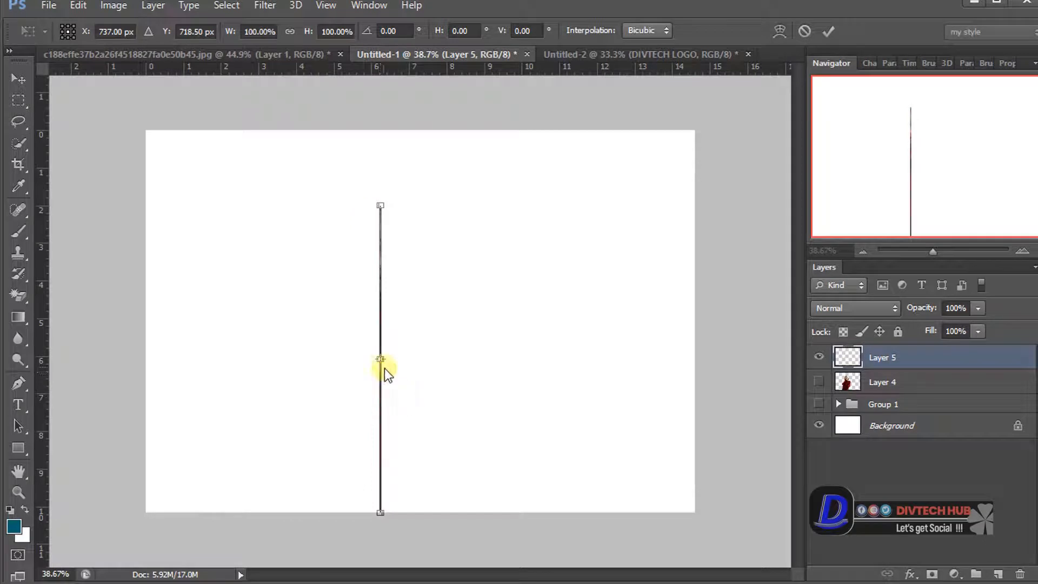
drag(385, 369, 723, 374)
drag(378, 359, 161, 347)
click(828, 30)
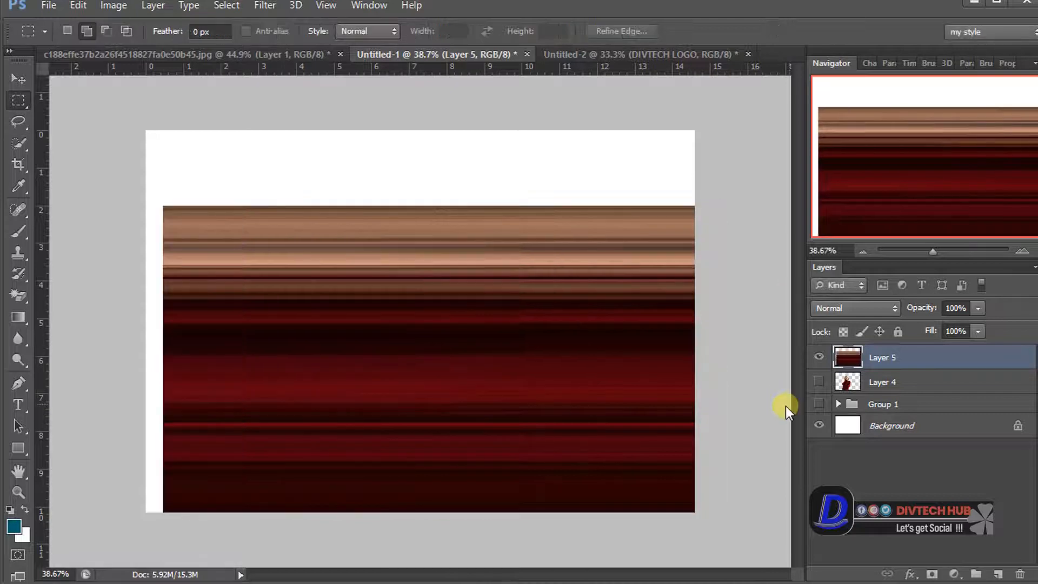
- Show the woman's layer again and place the stretched strip layer directly beneath it, outside Group 1
click(817, 382)
drag(917, 366, 905, 401)
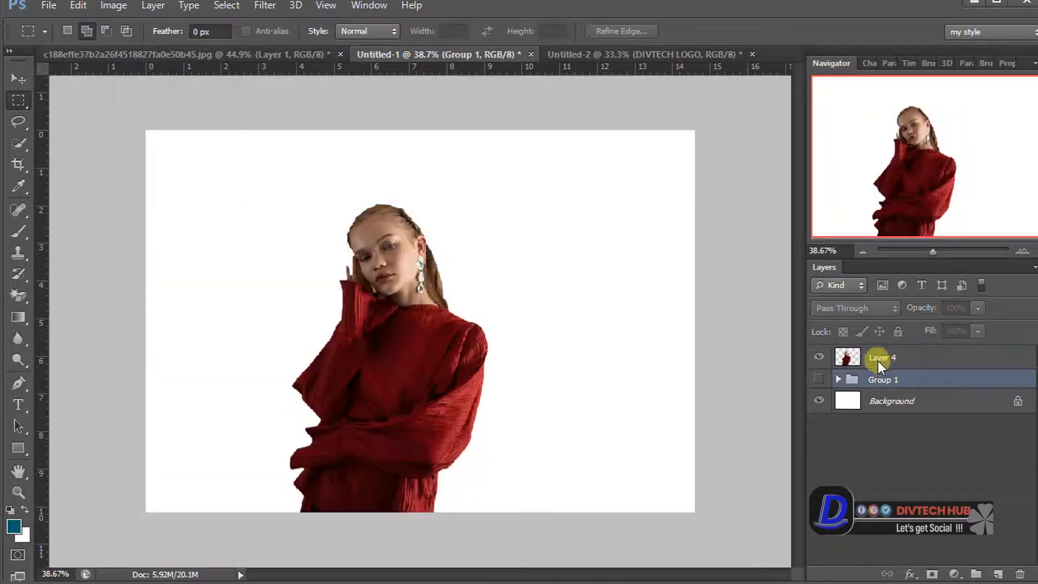
click(839, 379)
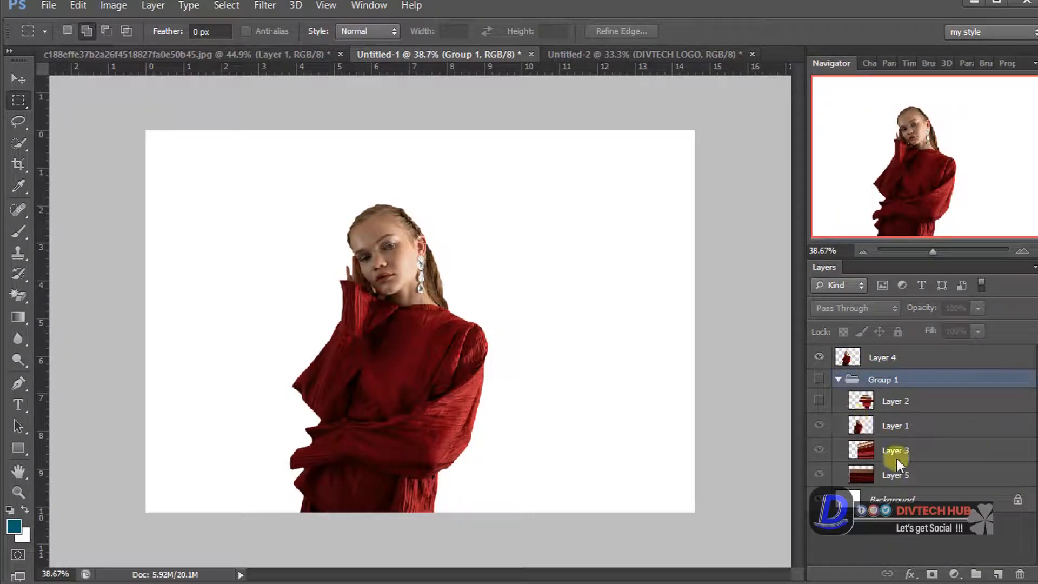
drag(899, 472, 888, 364)
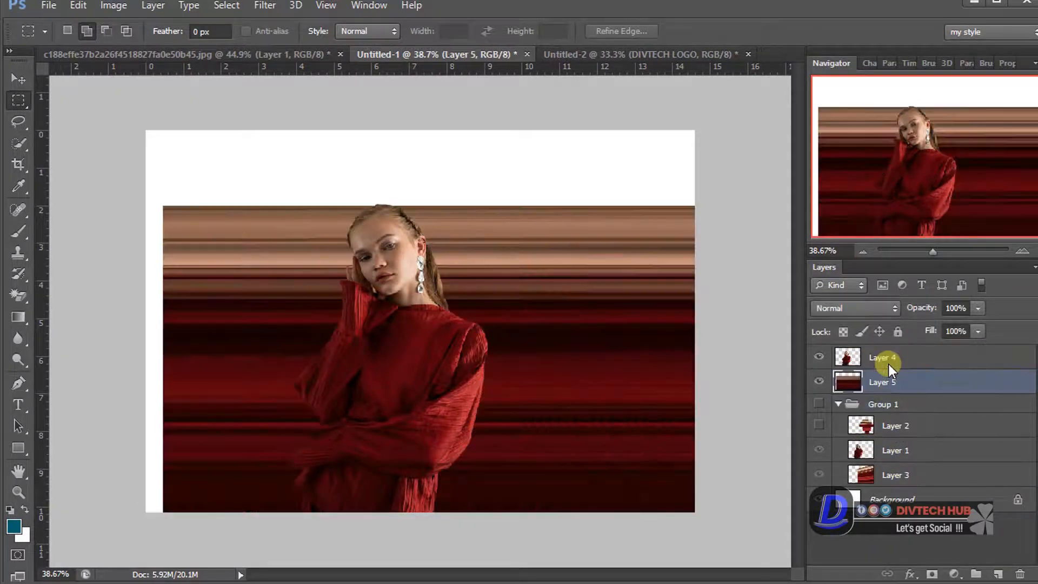
click(838, 402)
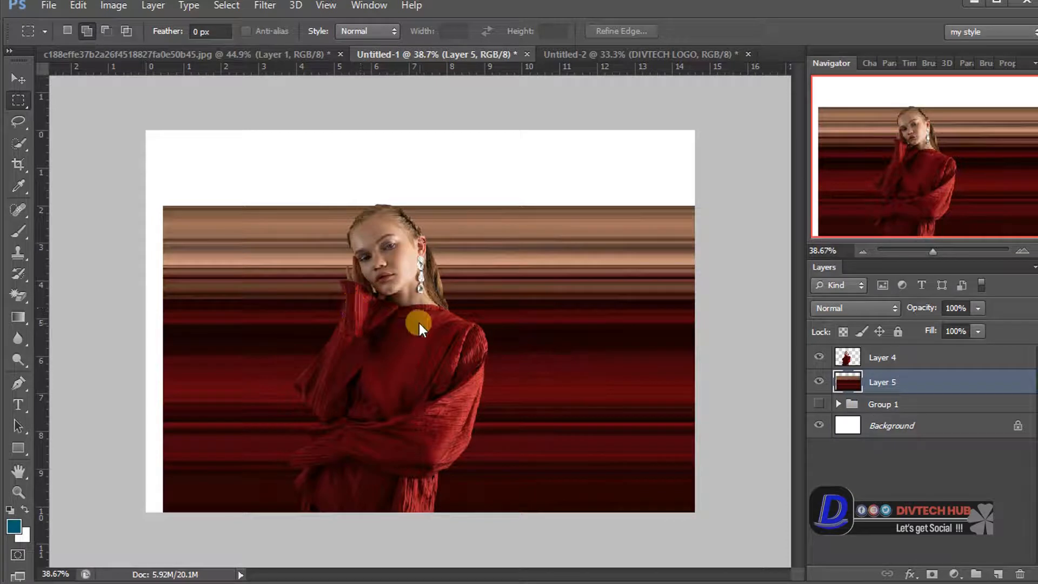
- Shift the stretched strip to the right so it starts behind the woman, and delete the strip's layer
click(18, 78)
drag(351, 358, 538, 358)
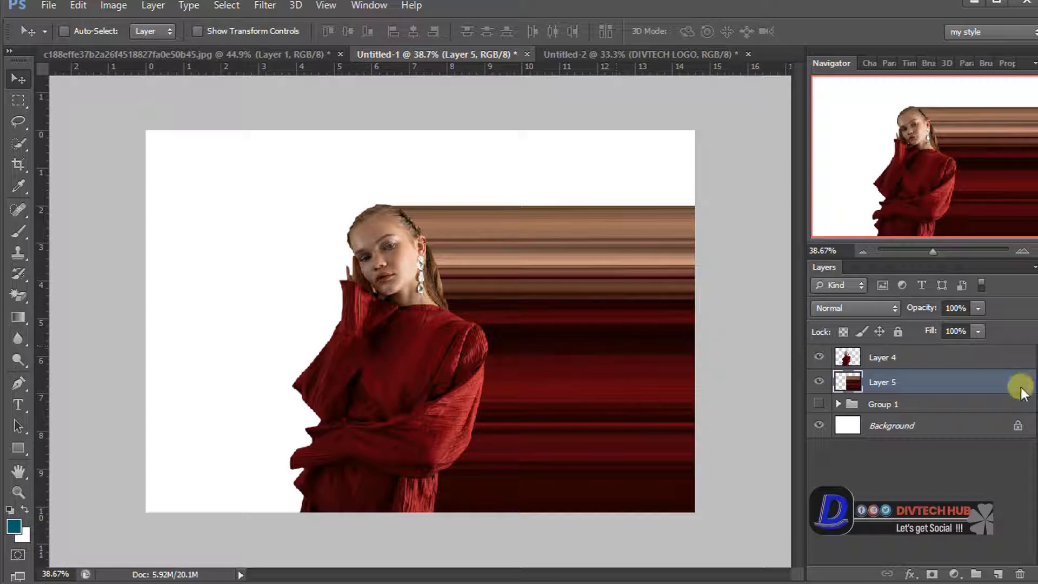
key(Delete)
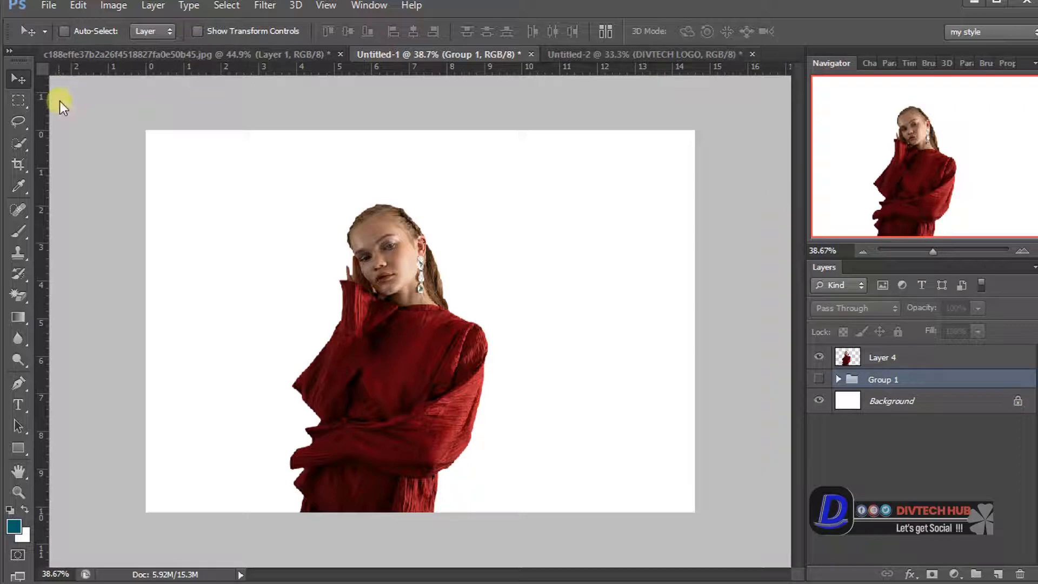
- Select a very thin vertical strip from the crown of the woman's head down to her eyebrow with the Rectangular Marquee
click(21, 100)
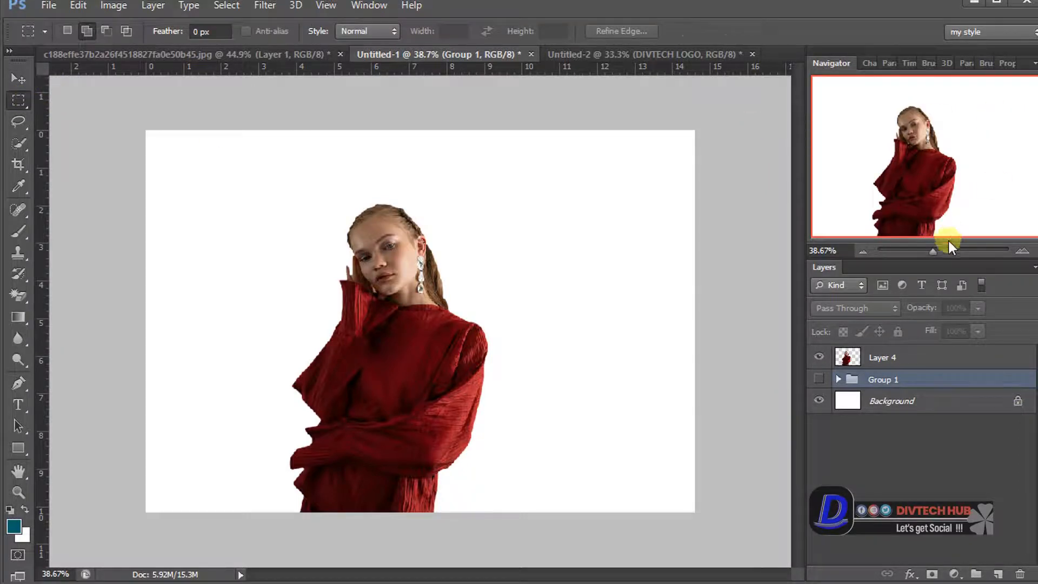
drag(943, 252, 957, 252)
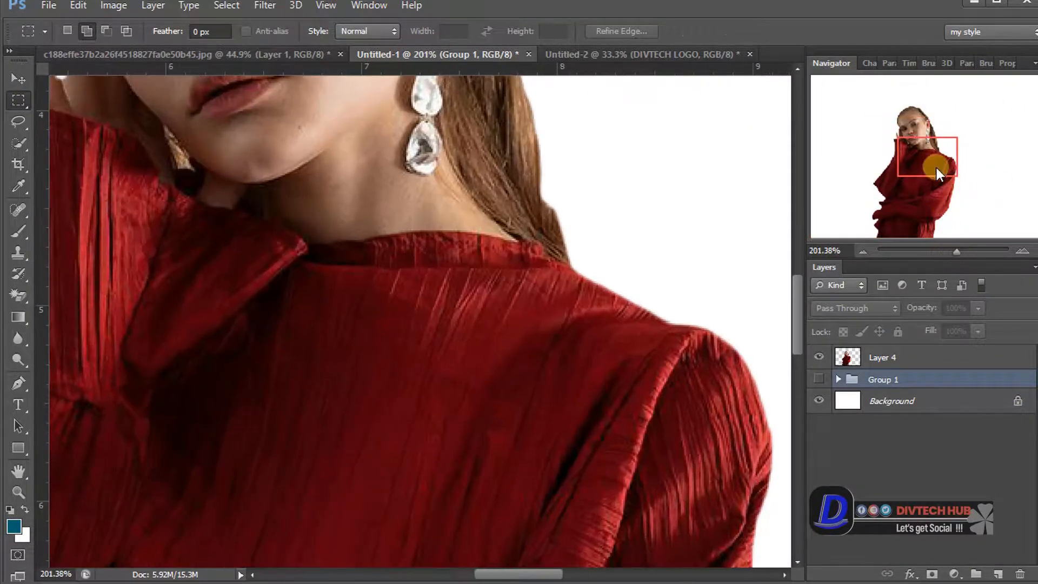
drag(936, 168, 928, 121)
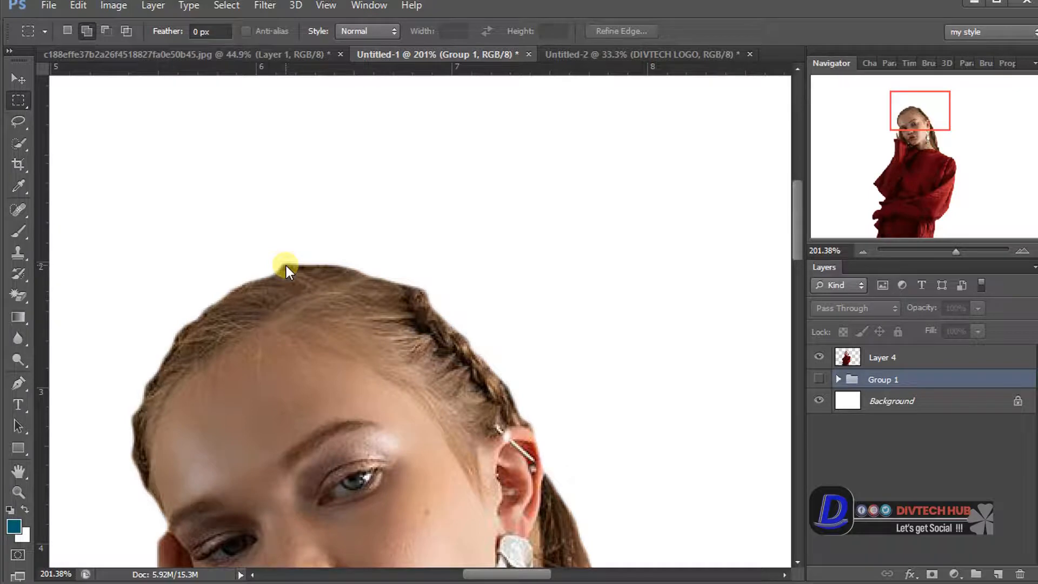
drag(285, 265, 289, 437)
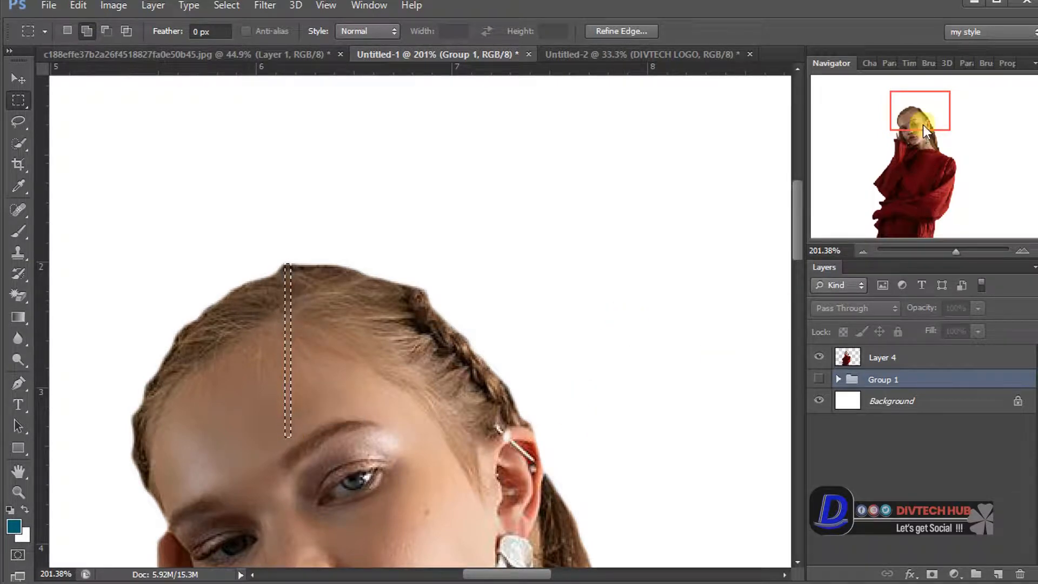
- Add thin vertical strips over the ear and earring, the hair and neckline, and the shoulder and upper sleeve to the selection
mouse_move(923, 125)
mouse_down()
mouse_move(941, 120)
mouse_move(926, 135)
mouse_up()
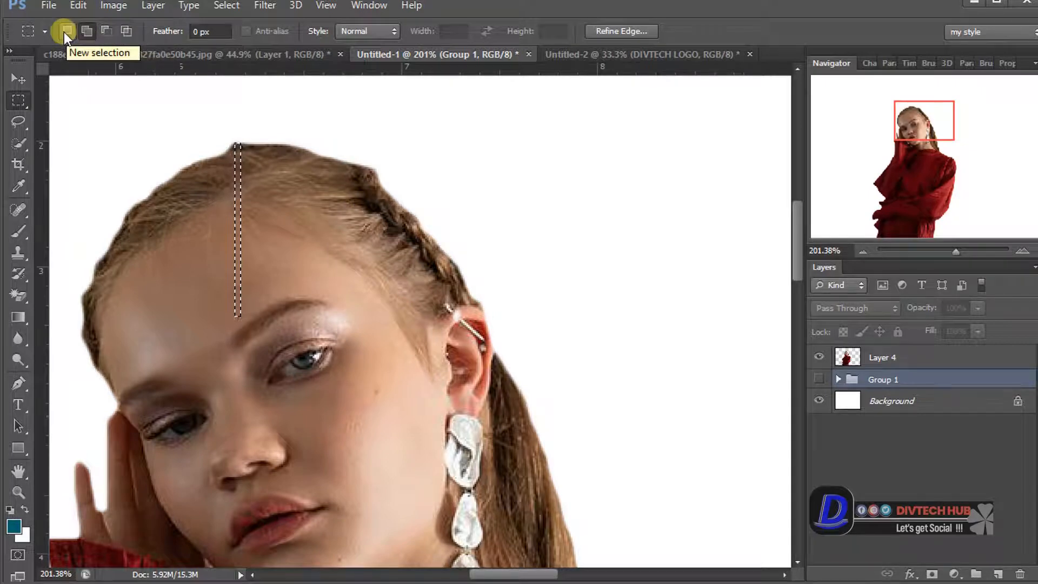
click(86, 32)
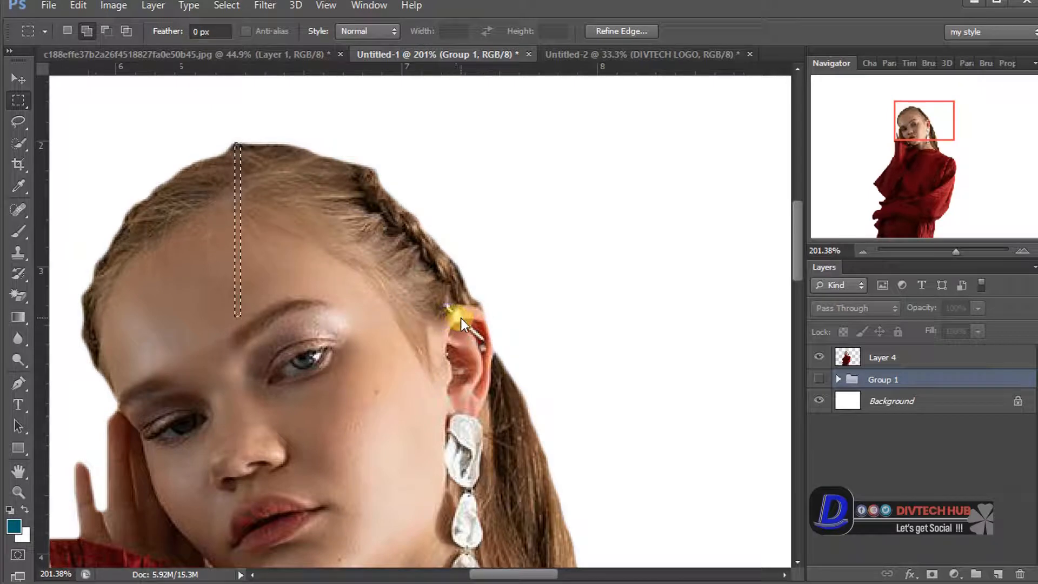
drag(460, 318, 476, 557)
scroll(476, 555, down, 3)
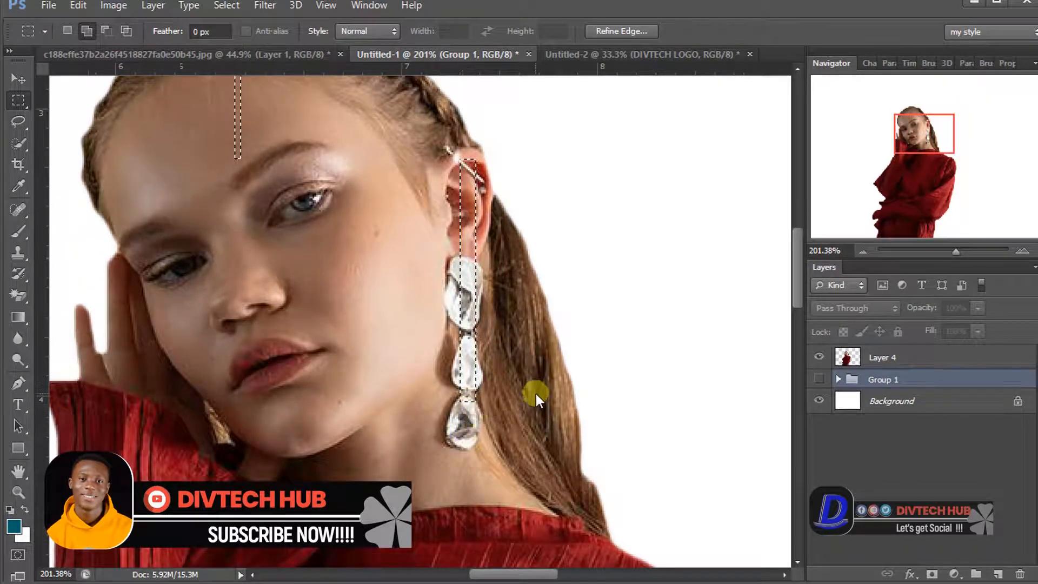
drag(551, 394, 560, 439)
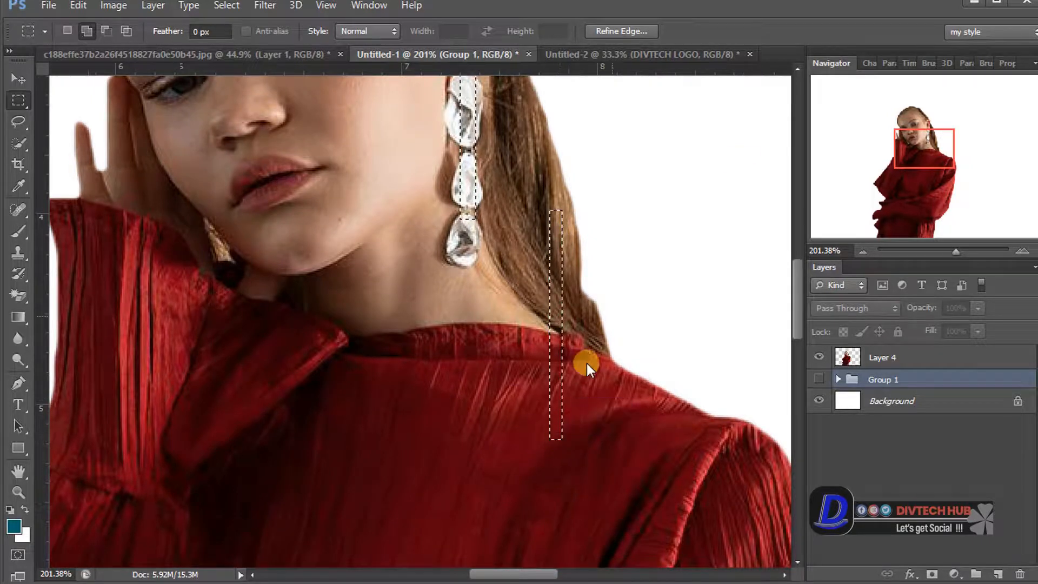
drag(891, 141, 940, 156)
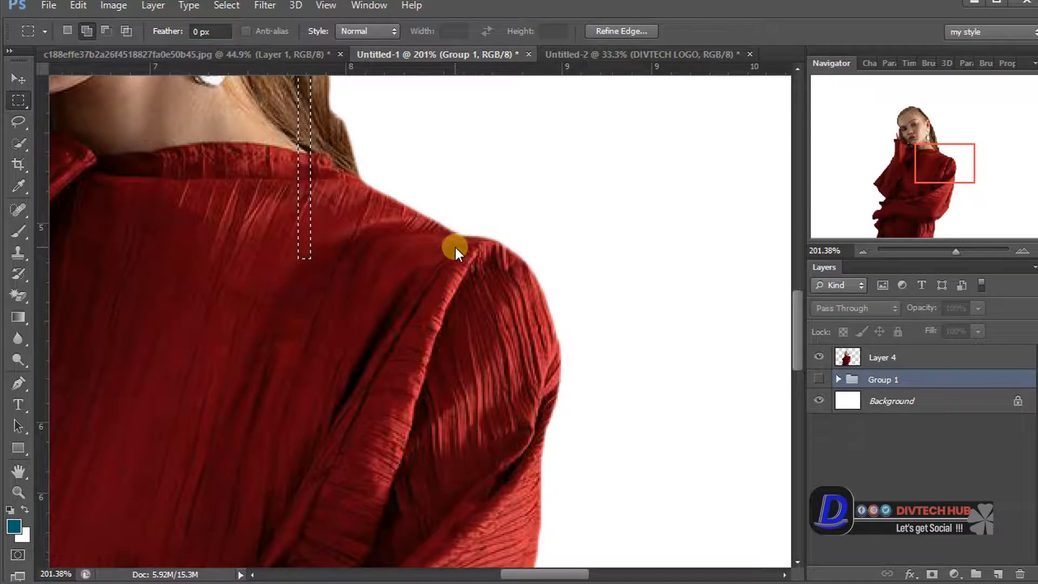
drag(451, 247, 461, 560)
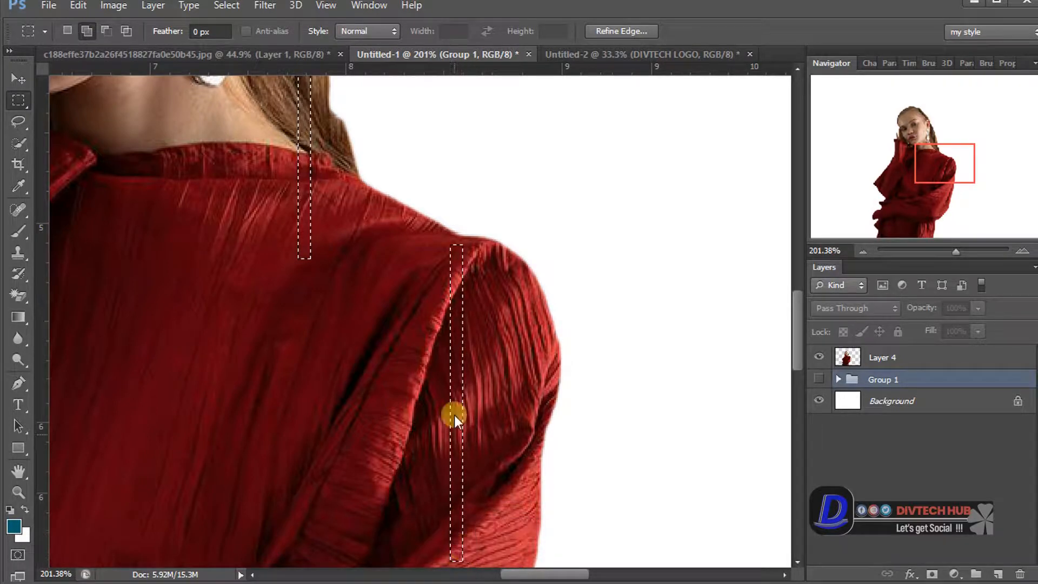
- Add four short narrow strips to the selection, stepping down along the outer edge of the draped sleeve
scroll(449, 352, down, 5)
scroll(444, 349, down, 1)
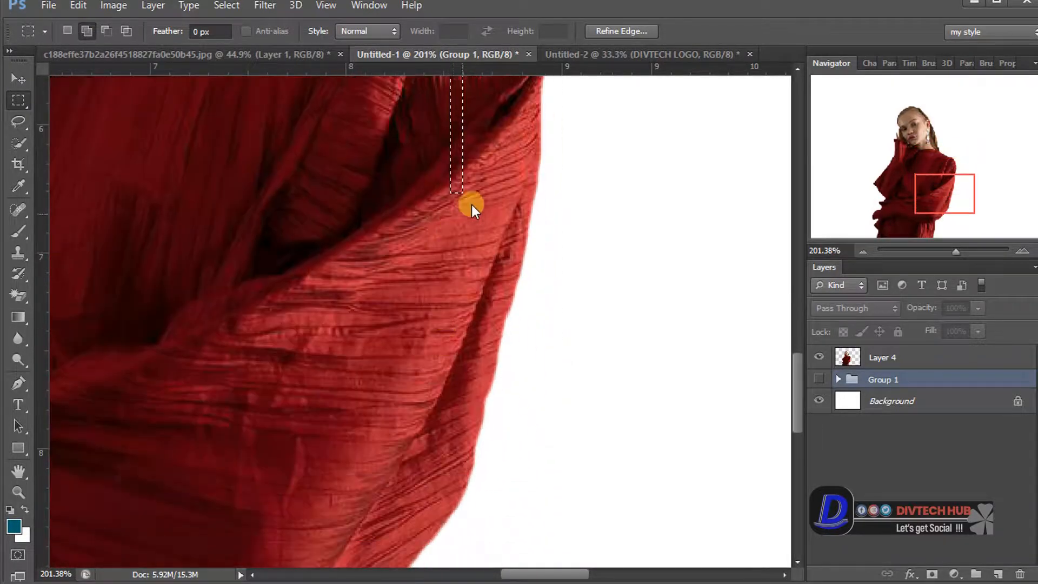
drag(507, 196, 506, 303)
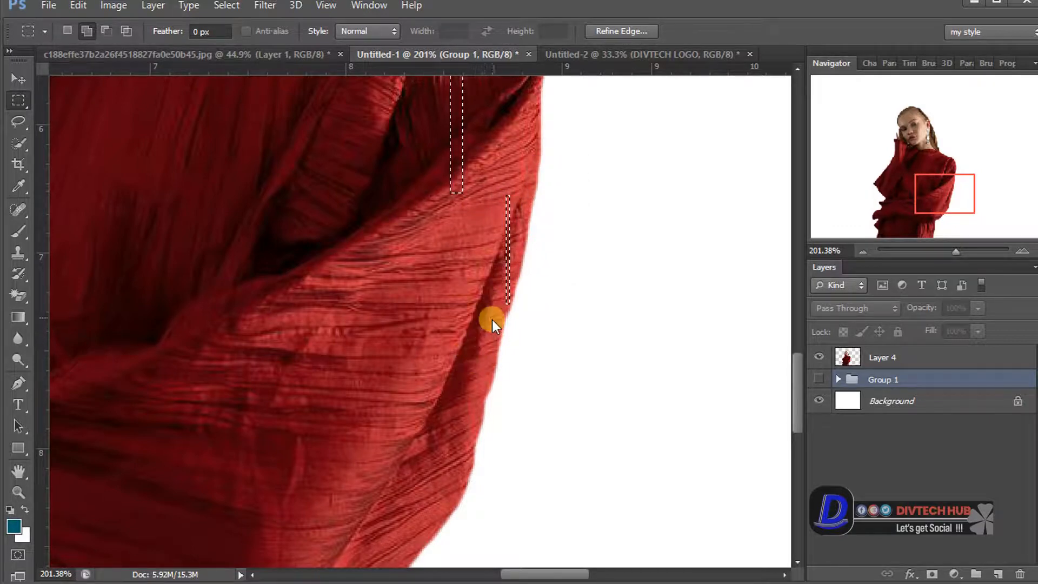
drag(475, 308, 473, 431)
scroll(465, 137, down, 3)
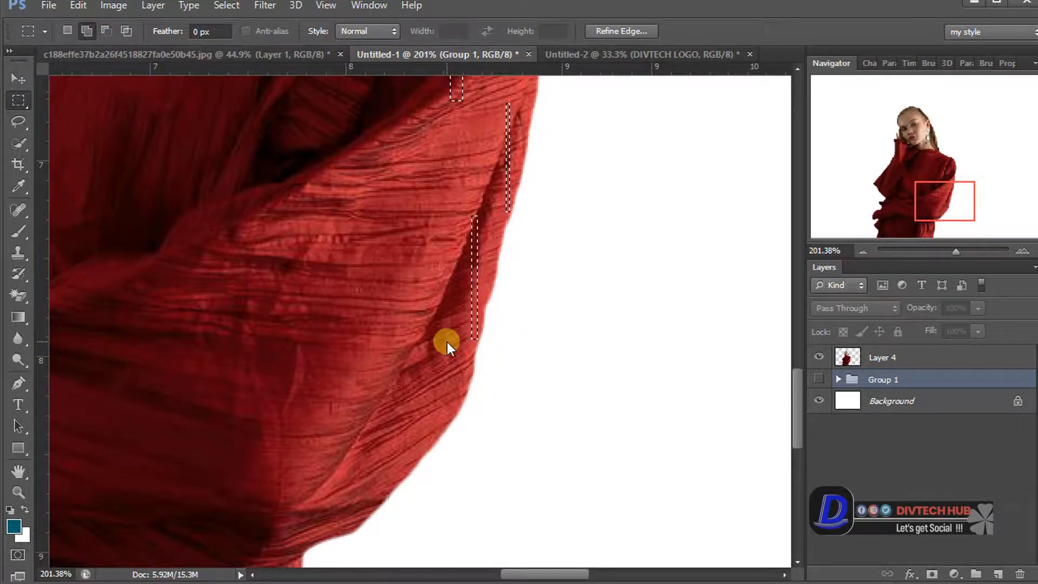
drag(437, 344, 436, 434)
scroll(359, 412, down, 2)
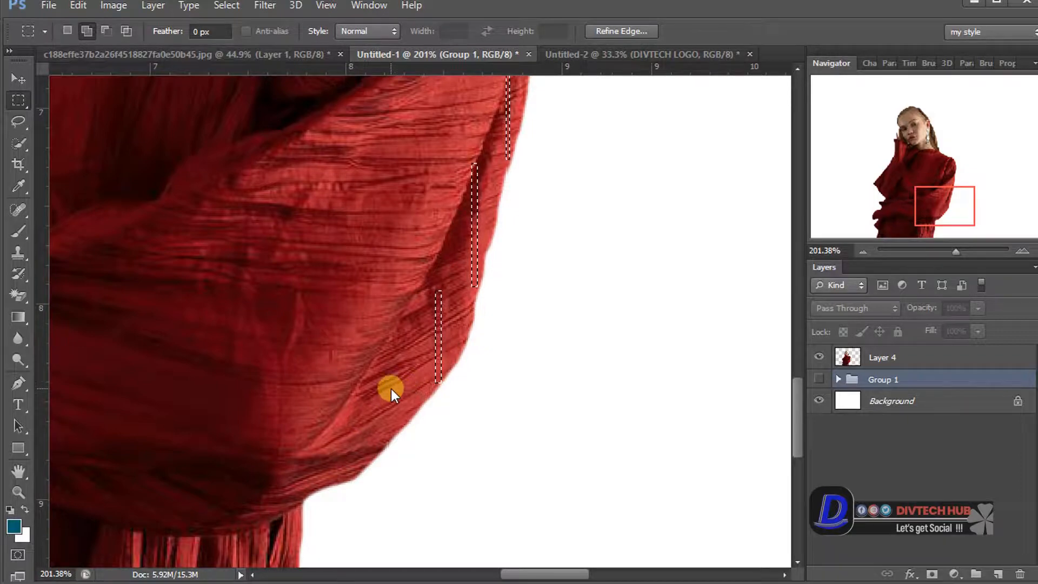
drag(391, 389, 395, 429)
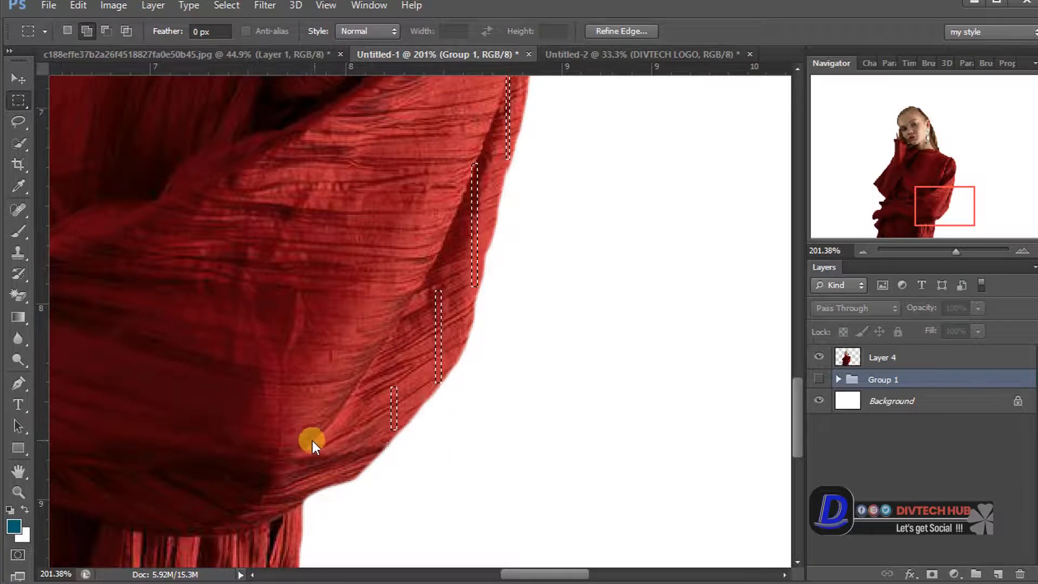
- Add a final thin strip to the selection, running from the lower fold of the sleeve down to the bottom of the canvas
scroll(246, 443, down, 3)
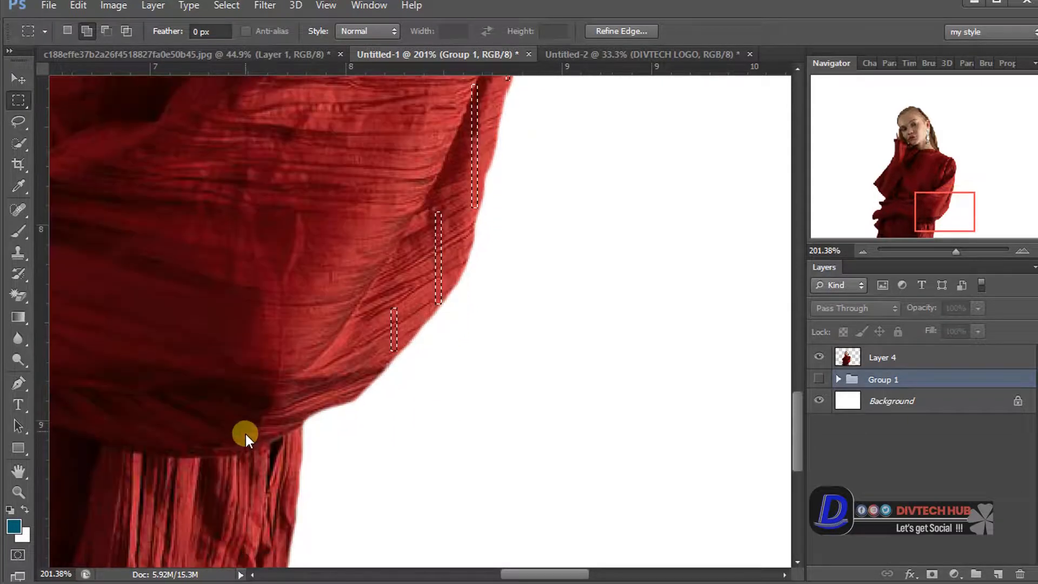
scroll(257, 283, down, 1)
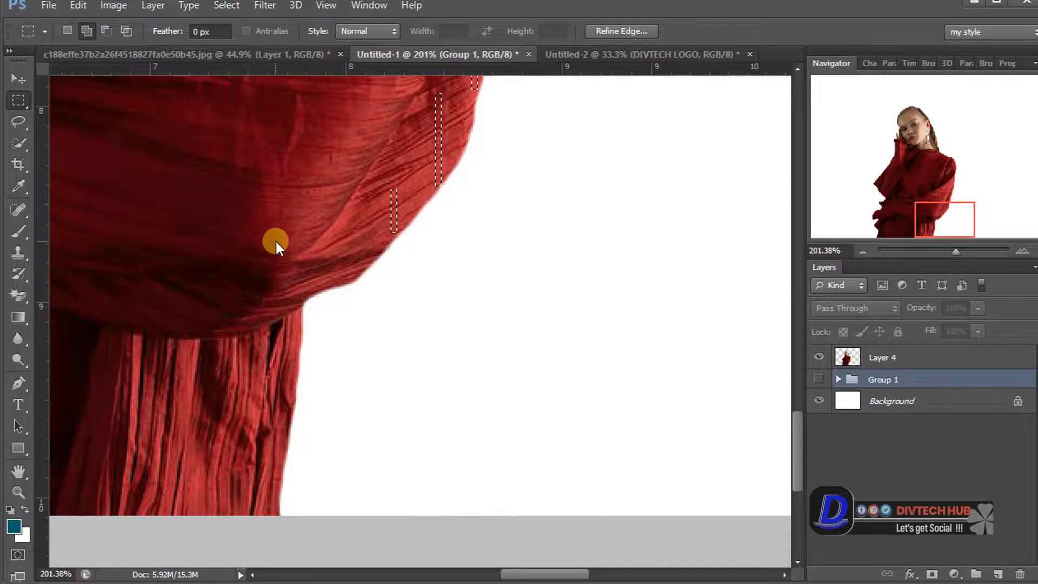
drag(275, 236, 268, 516)
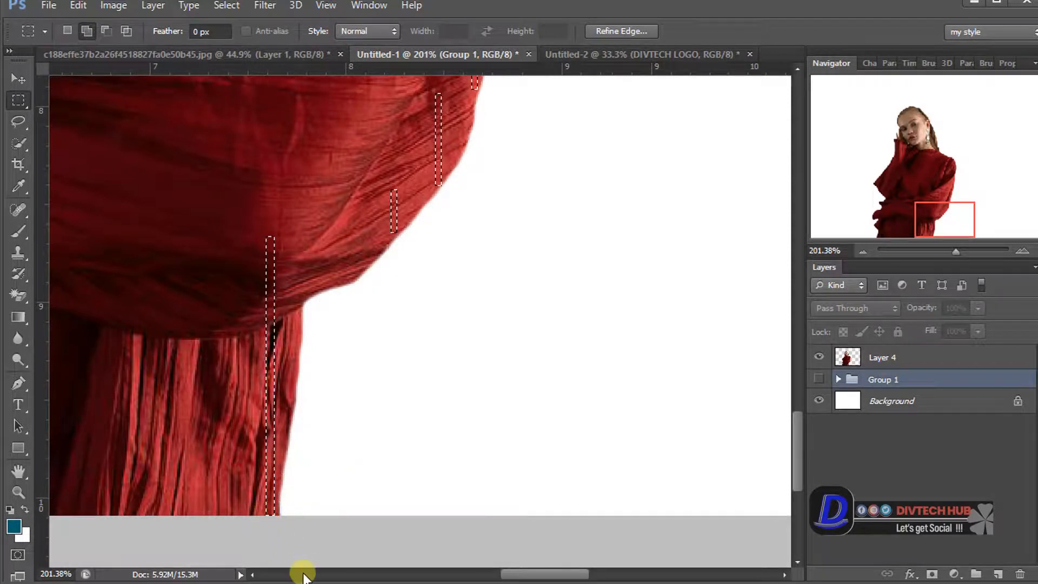
drag(956, 244, 934, 253)
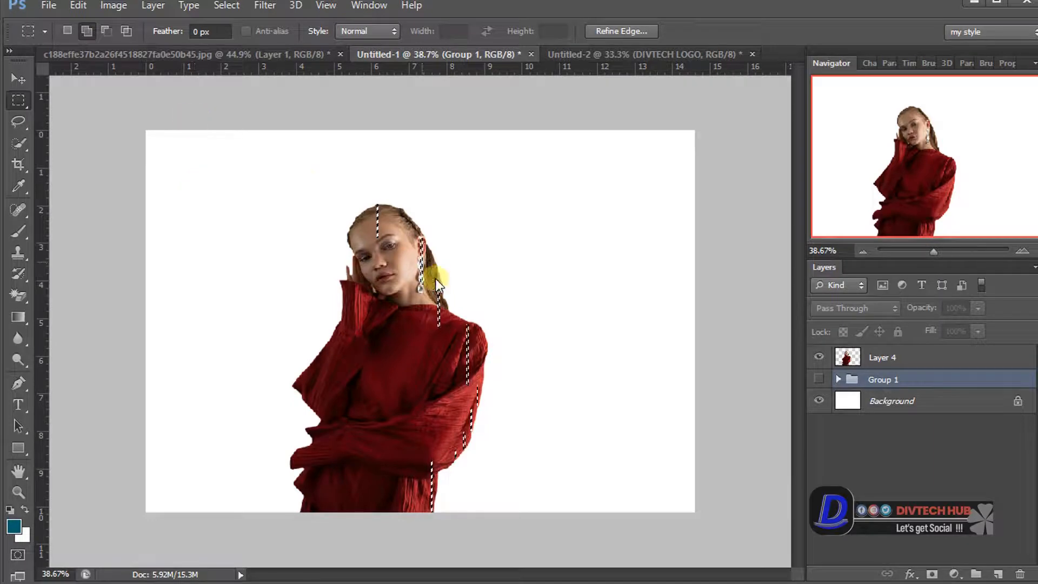
- Try to copy the selected strips to a new layer while Group 1 is the active layer
right_click(435, 295)
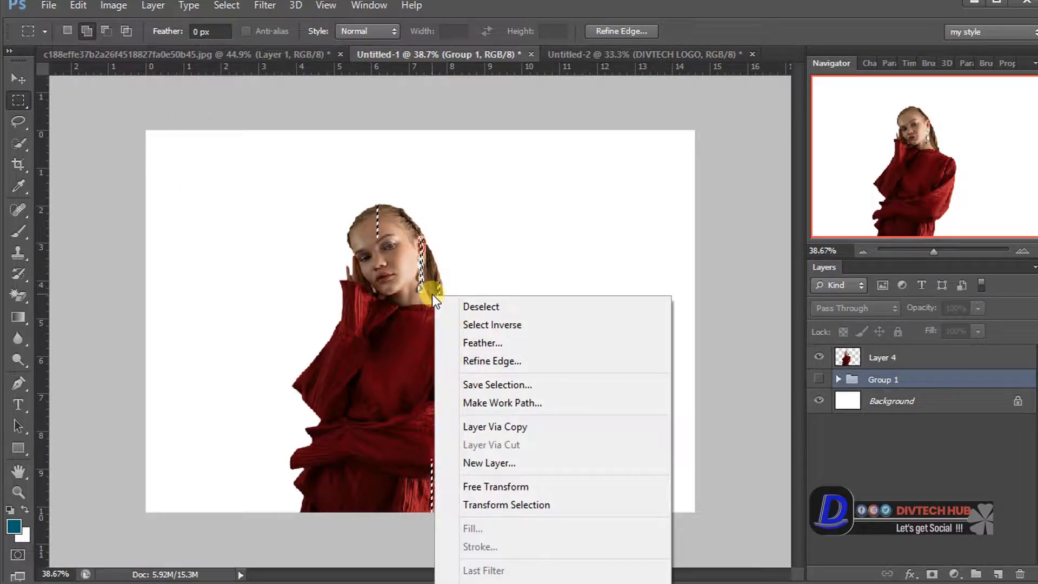
click(490, 428)
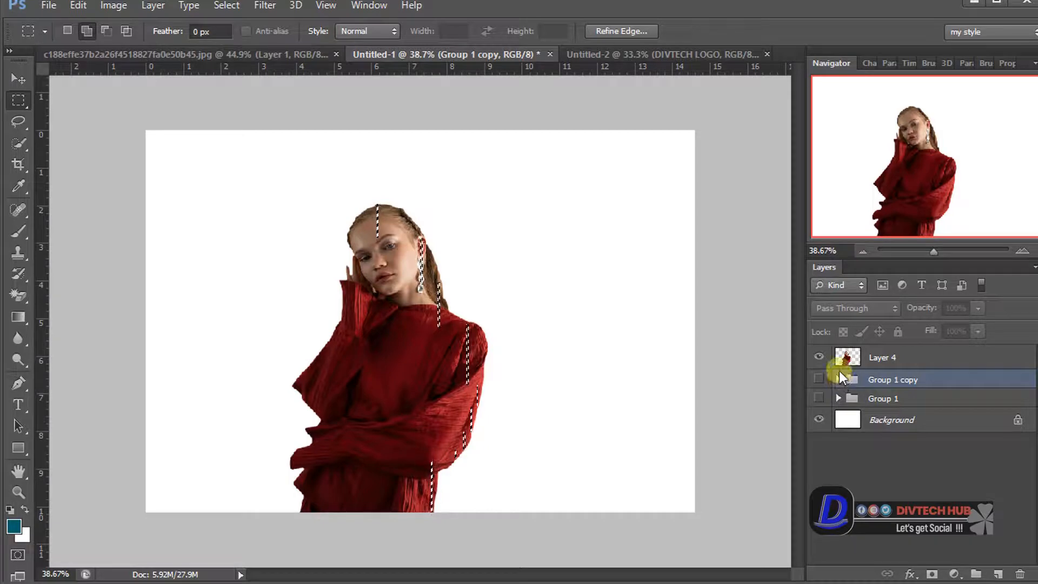
click(821, 395)
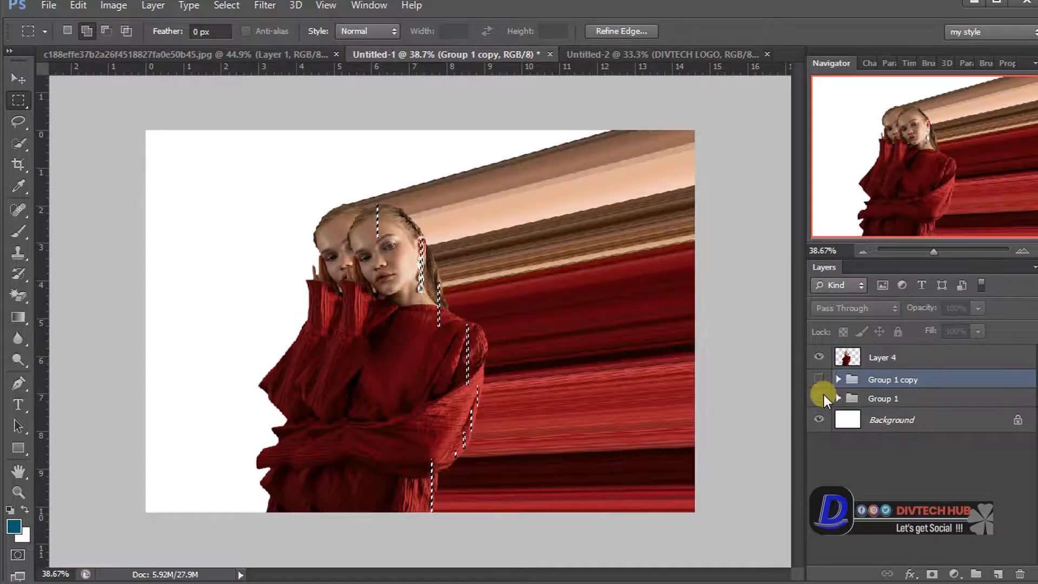
click(823, 395)
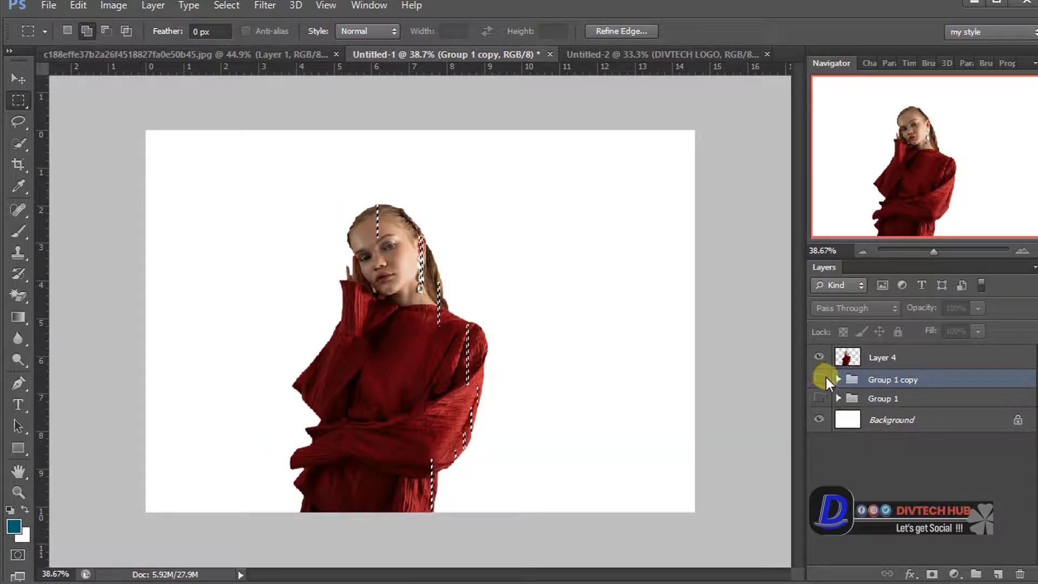
click(9, 79)
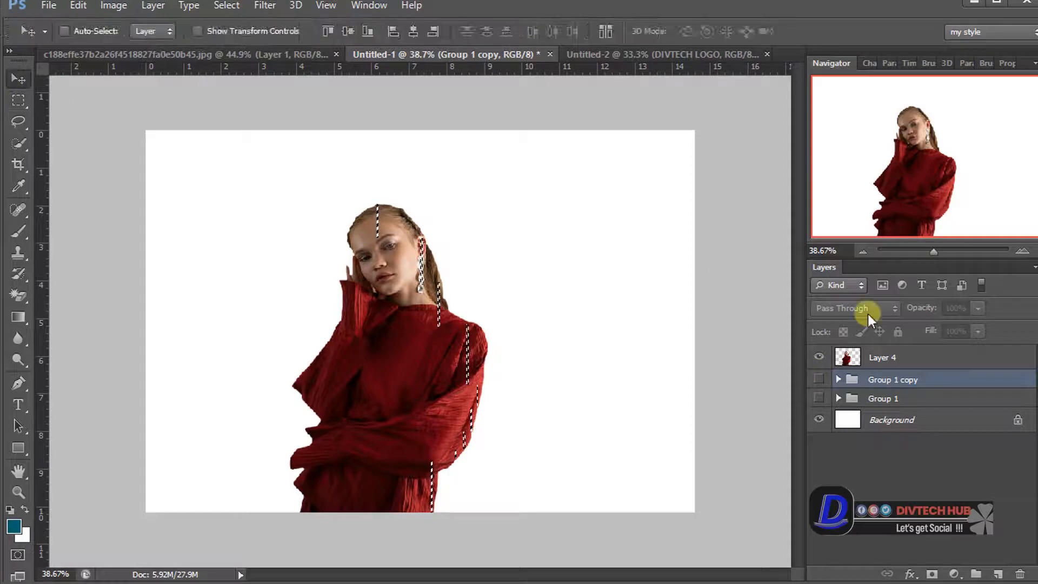
drag(657, 241, 725, 365)
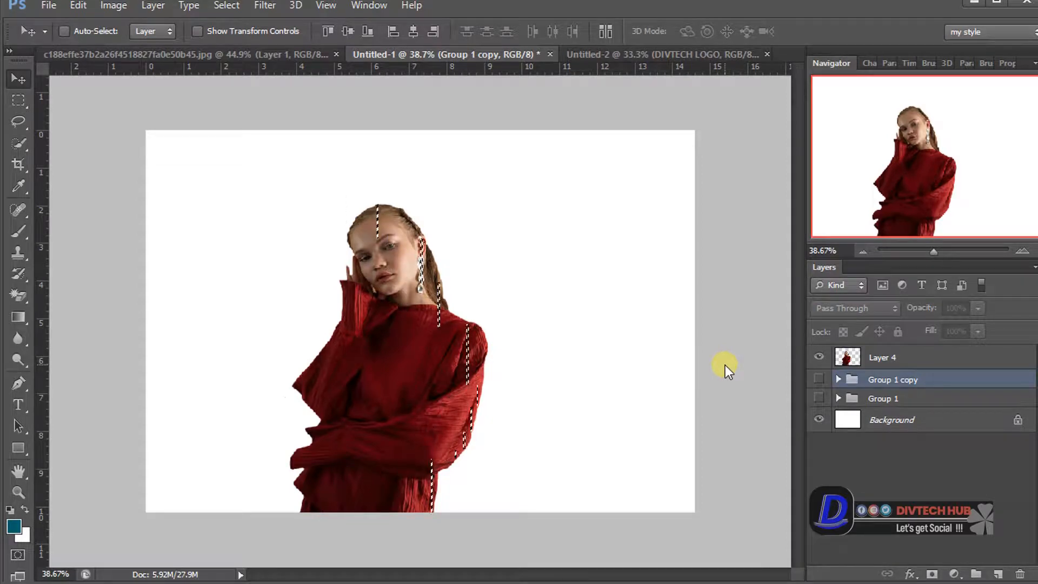
- Copy the selected strips from Layer 4, the woman's layer, to a new layer with Layer Via Copy
click(894, 354)
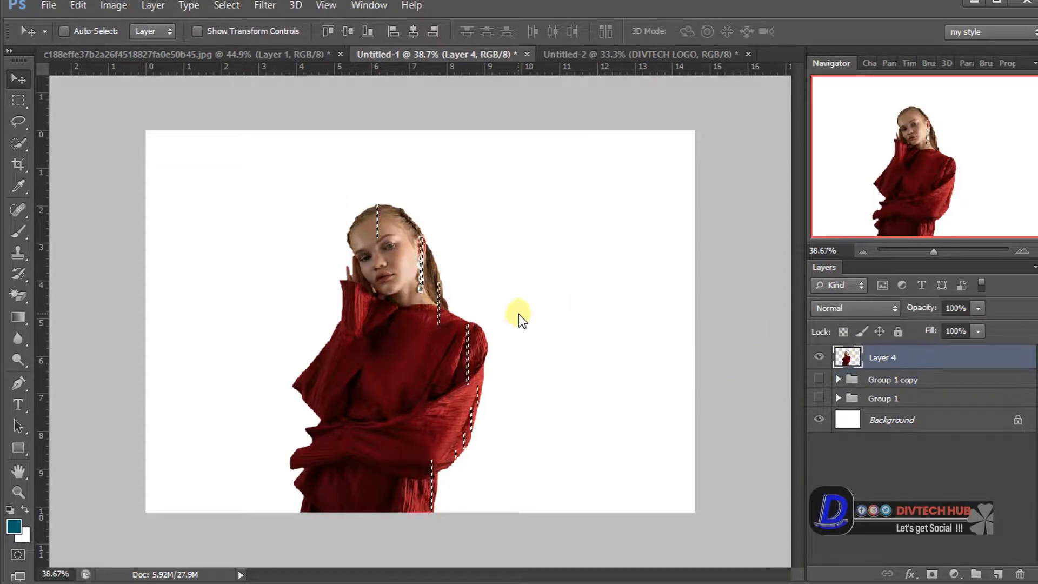
right_click(489, 263)
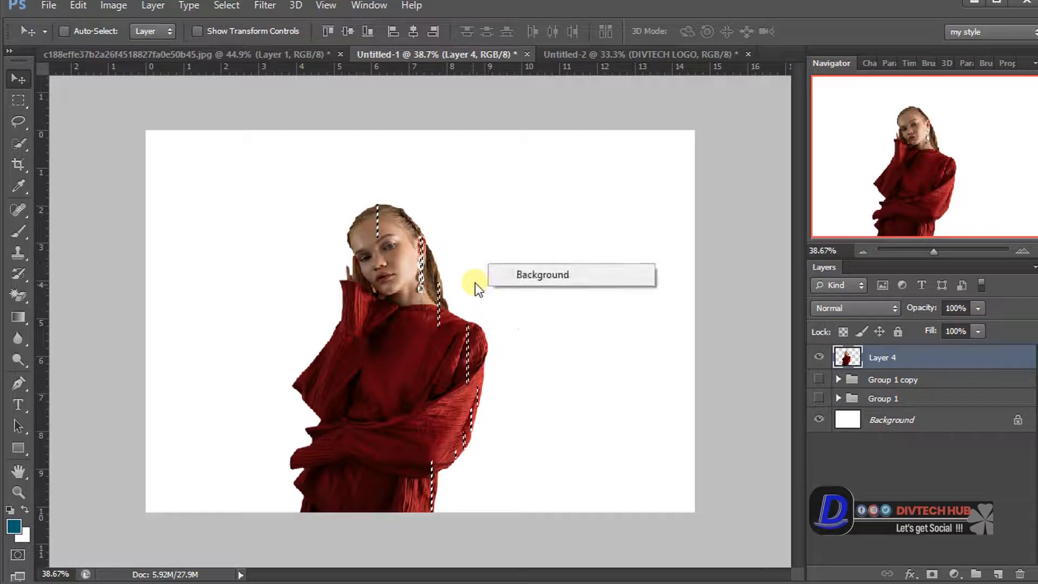
right_click(439, 283)
click(15, 100)
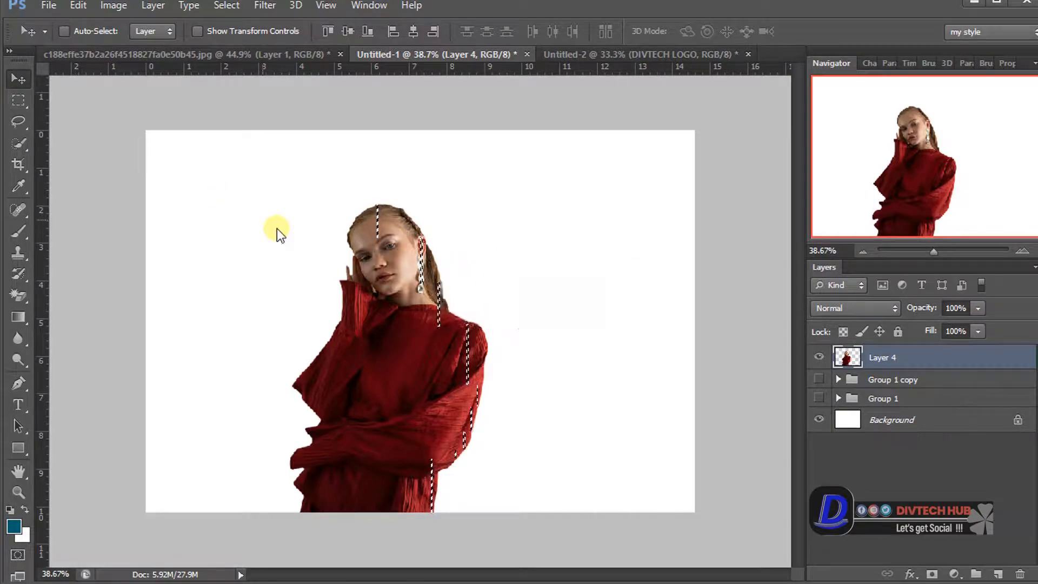
click(13, 102)
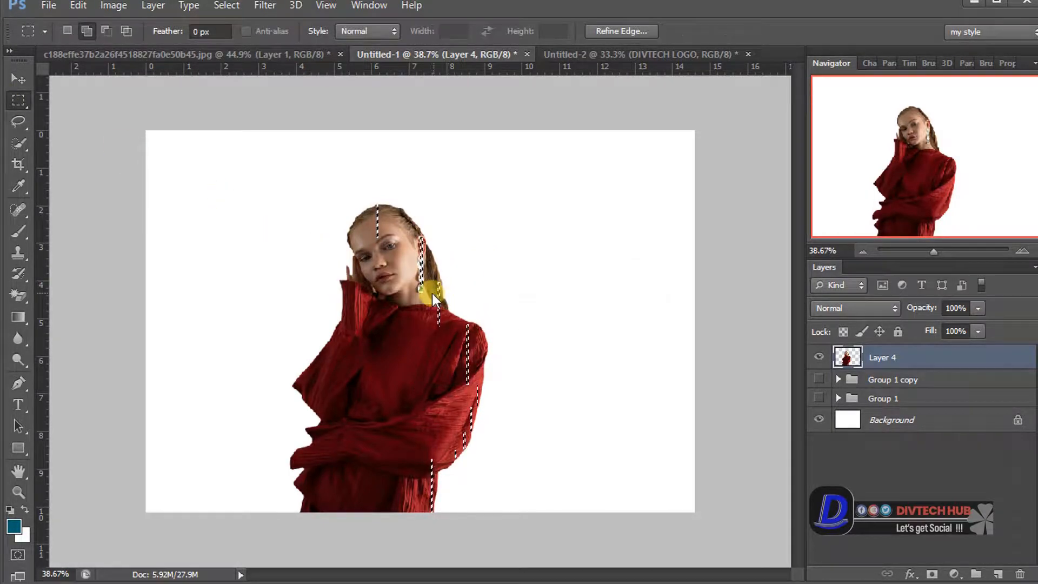
right_click(432, 293)
click(477, 426)
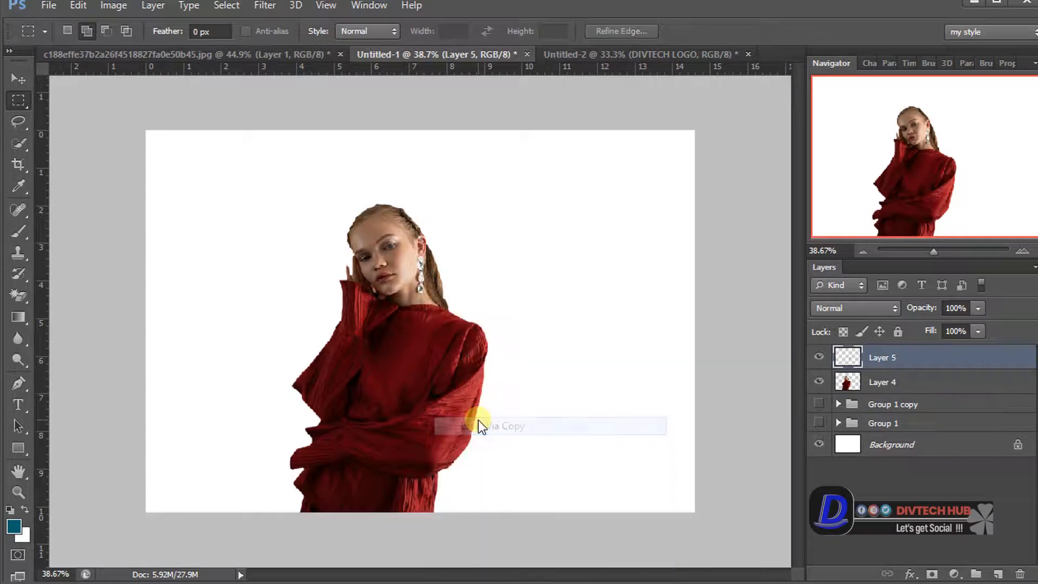
- Delete the duplicate group named Group 1 copy and hide the woman's layer, Layer 4
click(847, 404)
key(Delete)
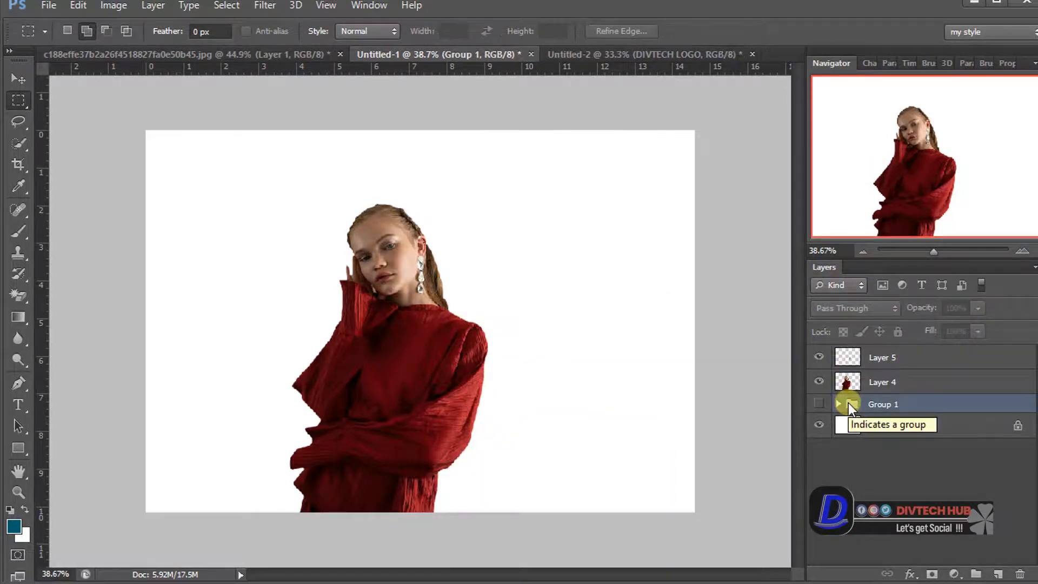
click(818, 381)
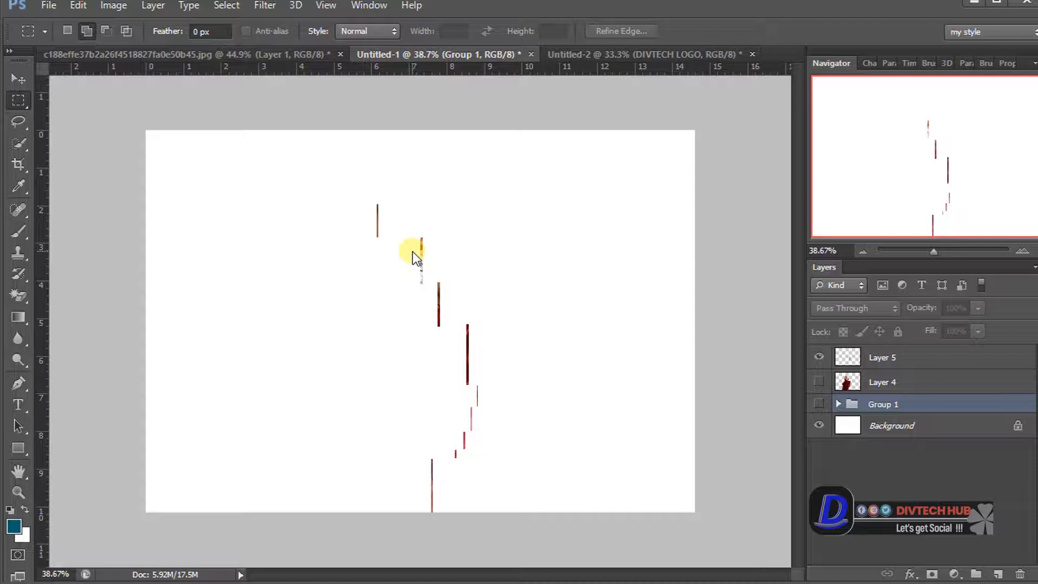
- On Layer 5, move the topmost strip so it sits directly above the second strip, and clear the selection
click(887, 359)
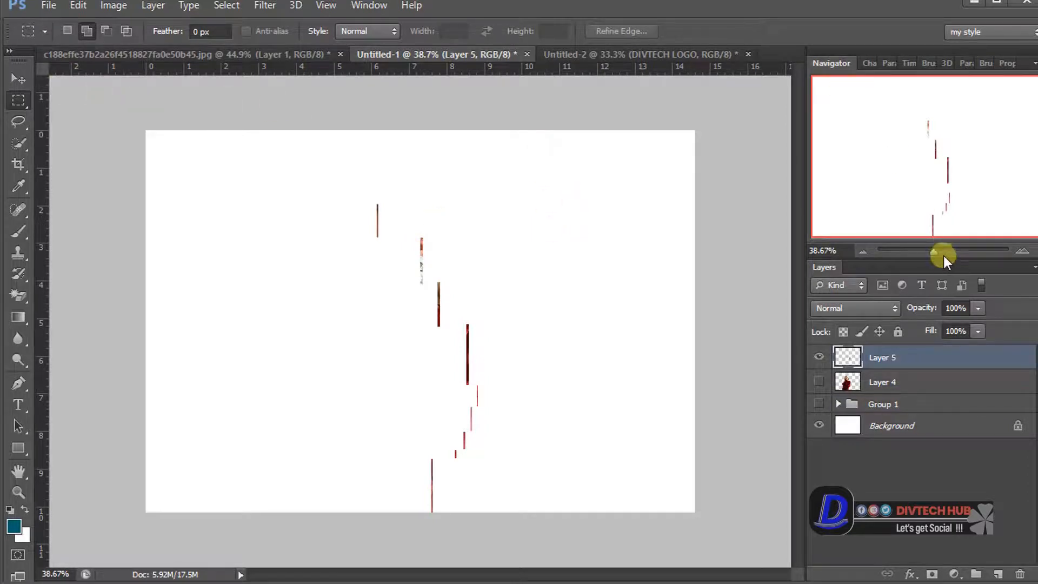
drag(943, 255, 946, 250)
drag(921, 162, 908, 129)
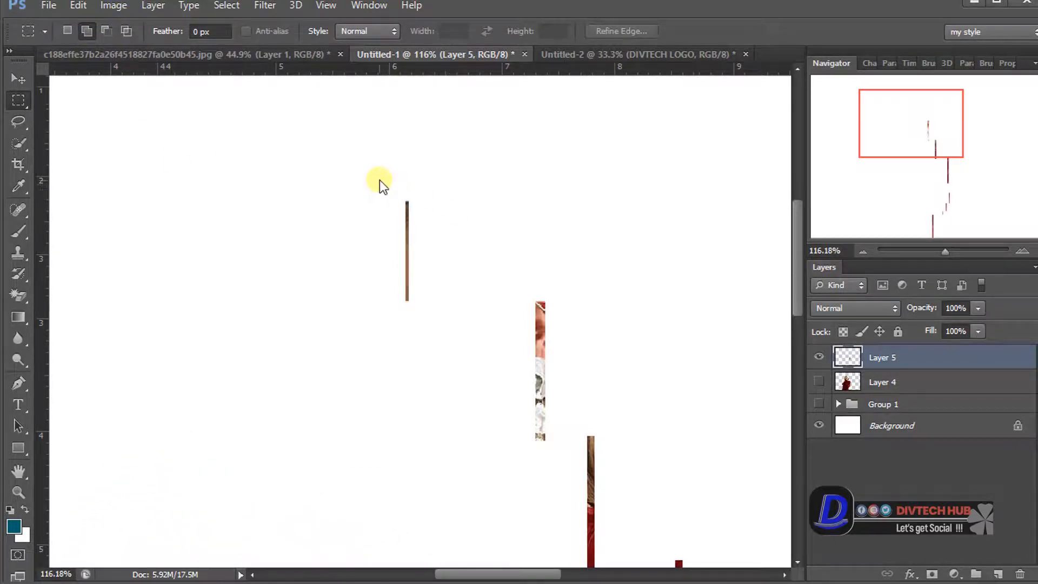
drag(387, 191, 414, 314)
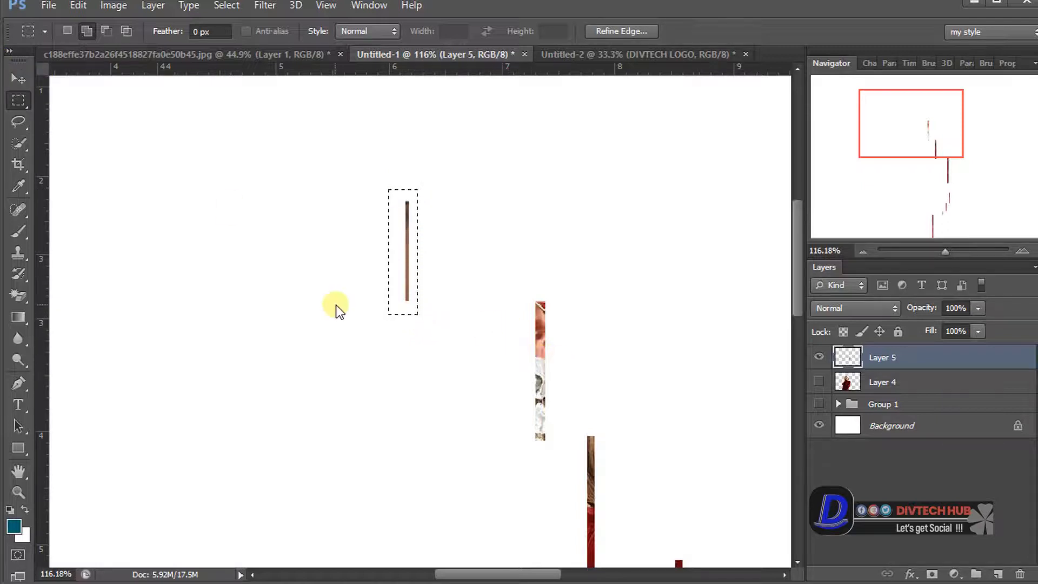
click(15, 78)
drag(405, 255, 540, 259)
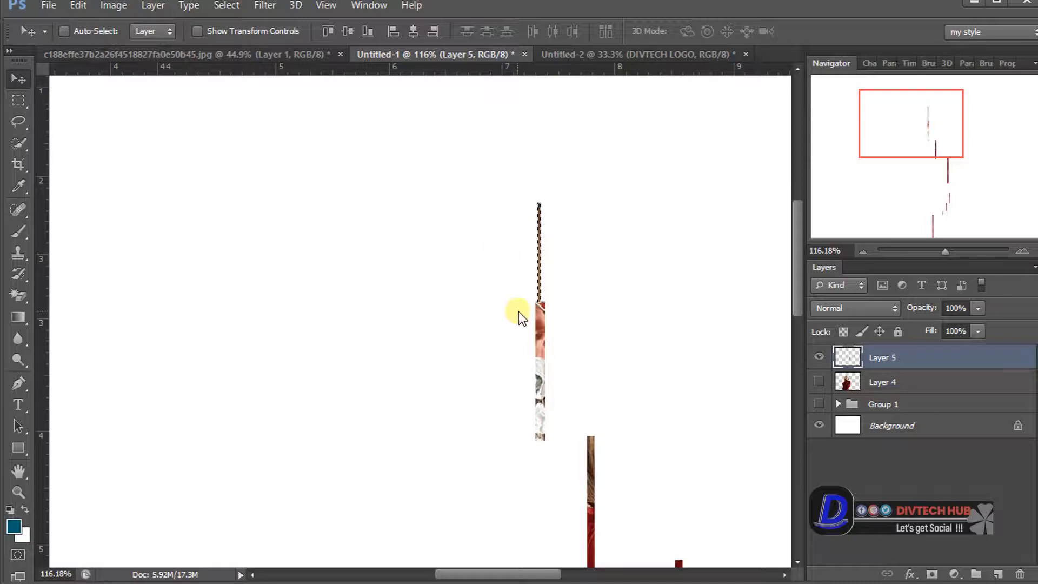
click(226, 5)
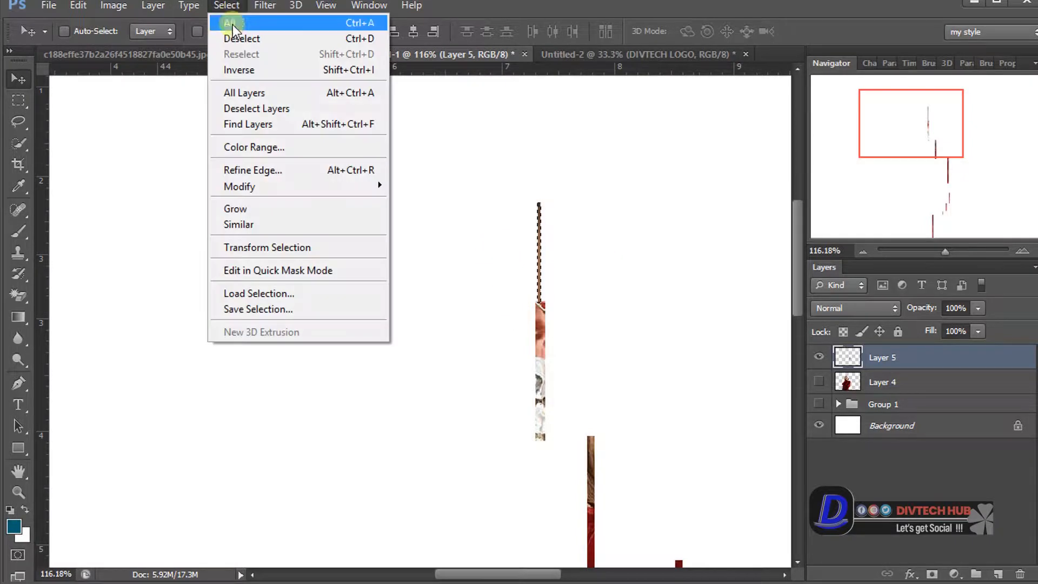
click(233, 38)
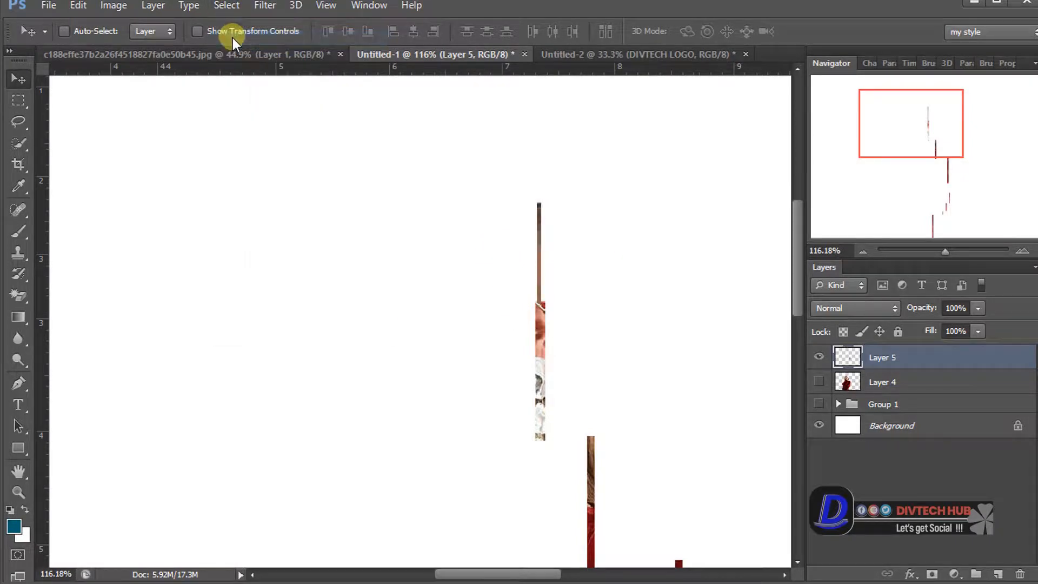
- Move the third strip, half brown and half red, directly beneath the second strip and clear the selection
drag(906, 129, 937, 160)
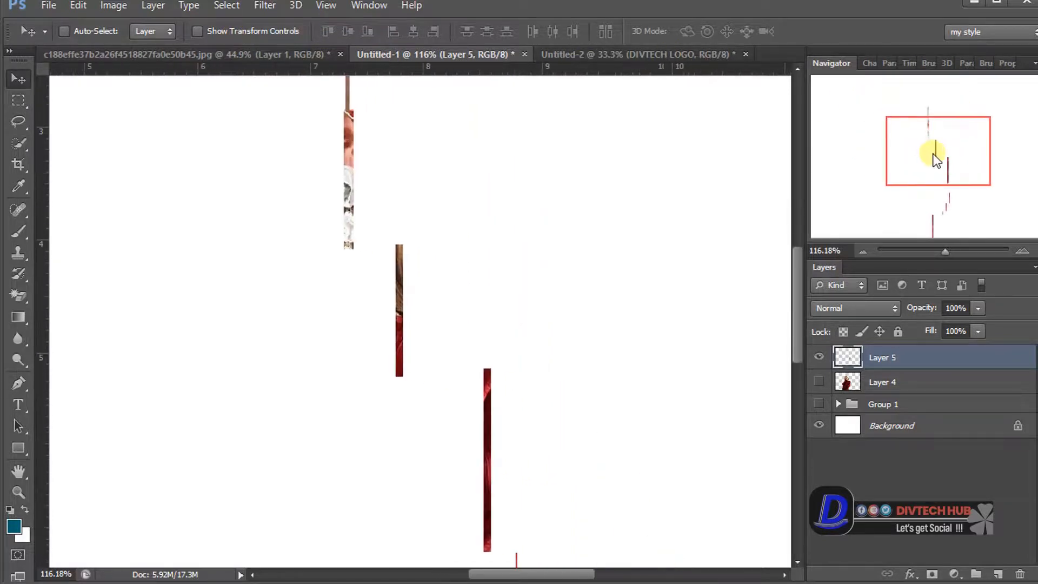
click(11, 102)
drag(393, 236, 411, 387)
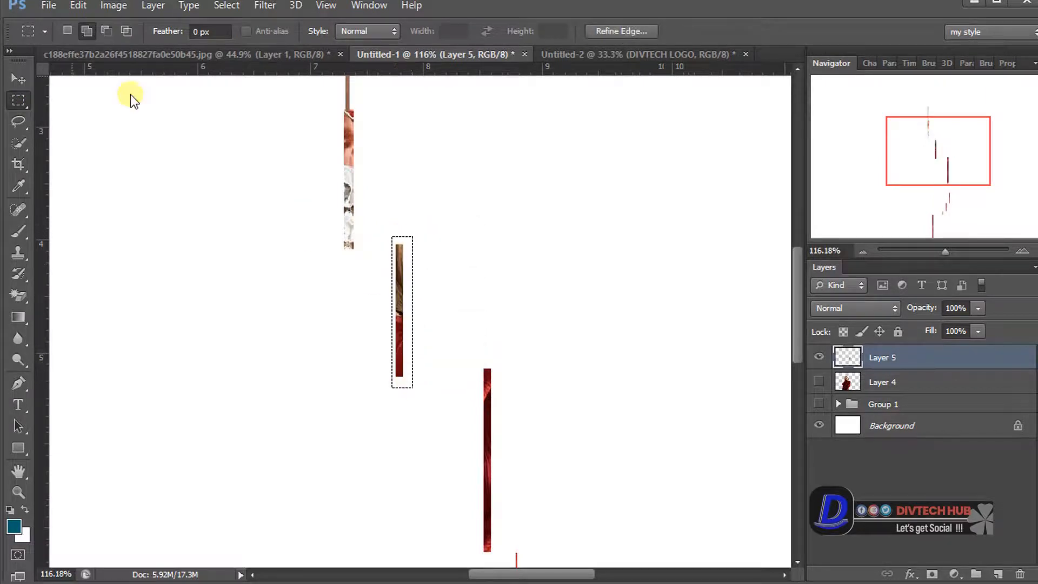
click(19, 78)
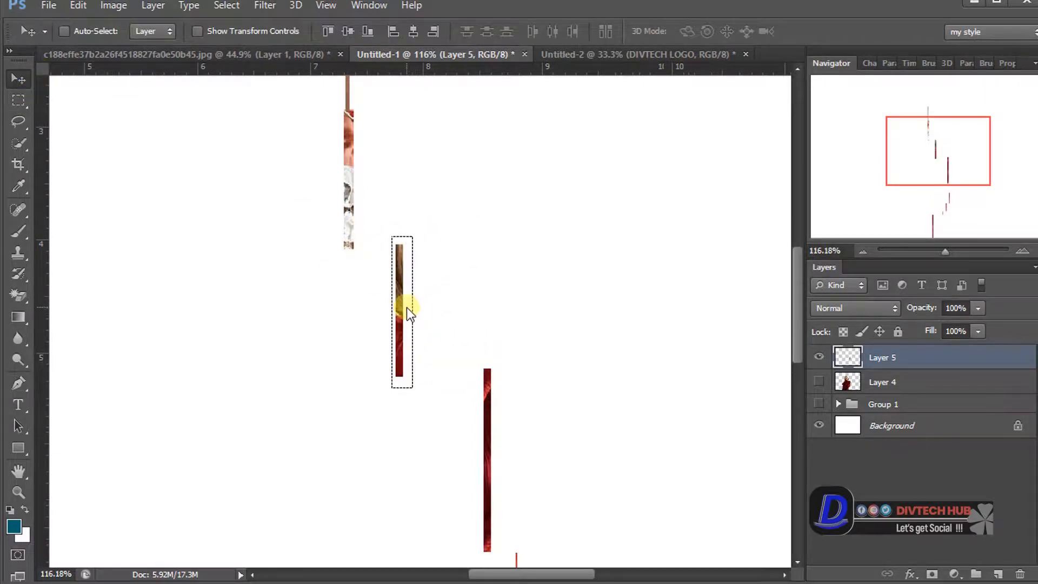
drag(406, 308, 357, 313)
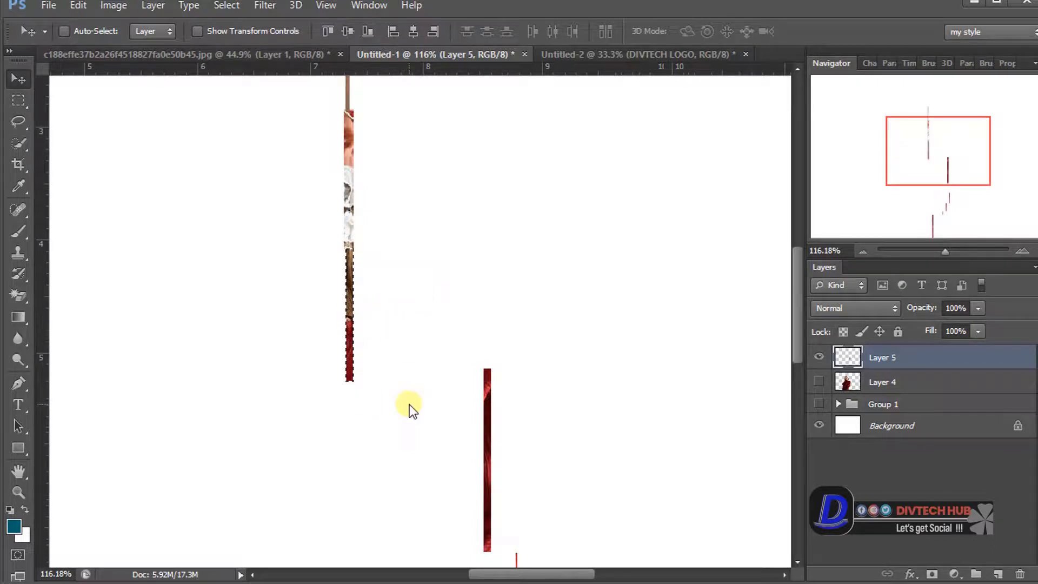
key(ctrl+d)
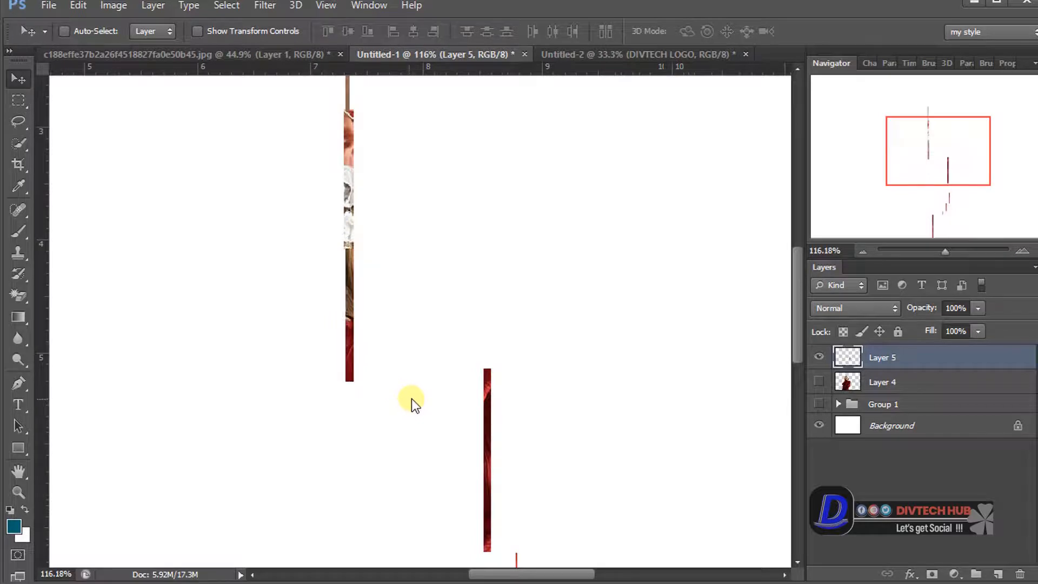
- Select the long dark red fourth strip and move it to the lower end of the aligned column
scroll(441, 360, down, 2)
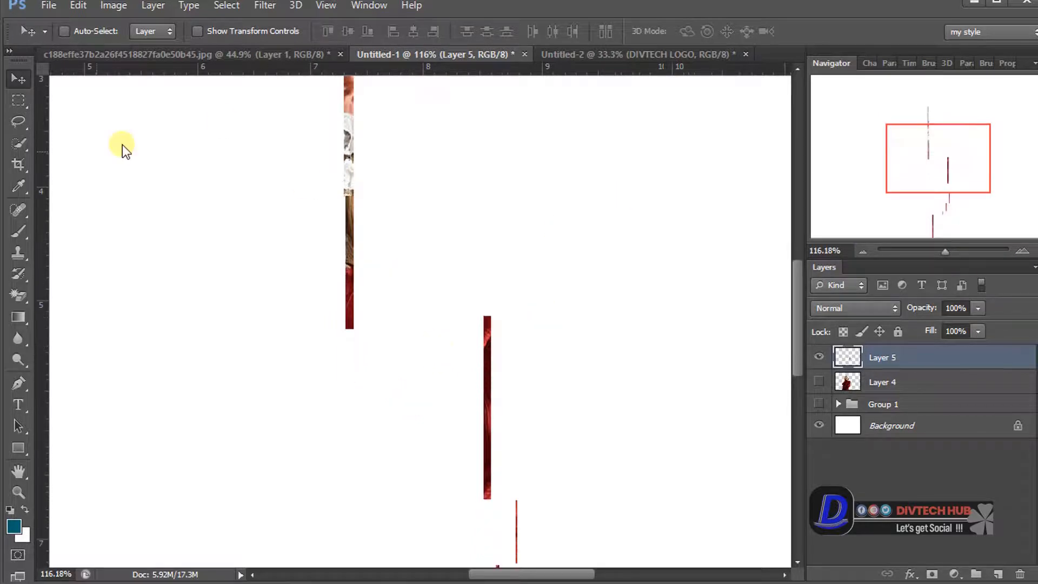
click(18, 99)
drag(468, 302, 496, 505)
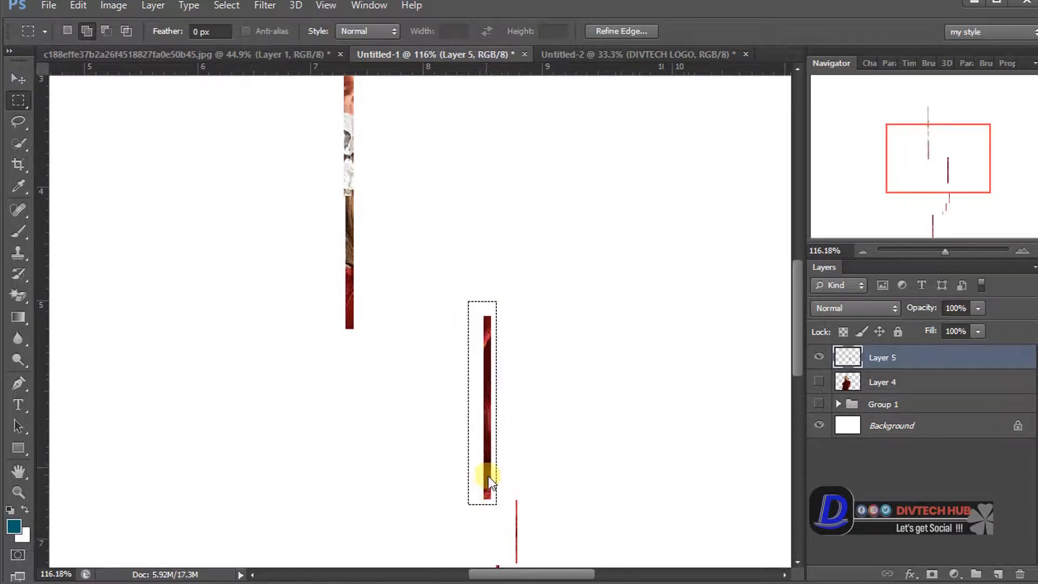
click(18, 81)
drag(493, 398, 354, 411)
scroll(717, 333, down, 4)
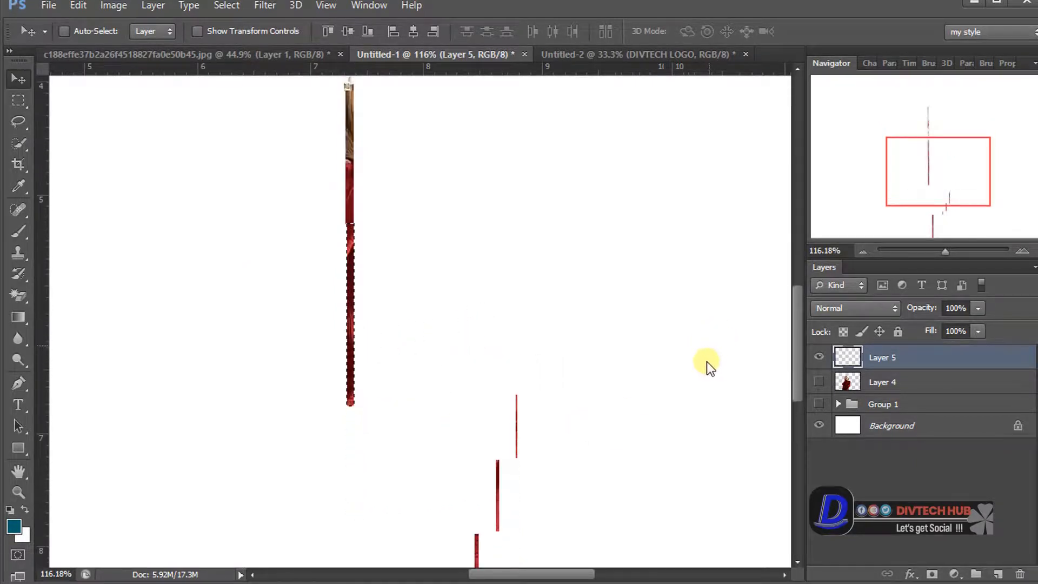
- Try to move the very thin fifth strip while the fourth strip is still selected, and clear the selection
click(19, 100)
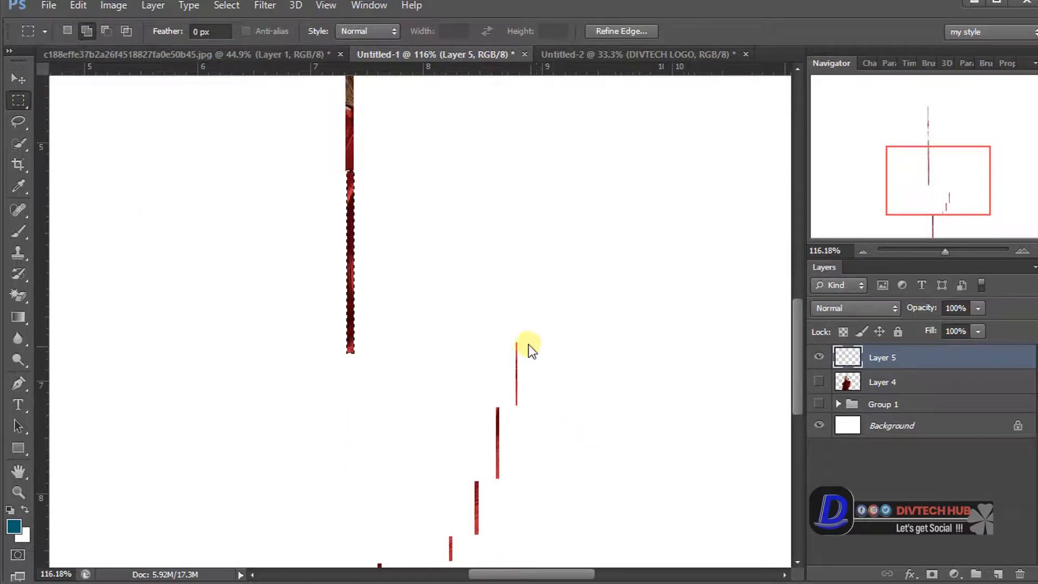
drag(505, 337, 526, 414)
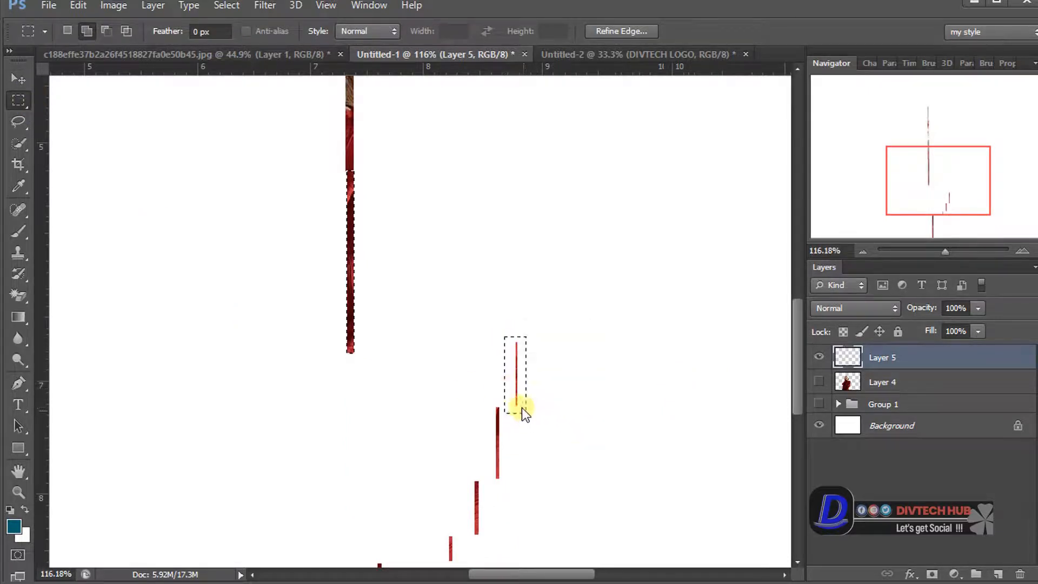
click(19, 79)
mouse_move(515, 378)
mouse_down()
mouse_move(500, 379)
mouse_move(510, 380)
mouse_up()
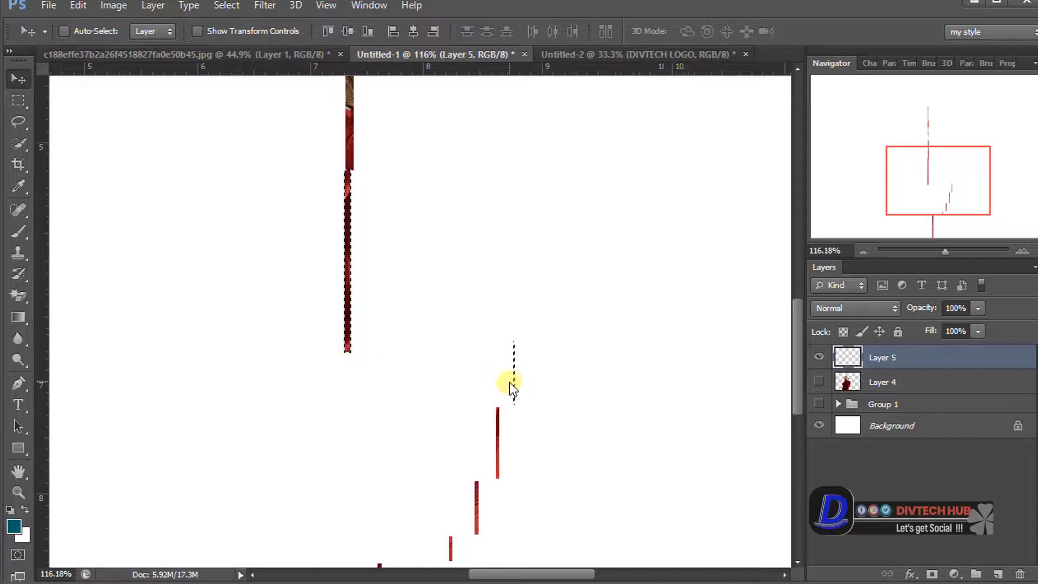
key(ctrl+d)
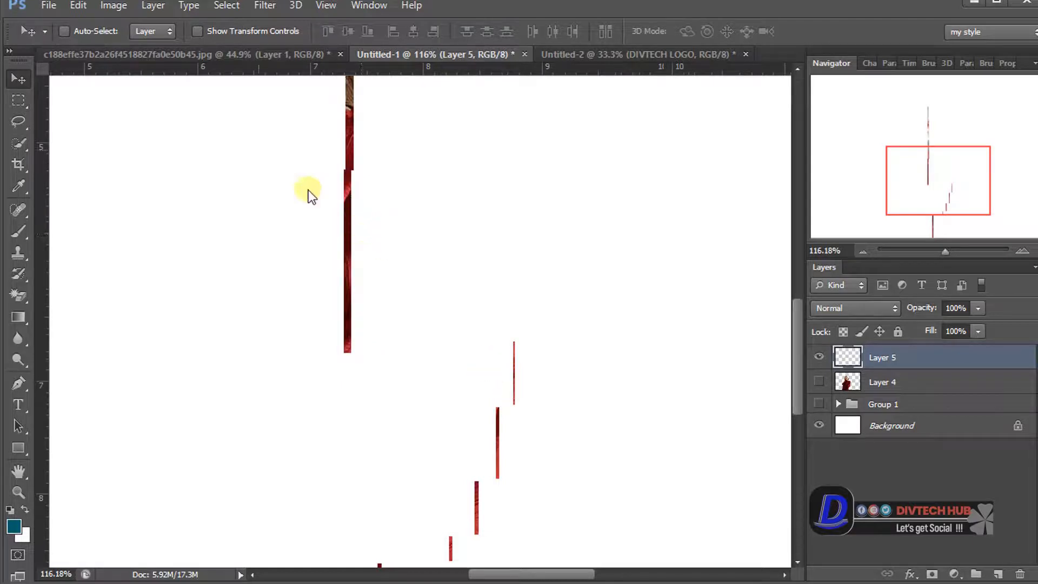
- Select only the very thin fifth strip, move it directly below the fourth strip in the column, and deselect
click(19, 101)
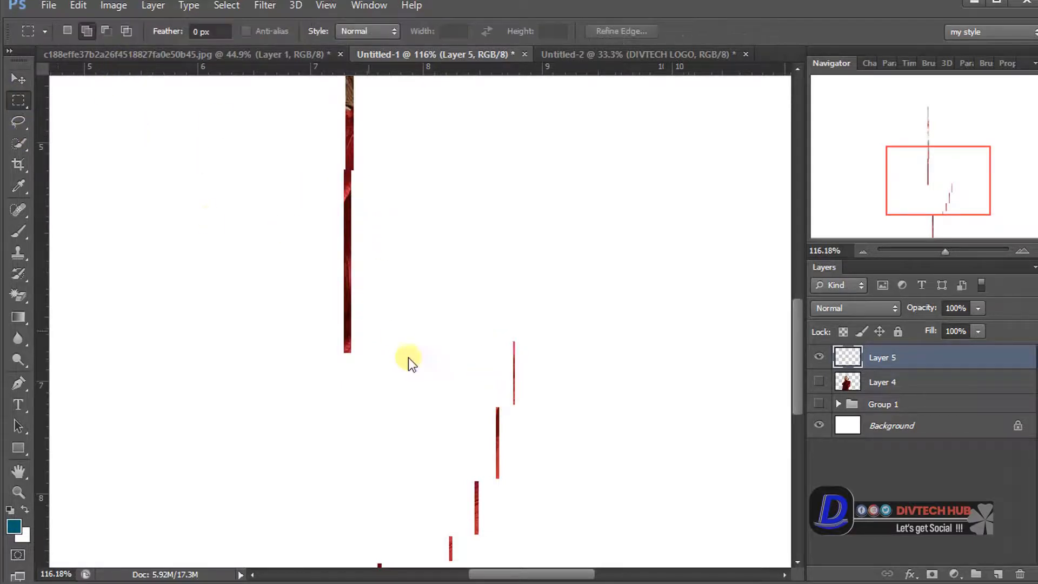
drag(509, 331, 524, 415)
click(19, 80)
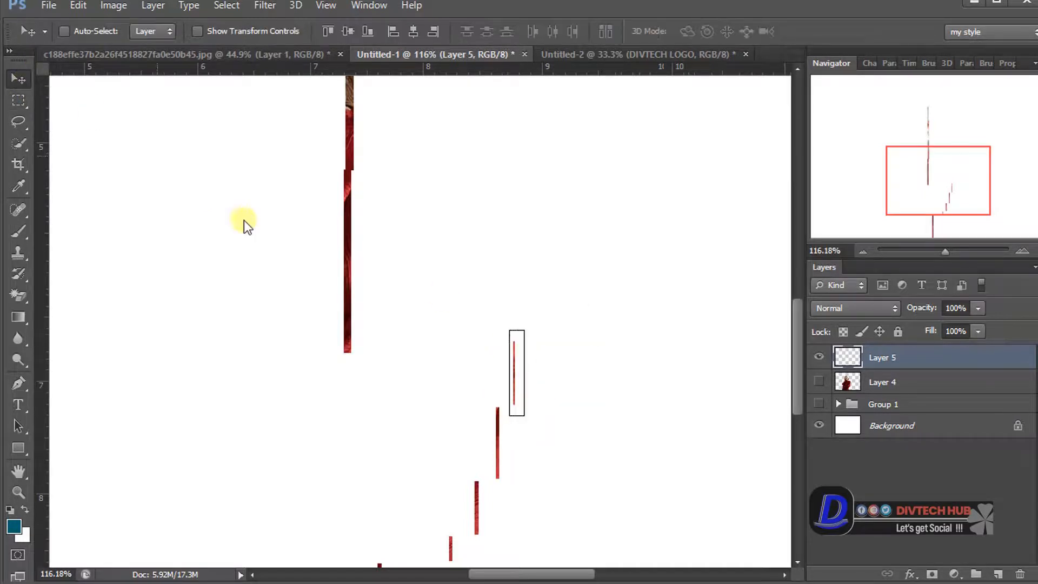
drag(506, 358, 351, 373)
key(ctrl+d)
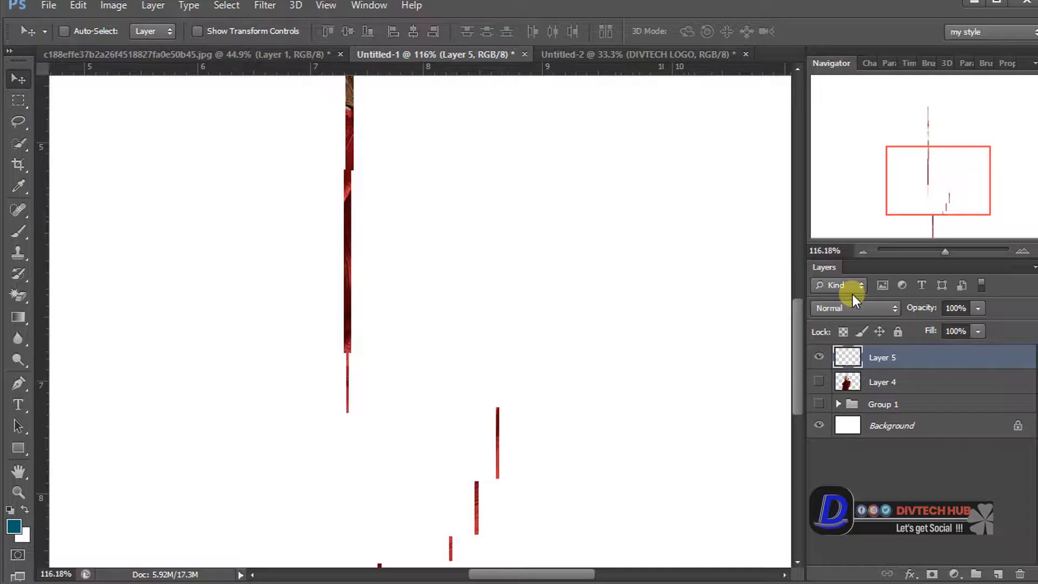
- Select the sixth strip, the highest one still outside the column, and move it directly below the thin fifth strip
scroll(817, 294, down, 2)
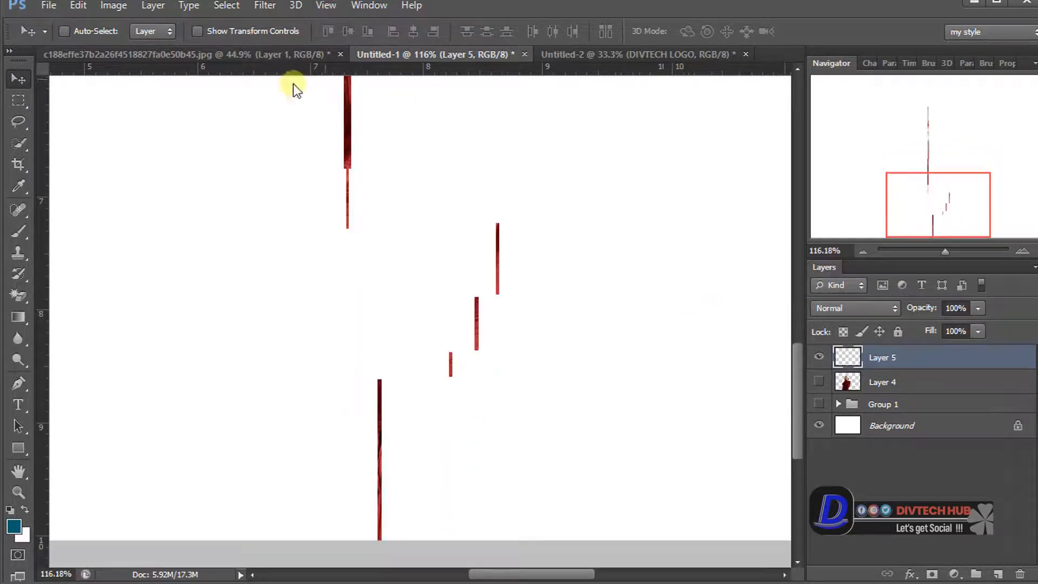
click(18, 100)
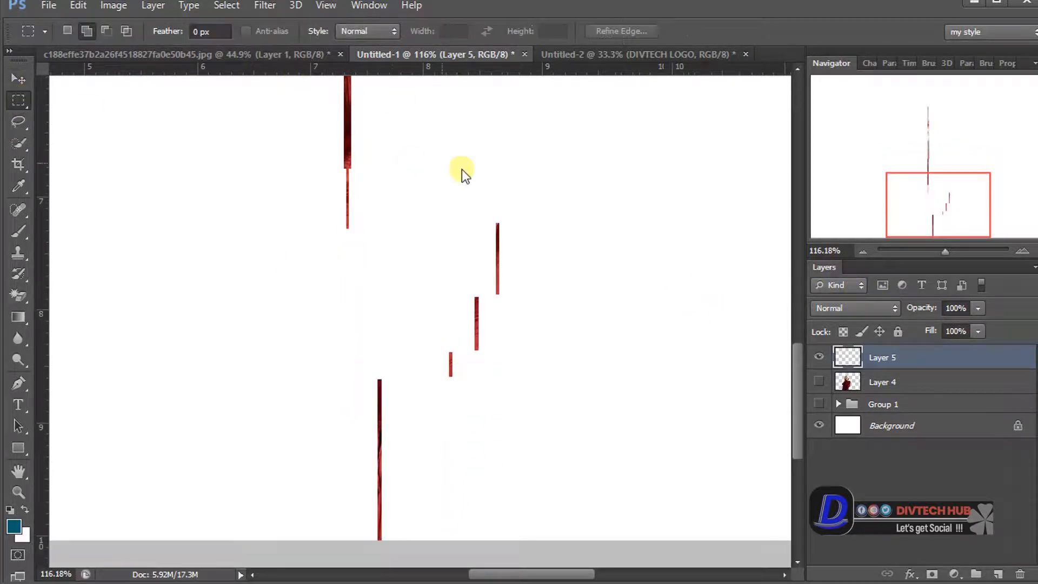
mouse_move(489, 213)
mouse_down()
mouse_move(516, 295)
mouse_move(510, 302)
mouse_up()
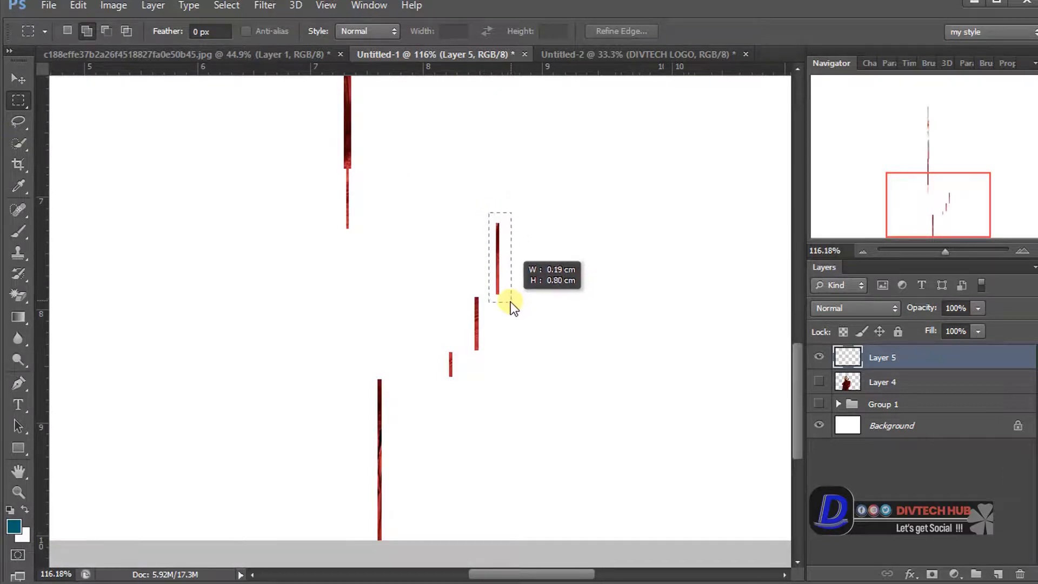
click(18, 79)
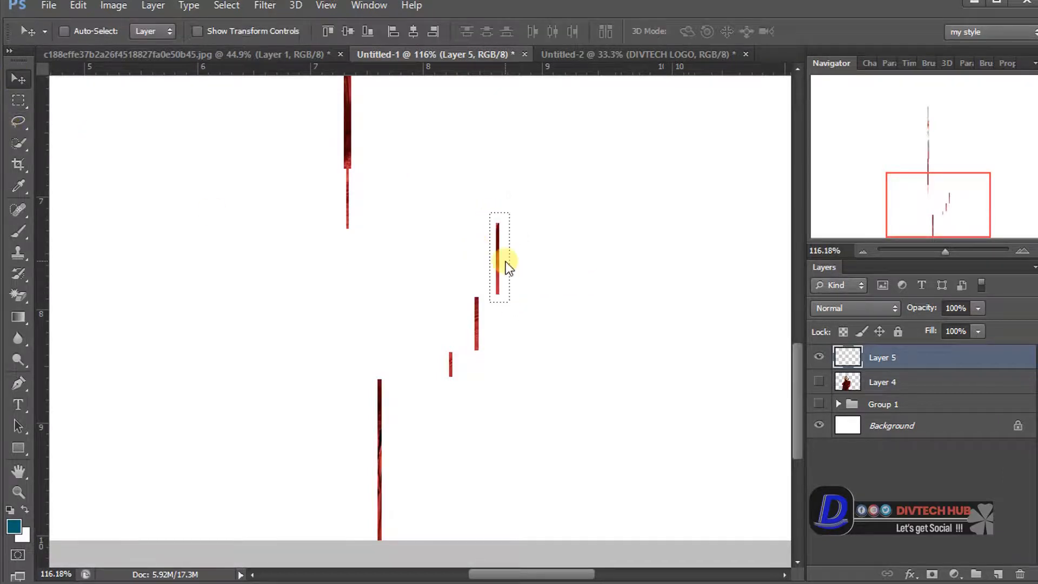
drag(506, 262, 352, 265)
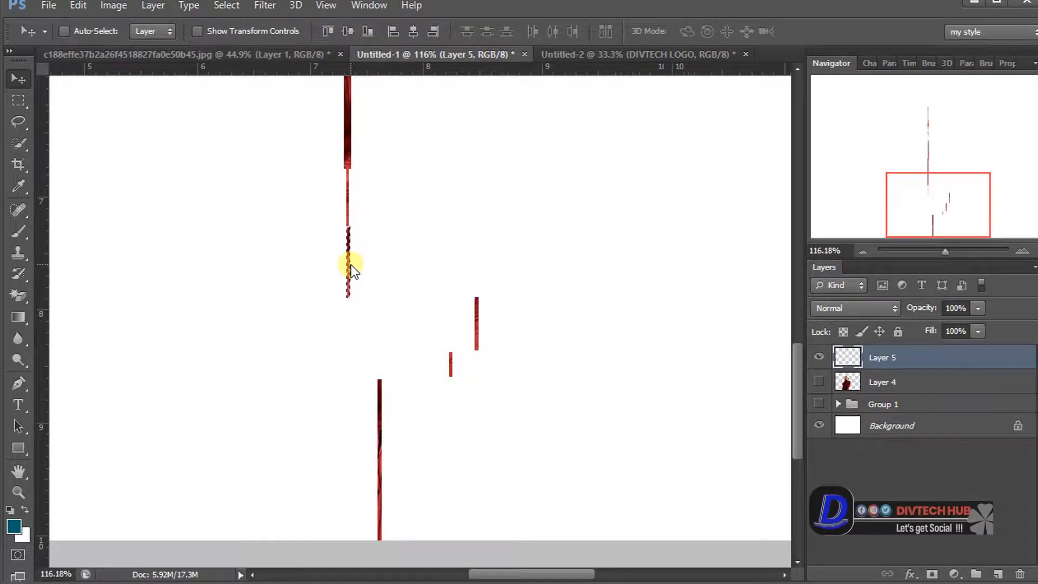
- Move the seventh strip to the lower end of the column, directly beneath the sixth, and clear the selection
click(18, 106)
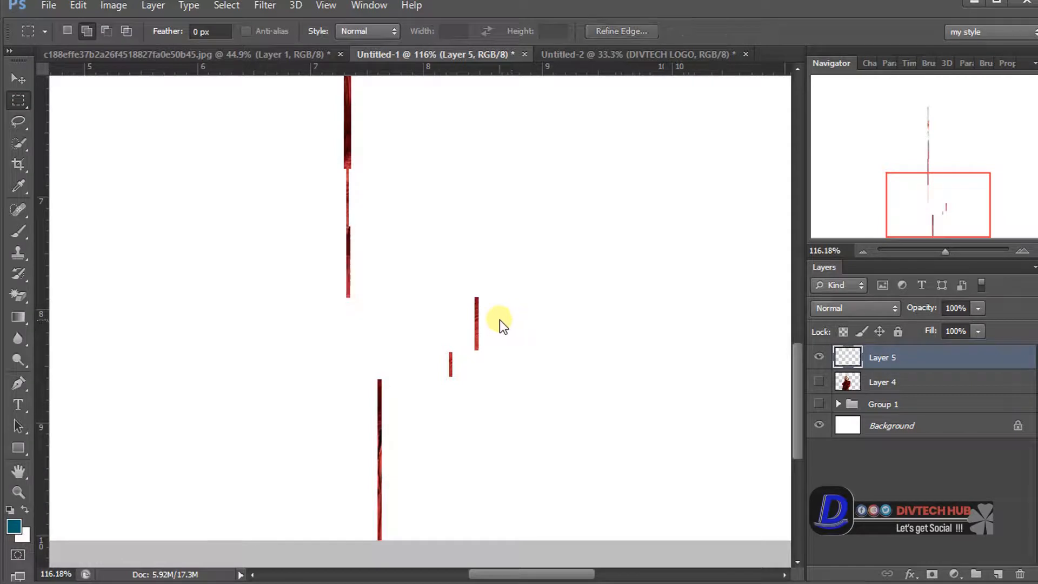
drag(465, 291, 352, 328)
click(19, 78)
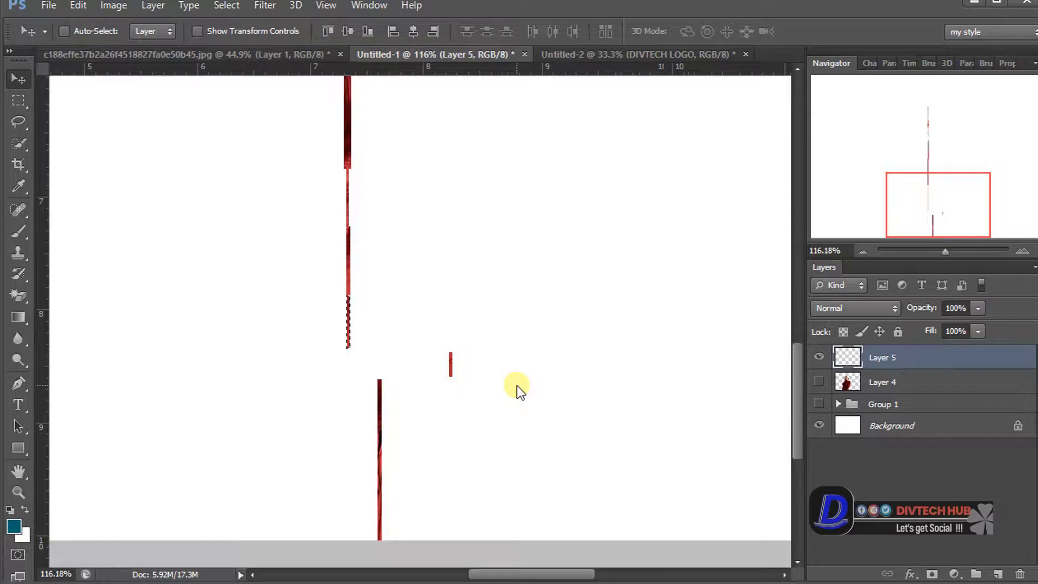
key(ctrl+d)
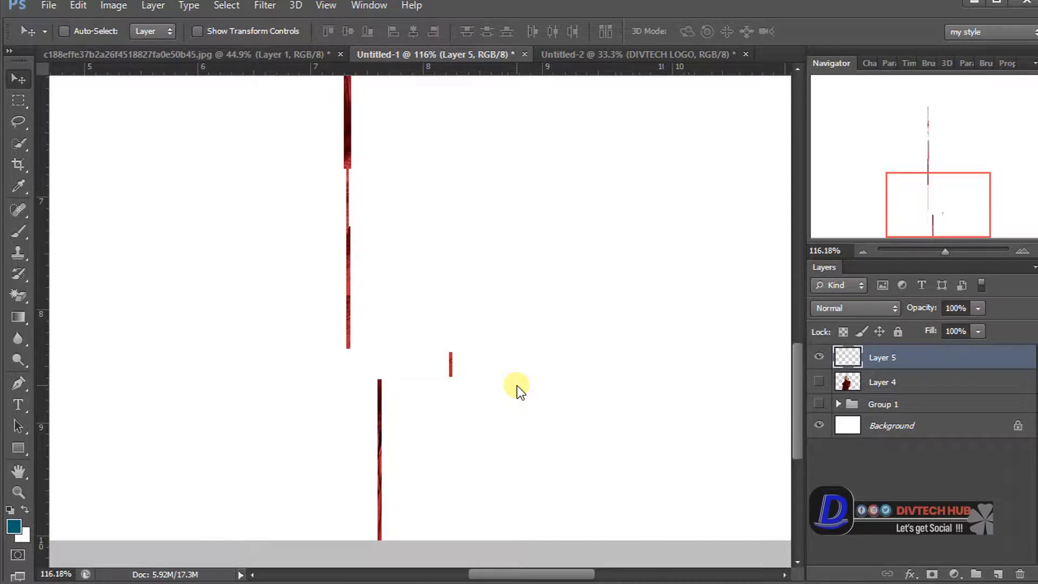
- Select the shortest red strip, the eighth, and move it directly beneath the seventh strip in the column
click(19, 99)
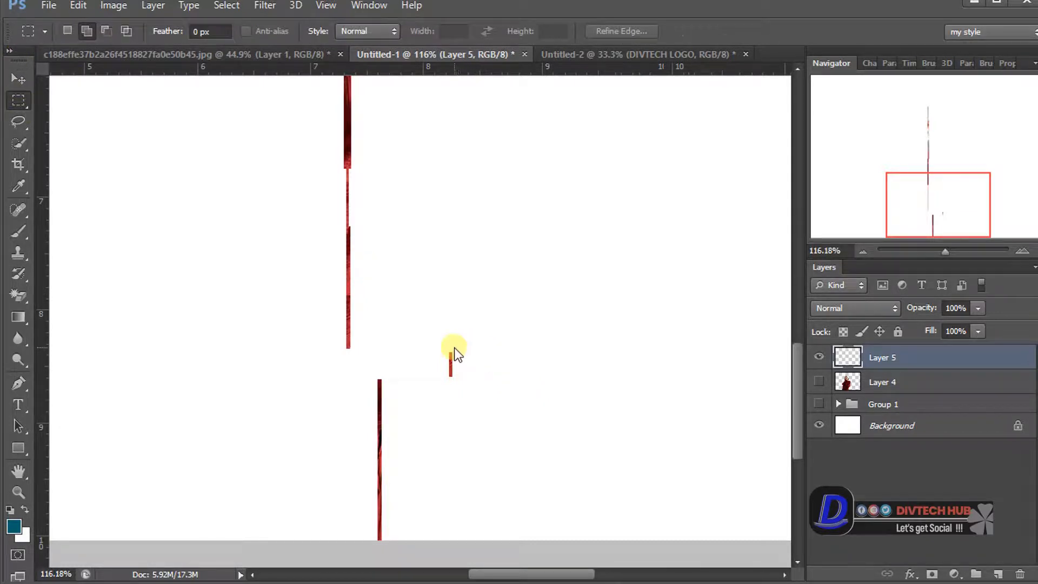
drag(444, 346, 461, 386)
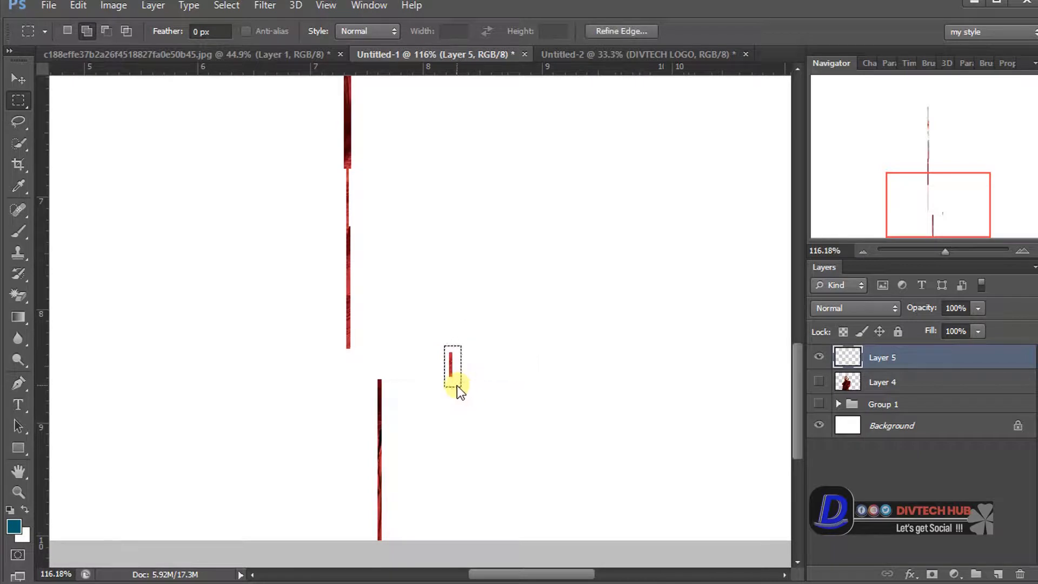
key(v)
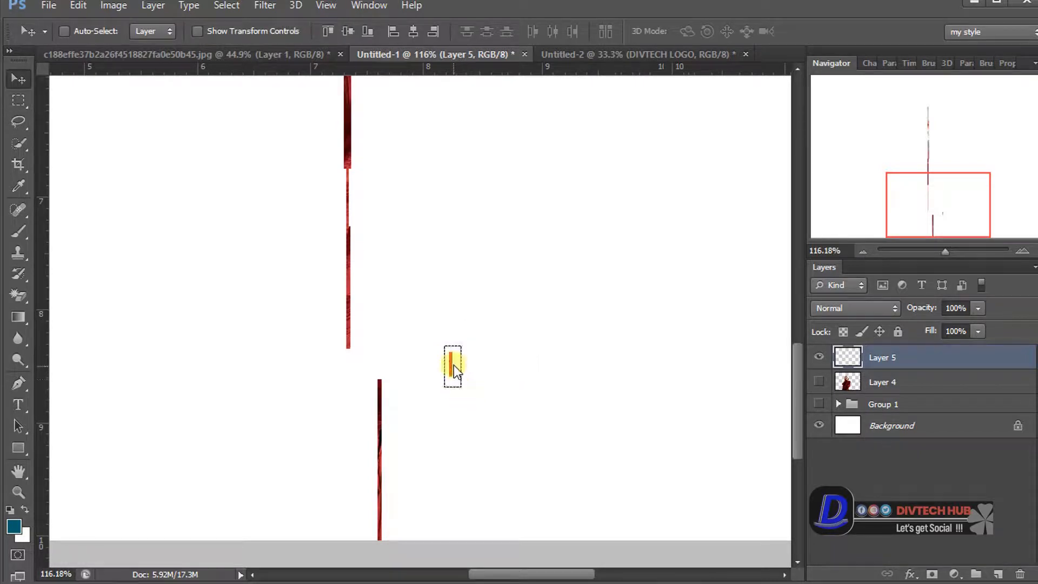
drag(453, 364, 351, 363)
- Try to move the long last strip at the canvas's lower edge toward the column, and clear the selection
click(18, 101)
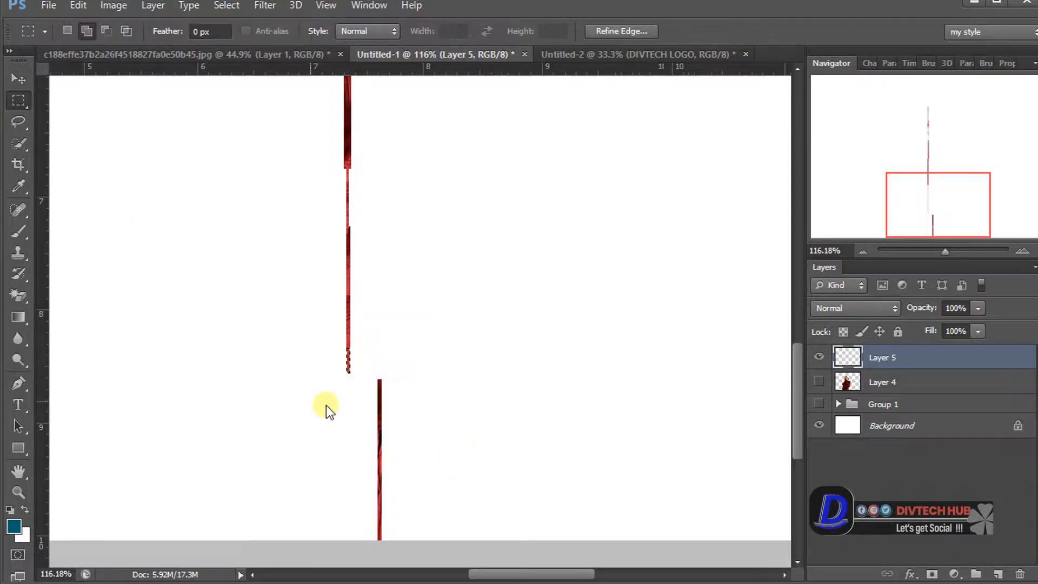
drag(365, 379, 386, 551)
click(18, 81)
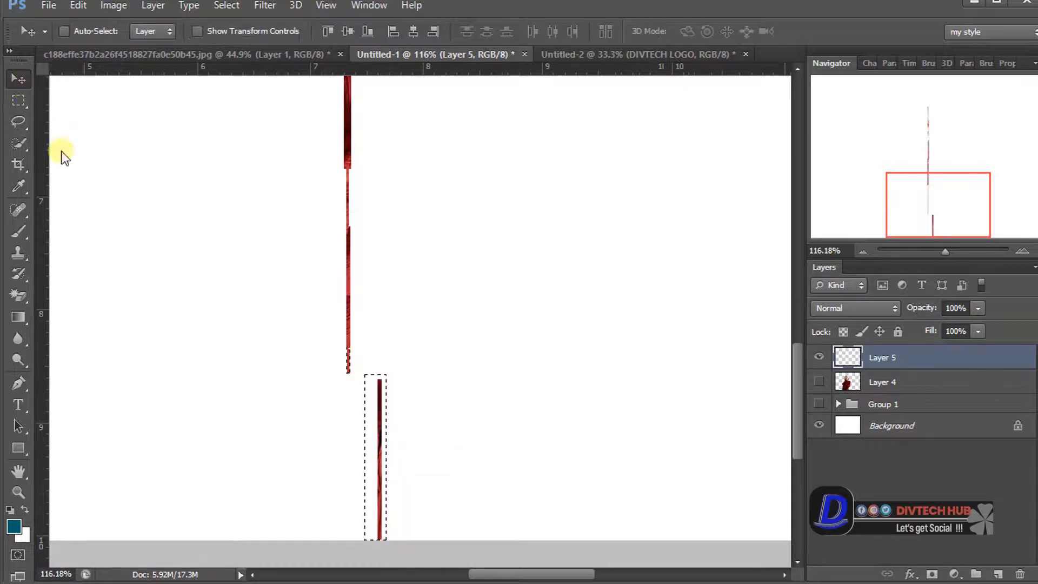
drag(392, 477, 386, 479)
key(ctrl+d)
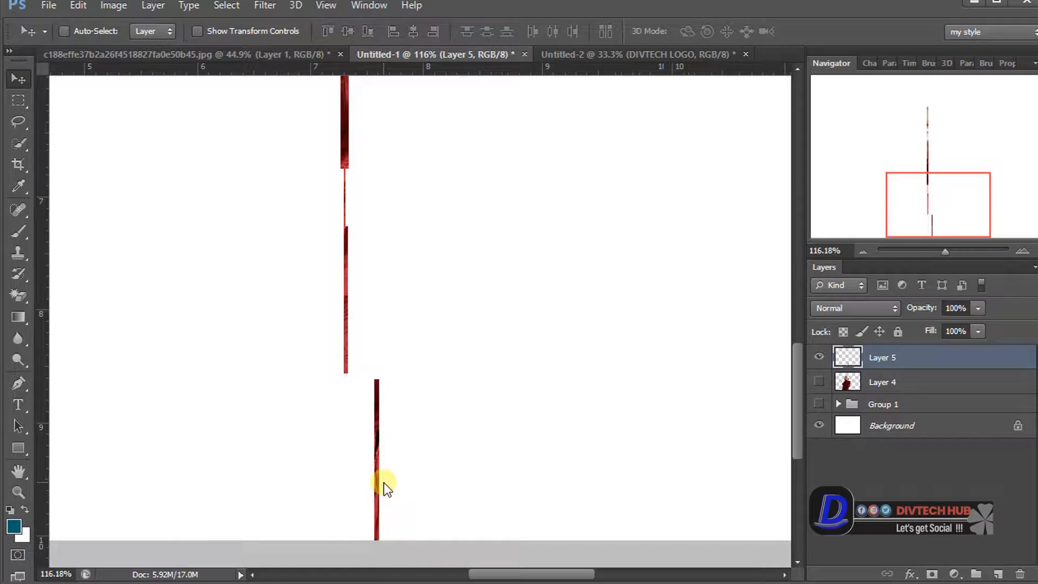
- Select the long last strip, move it directly beneath the eighth strip in the column, and clear the selection
click(13, 103)
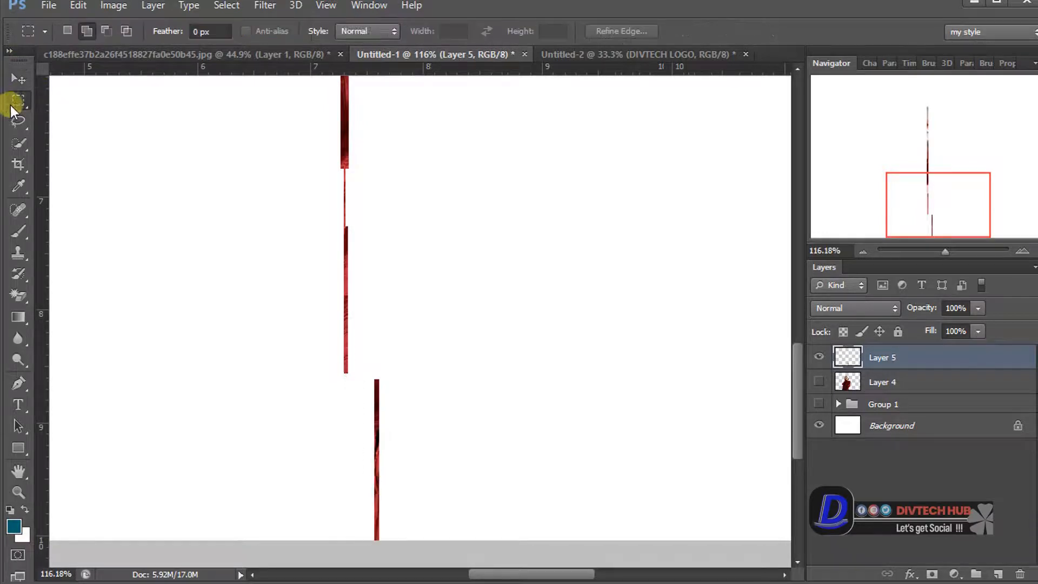
drag(371, 373, 388, 539)
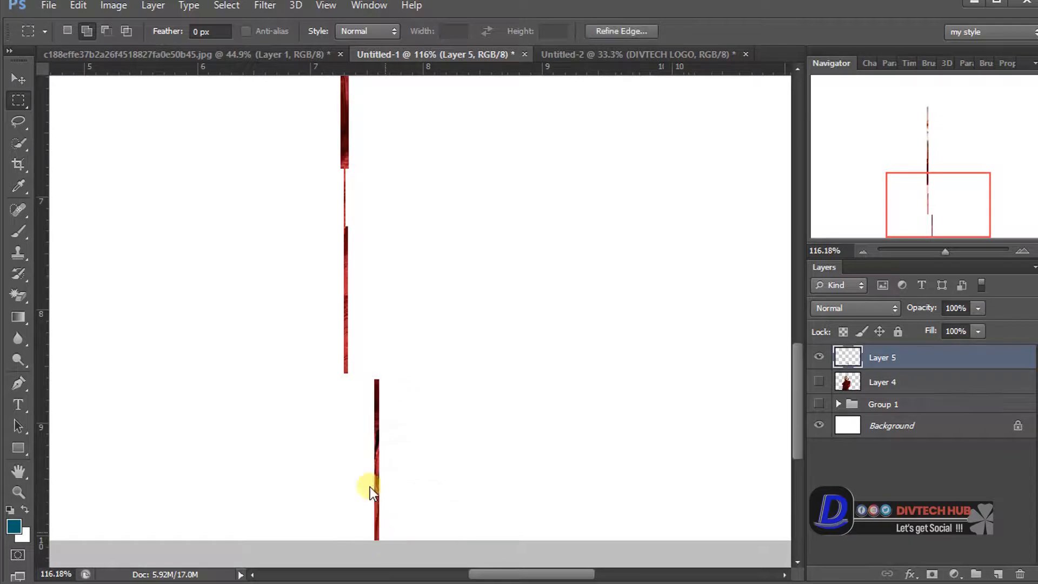
click(19, 77)
drag(371, 413, 346, 411)
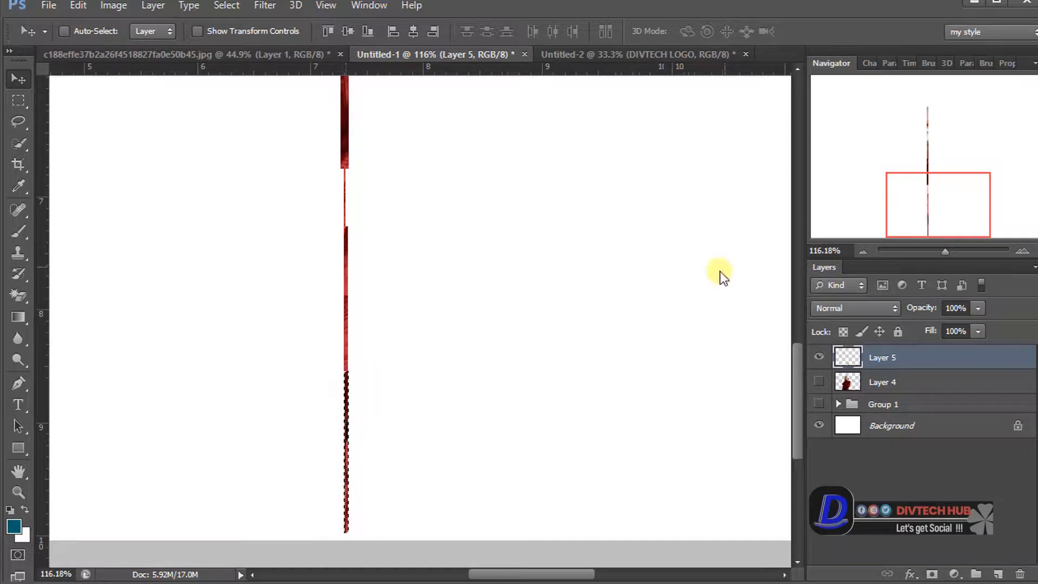
drag(940, 249, 940, 250)
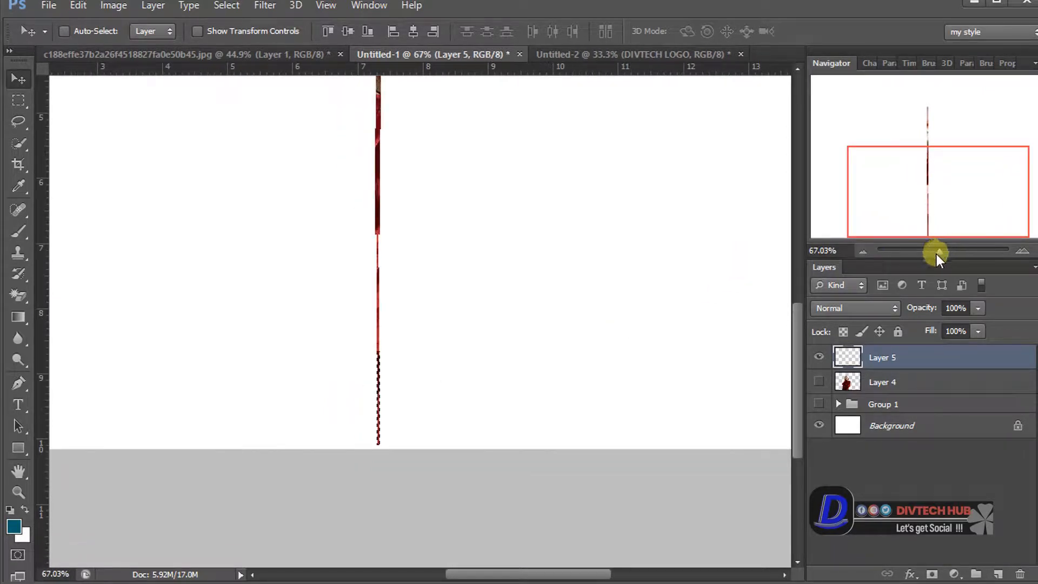
key(ctrl+d)
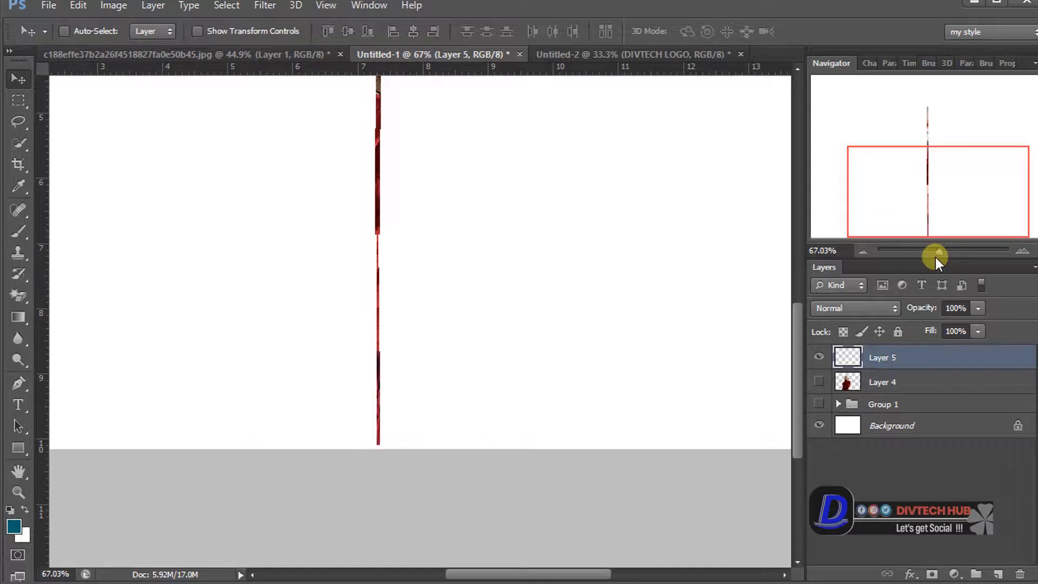
drag(940, 250, 936, 250)
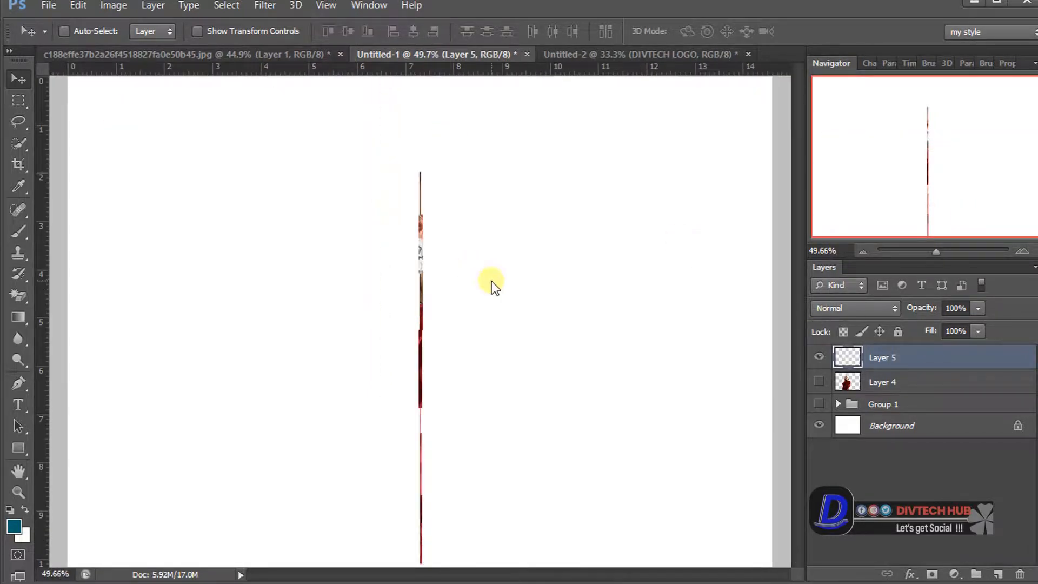
- Nudge the whole strip column down so that its lower end meets the canvas's lower edge
key(Down)
key(Down)
key(Down)
key(Down)
key(Down)
key(Down)
key(ctrl+minus)
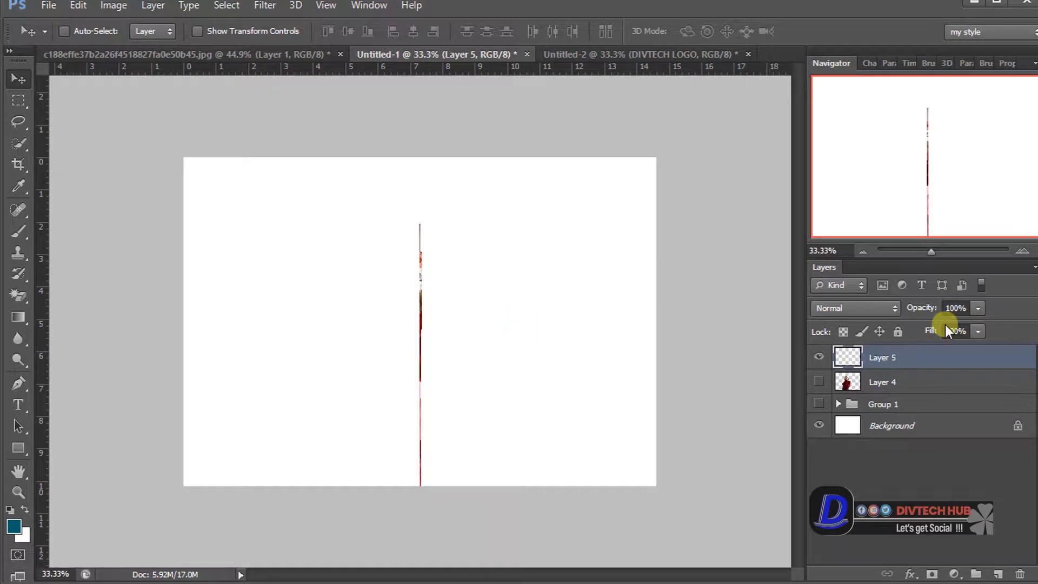
- Show the cut-out woman's Layer 4 and move the Layer 5 strip column into the empty area to the right of her
click(817, 380)
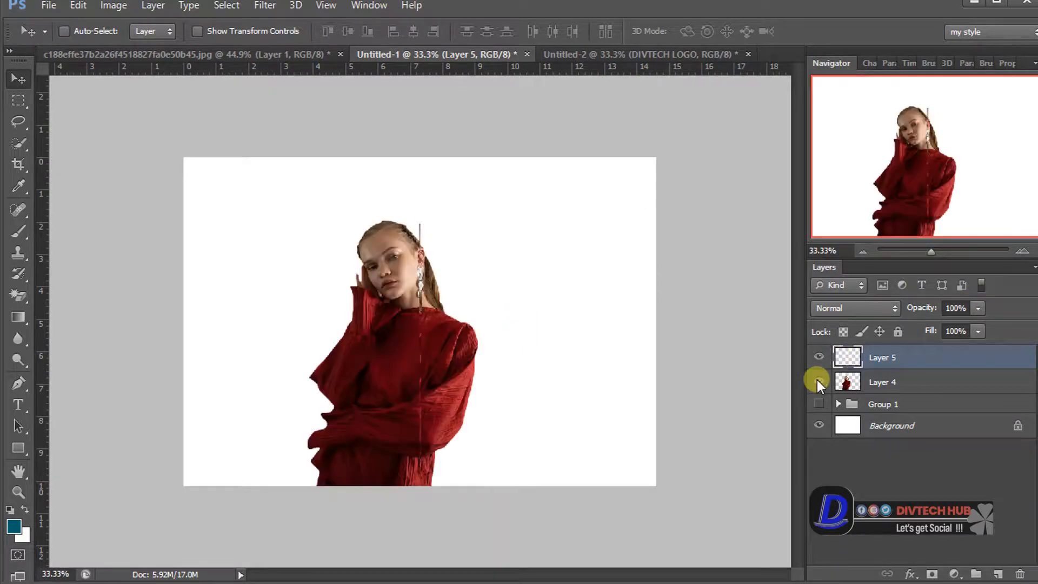
click(818, 380)
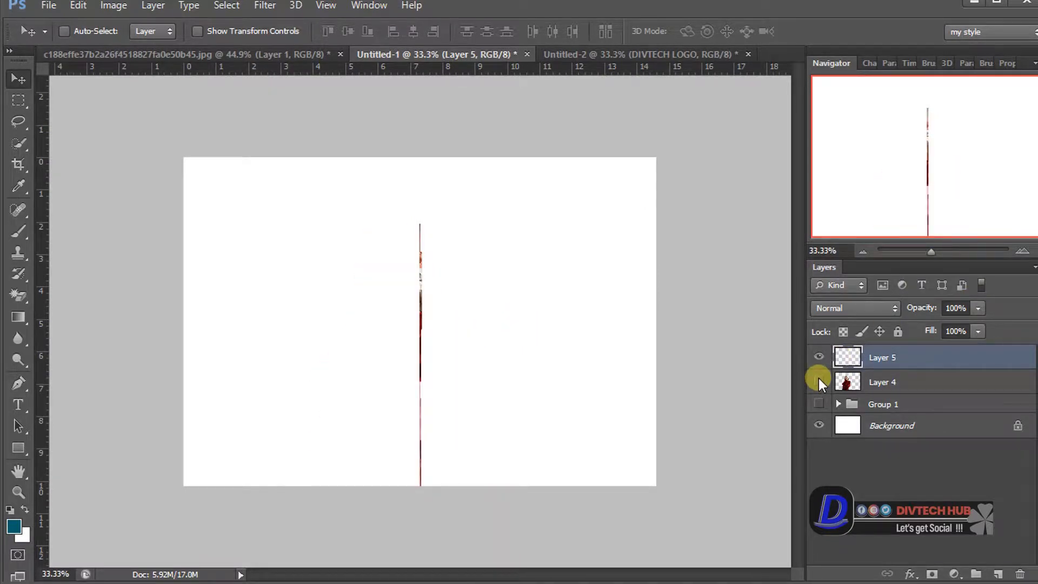
click(819, 380)
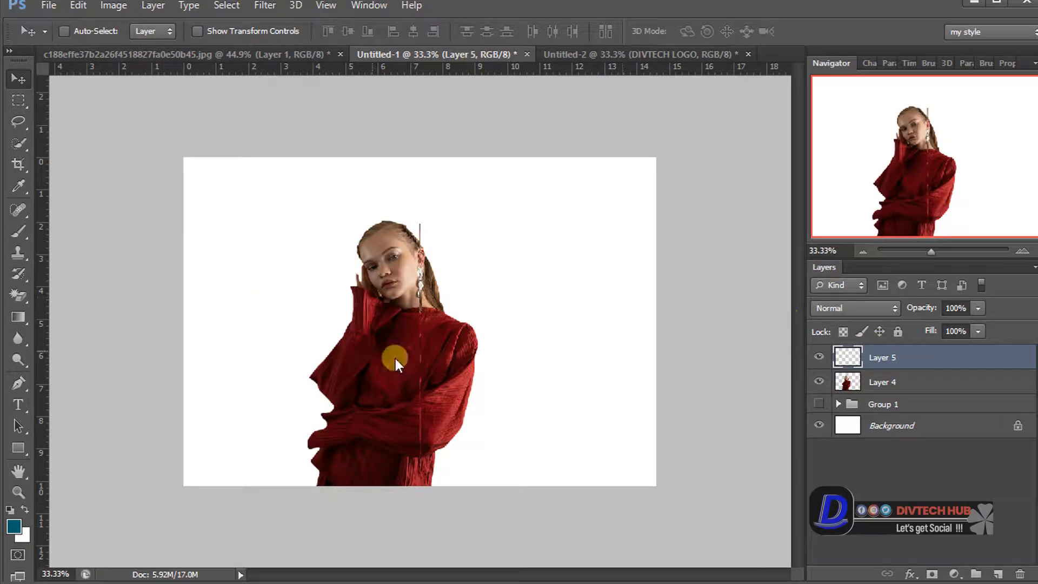
drag(414, 360, 549, 361)
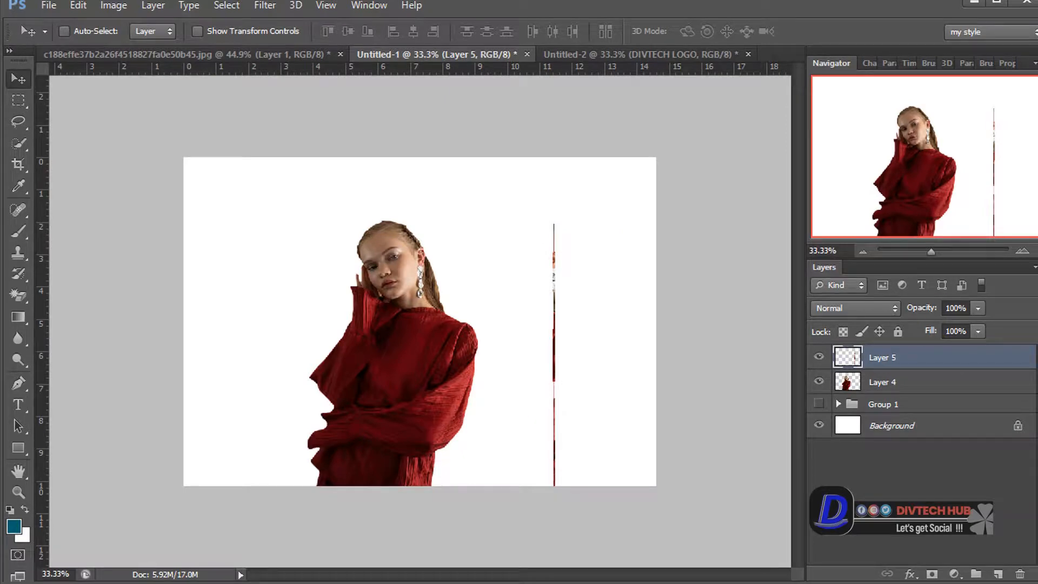
- Stretch the Layer 5 column horizontally to 7850% width and position it from the woman's shoulder to the canvas's right edge
key(ctrl+t)
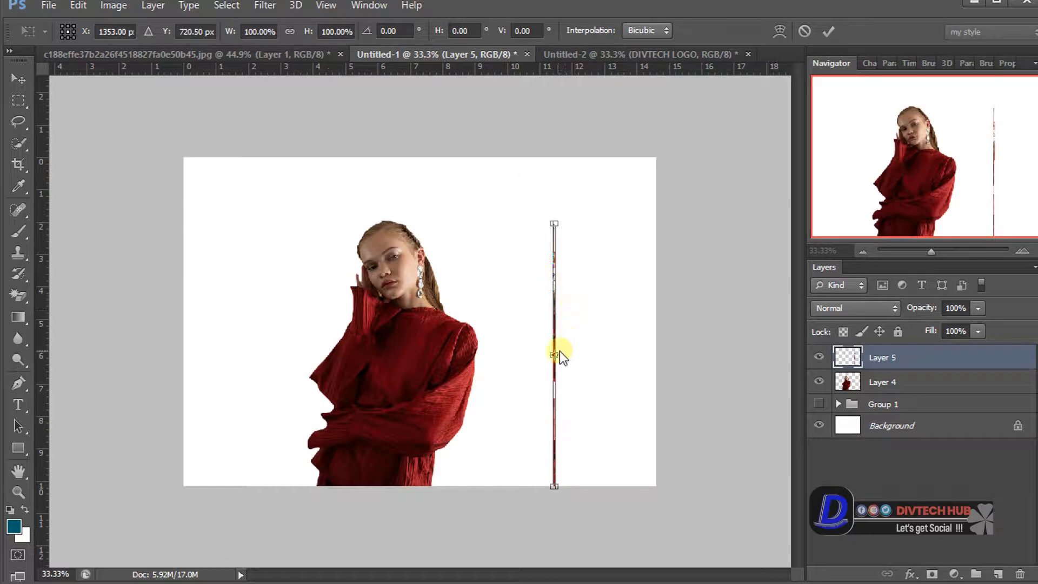
drag(559, 352, 696, 351)
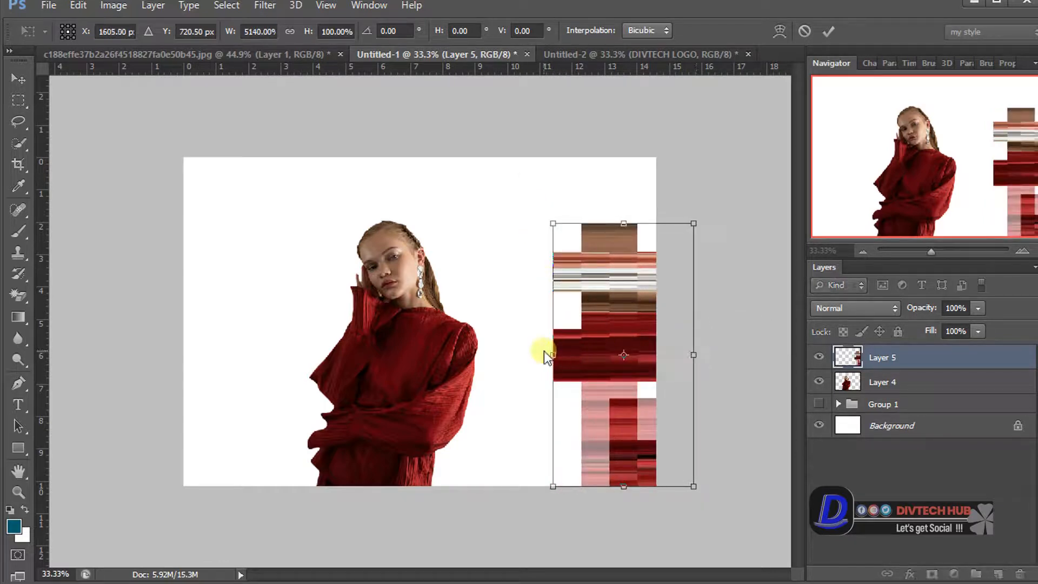
drag(552, 355, 473, 351)
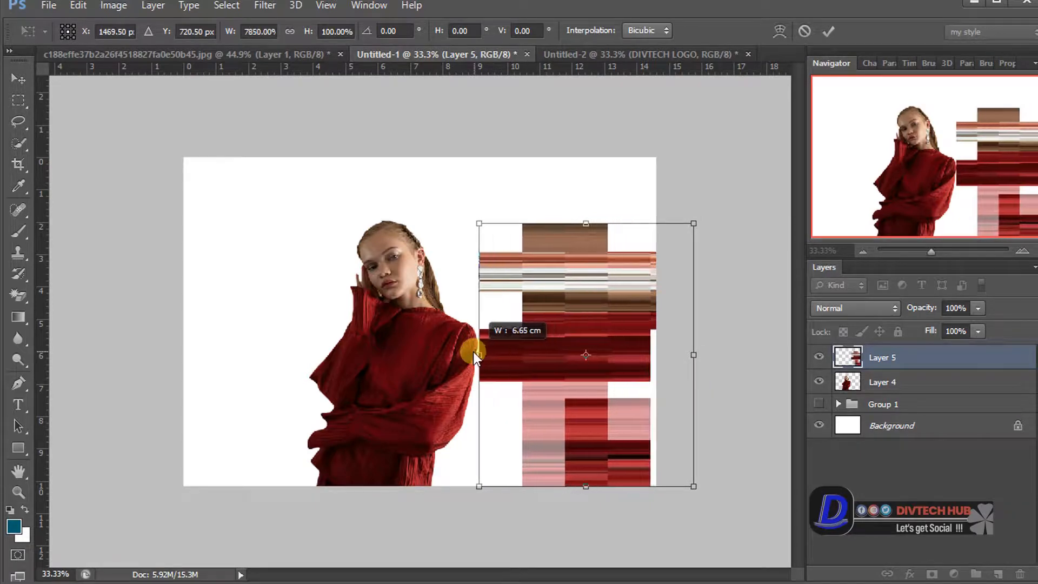
drag(567, 372, 528, 371)
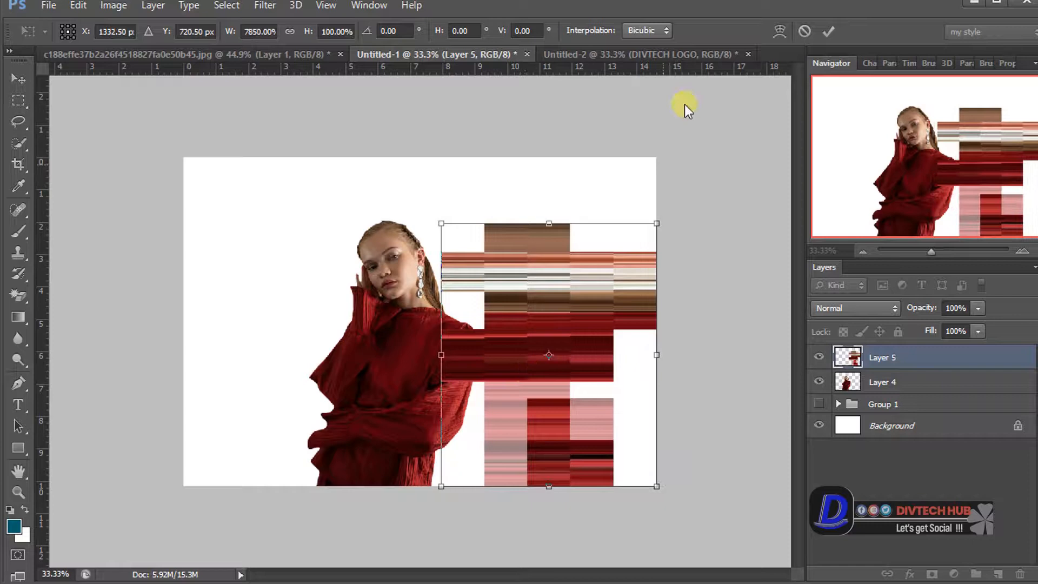
click(828, 32)
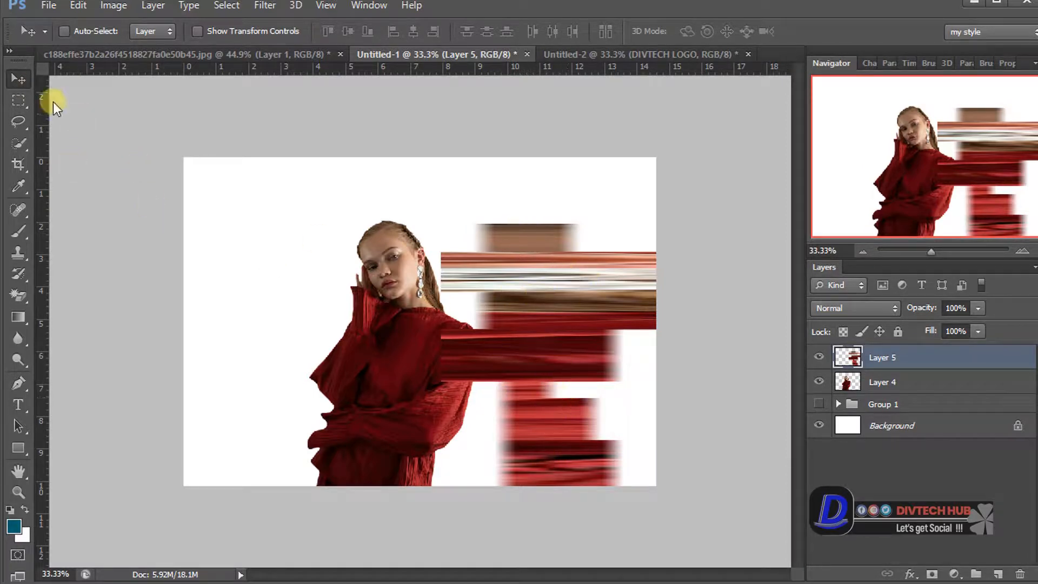
- Select a very narrow full-height slice where all the stretched bands overlap and copy it to a new layer
click(18, 98)
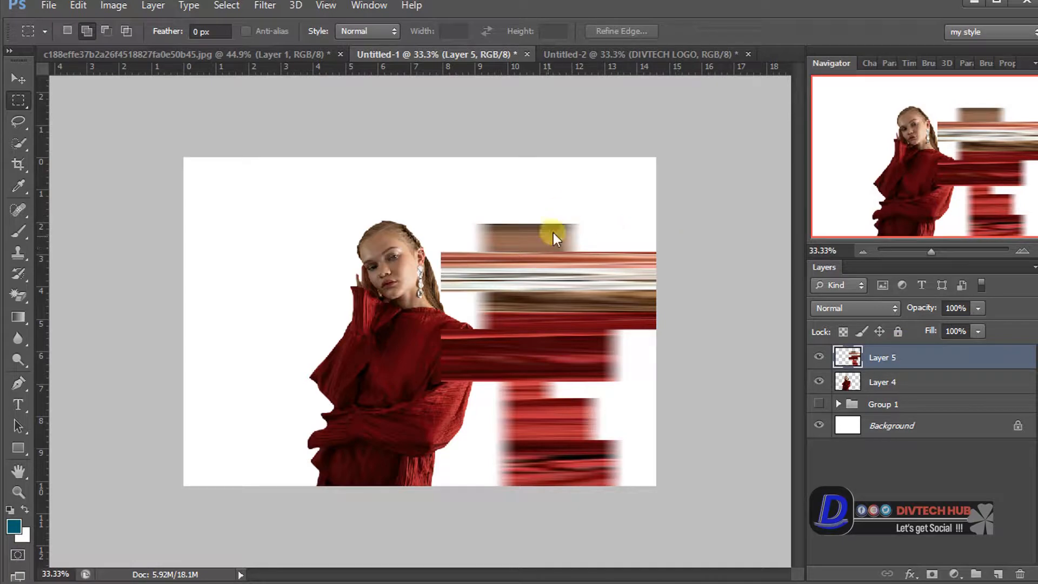
drag(533, 223, 532, 491)
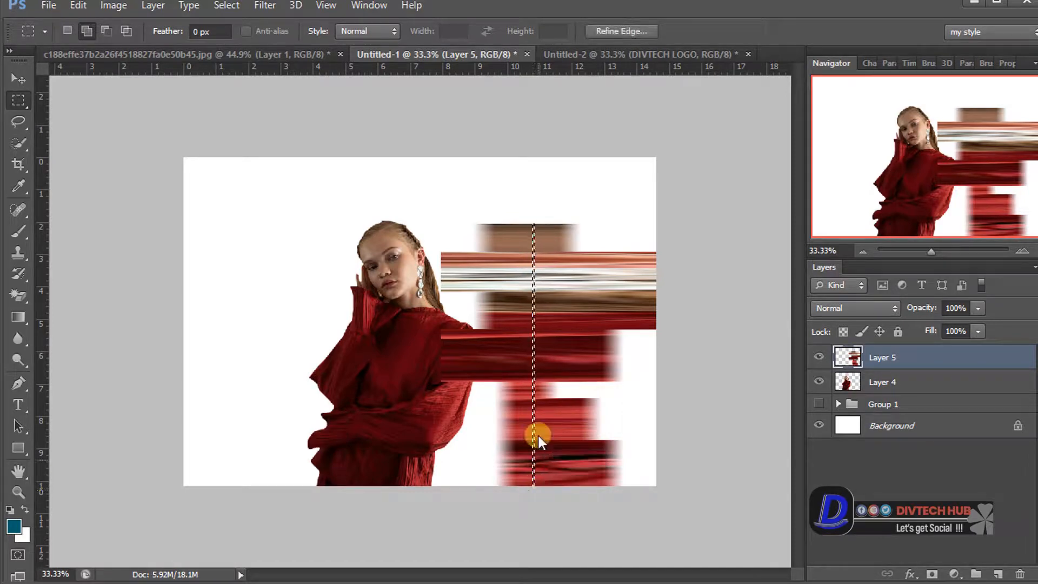
right_click(535, 269)
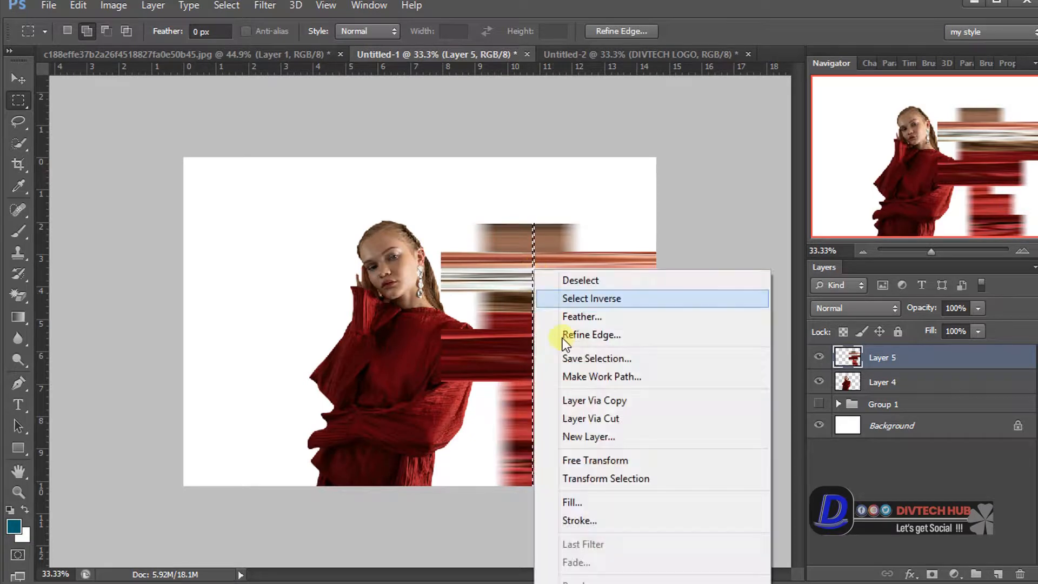
click(578, 399)
- Hide the uneven stretched bands on Layer 5 and delete that layer
click(817, 381)
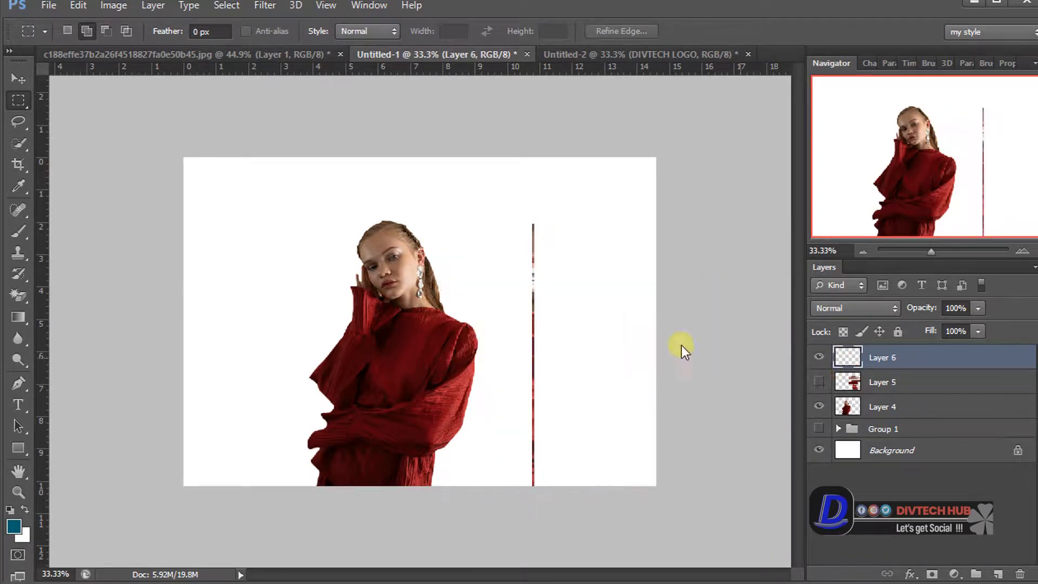
click(923, 381)
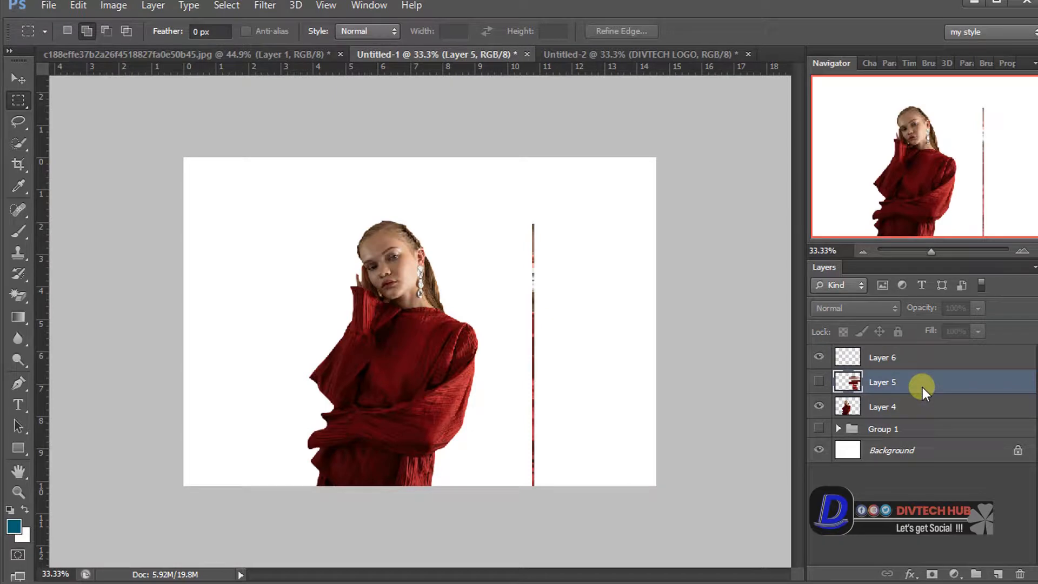
key(Delete)
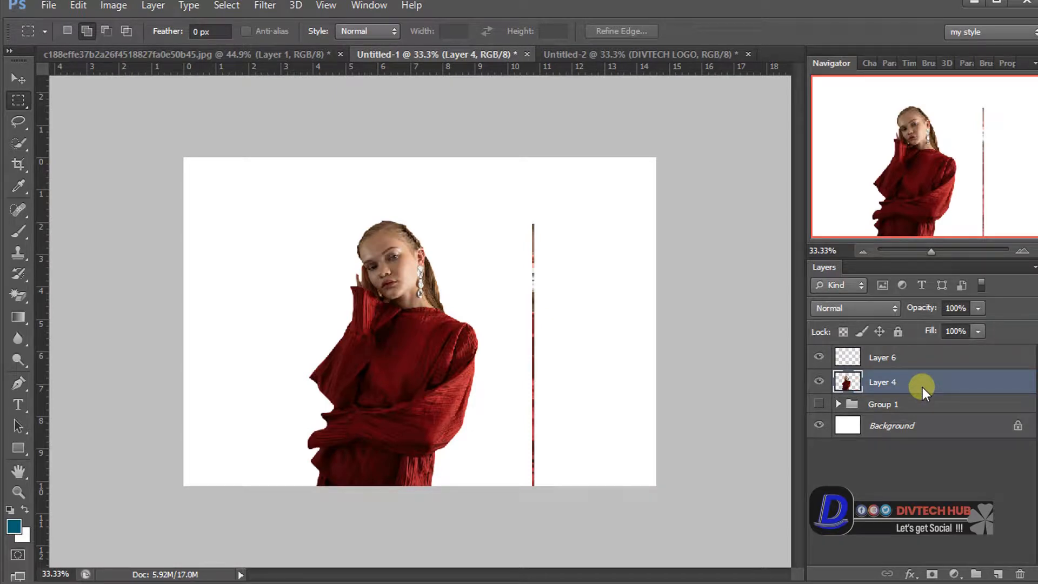
- Stretch the Layer 6 slice horizontally from the woman's face past the canvas's right edge, and place it beneath Layer 4
click(912, 357)
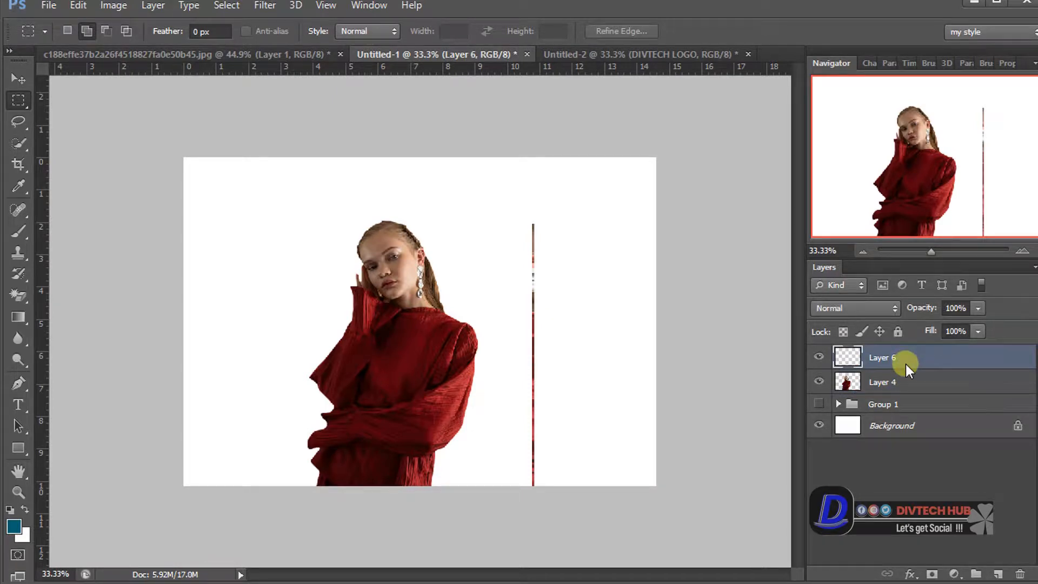
key(ctrl+t)
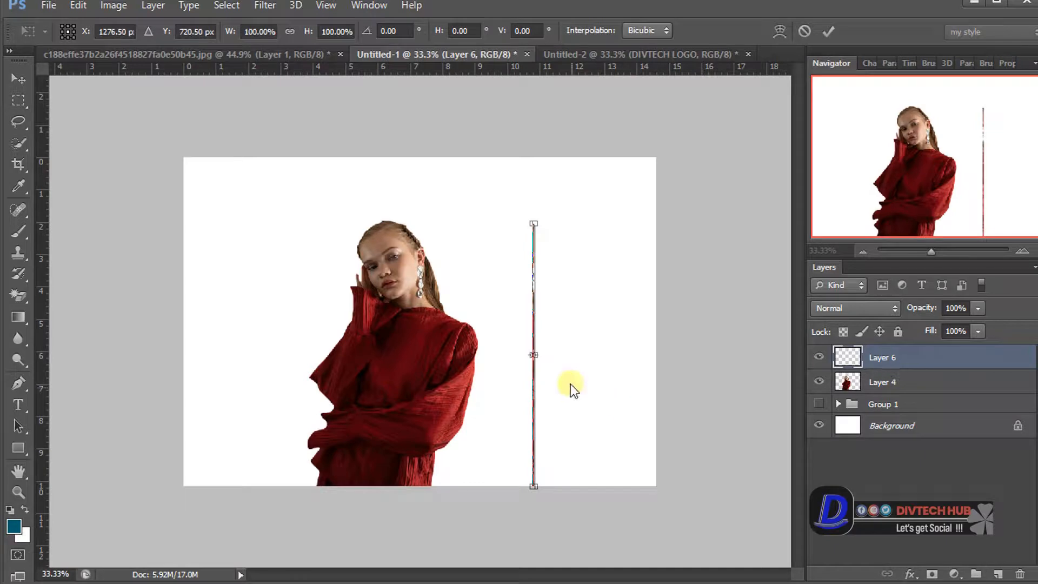
drag(528, 357, 442, 357)
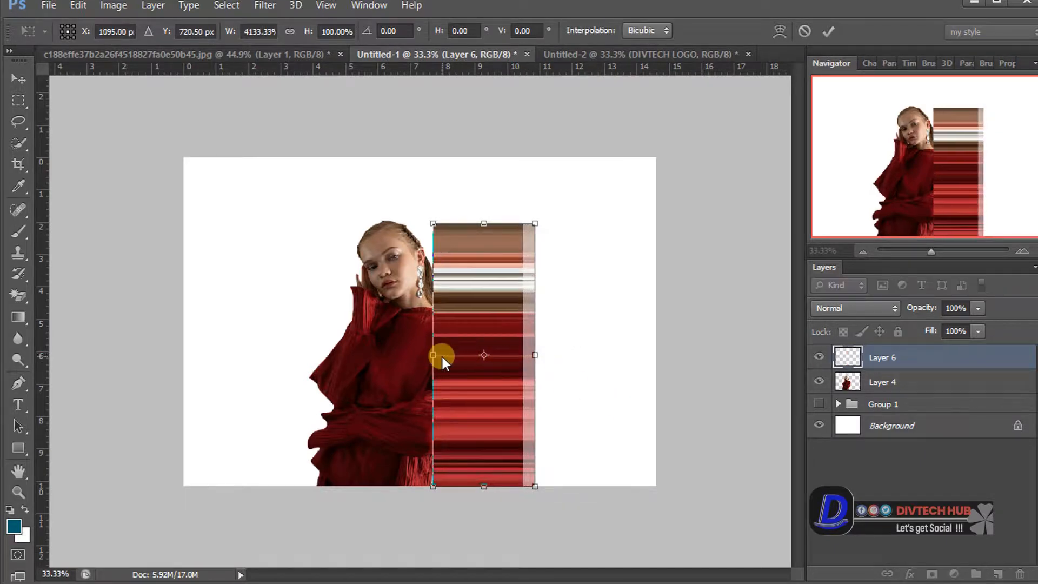
drag(534, 355, 763, 360)
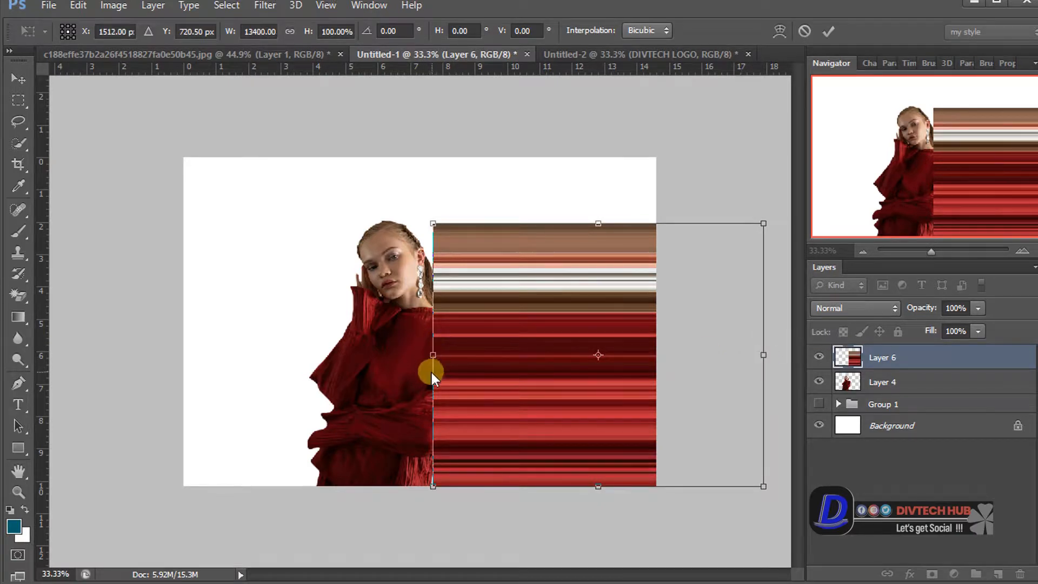
drag(435, 358, 371, 355)
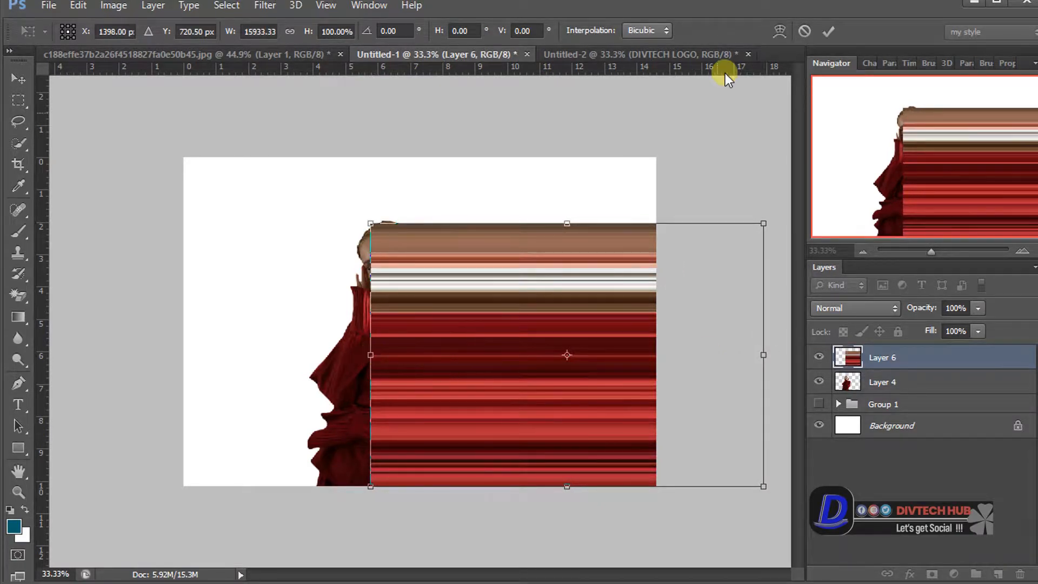
click(830, 31)
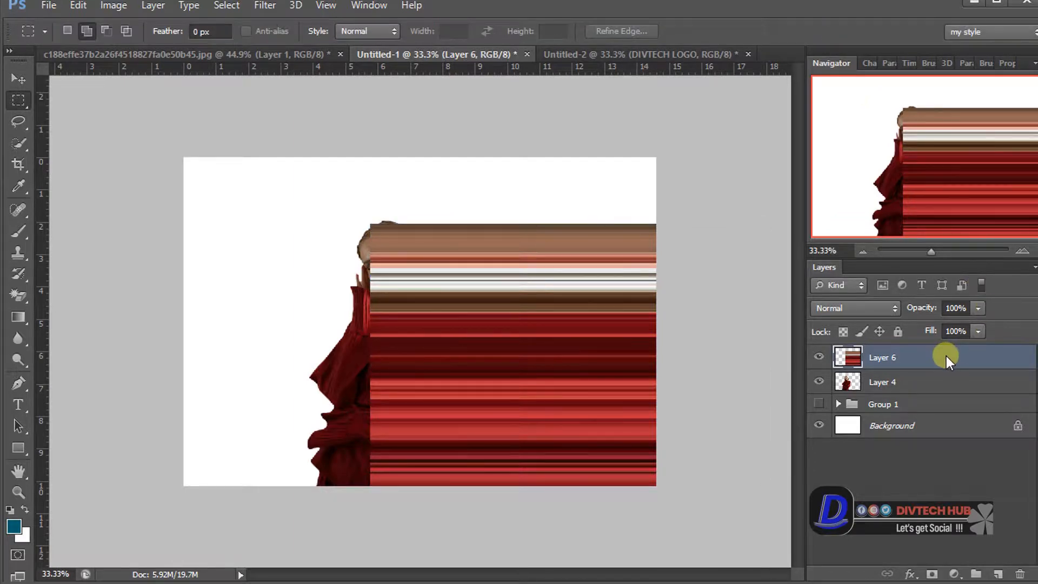
drag(946, 356, 943, 390)
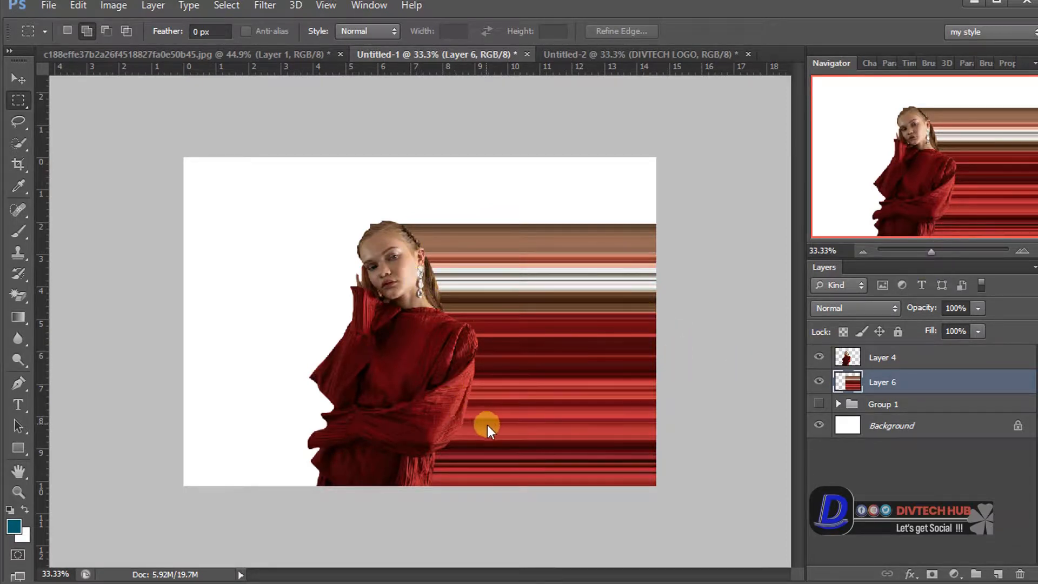
- Add a gradient fill layer directly above the Background using the yellow-to-orange gradient preset
click(904, 427)
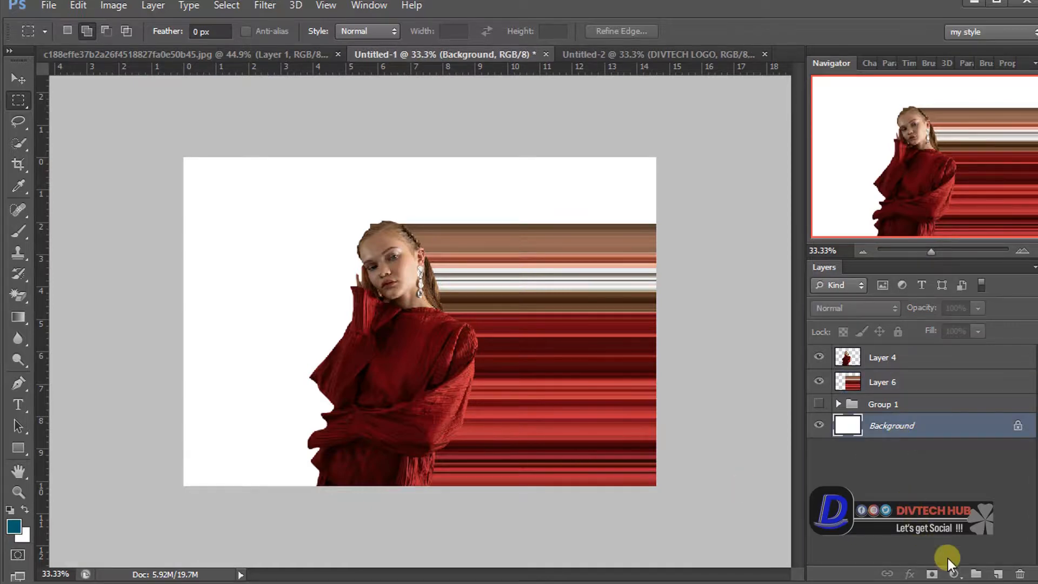
click(953, 571)
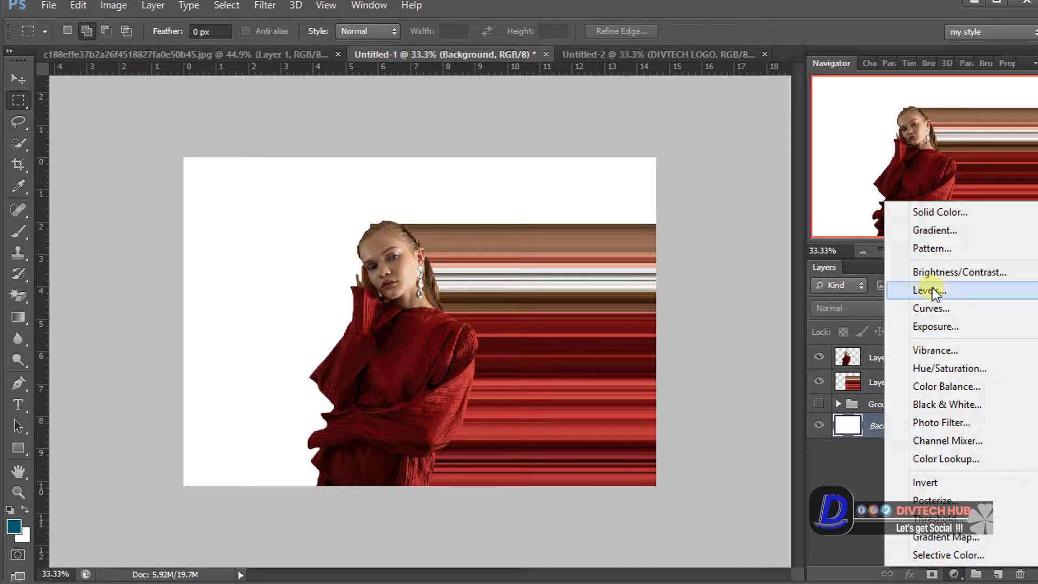
click(918, 229)
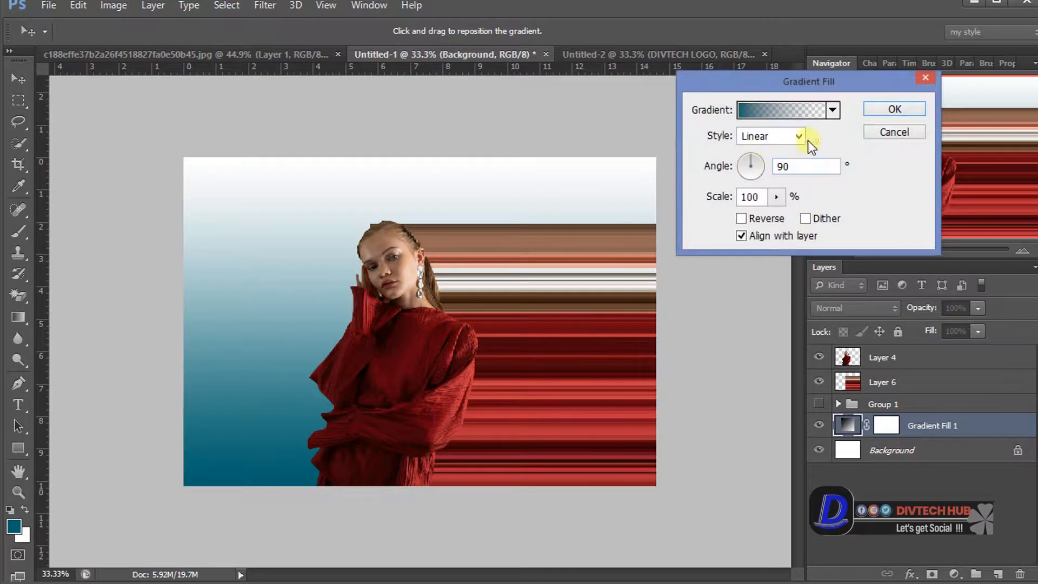
click(832, 111)
scroll(826, 208, down, 4)
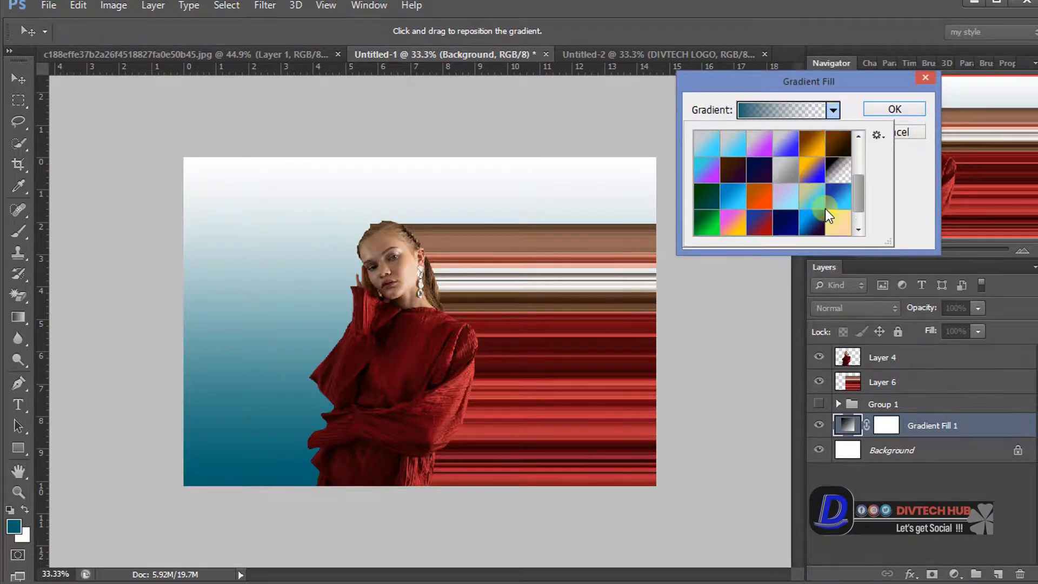
scroll(824, 208, down, 1)
click(743, 224)
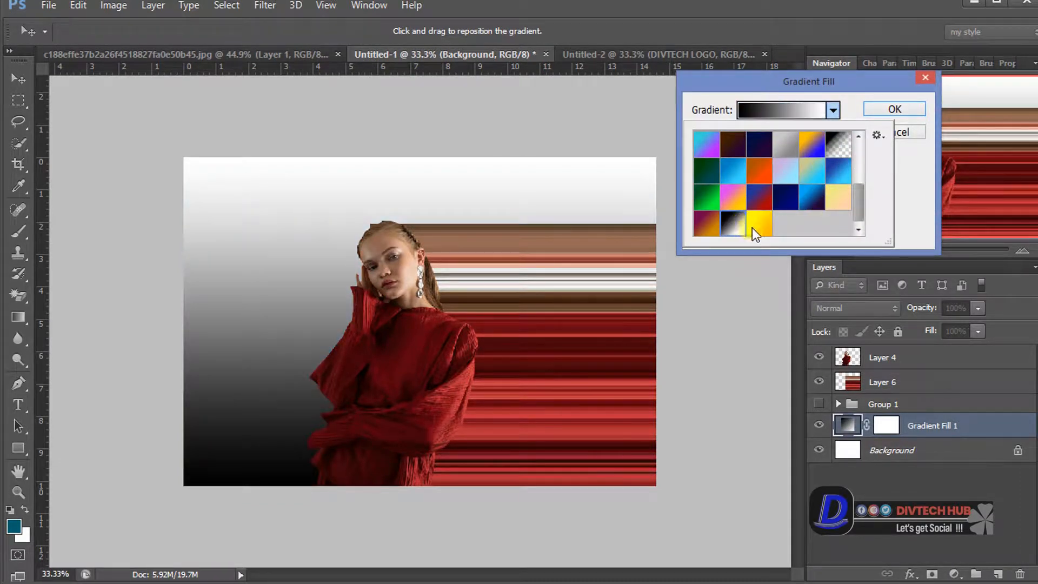
click(759, 226)
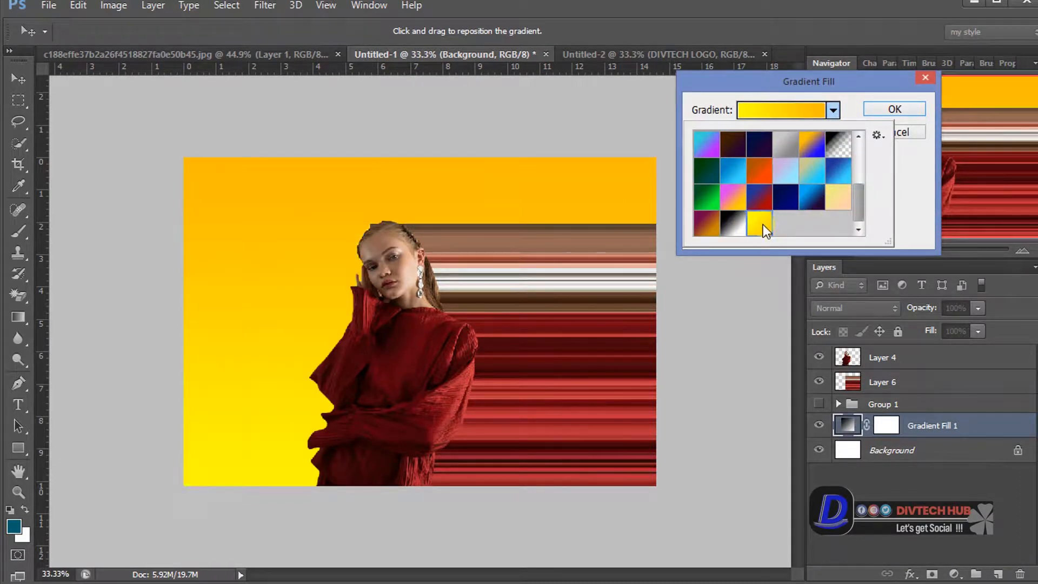
- Set the gradient fill's style to Radial and enlarge its scale slightly so the yellow glow spreads out behind the woman
click(840, 118)
click(772, 139)
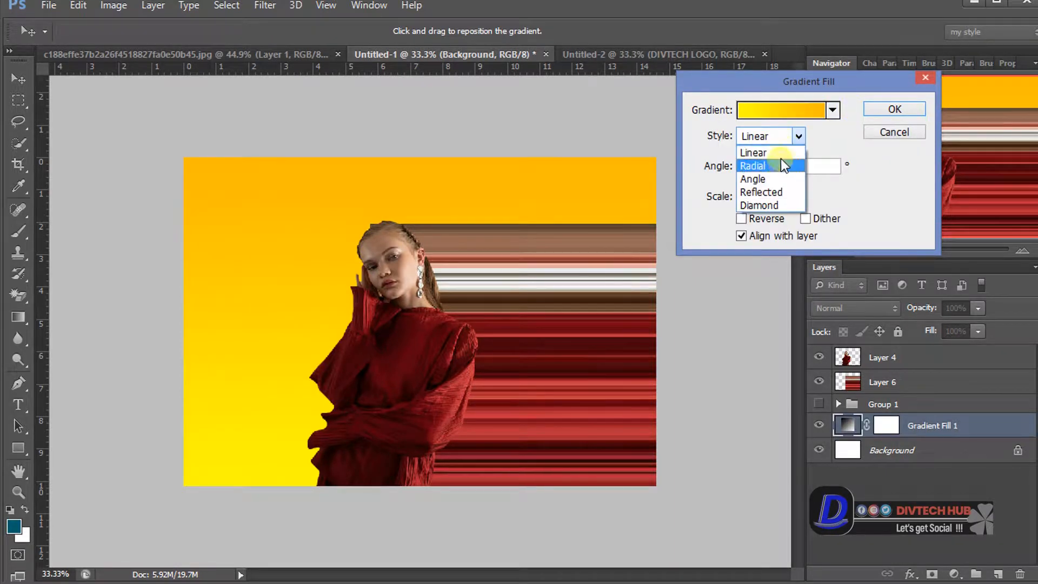
click(780, 161)
click(774, 199)
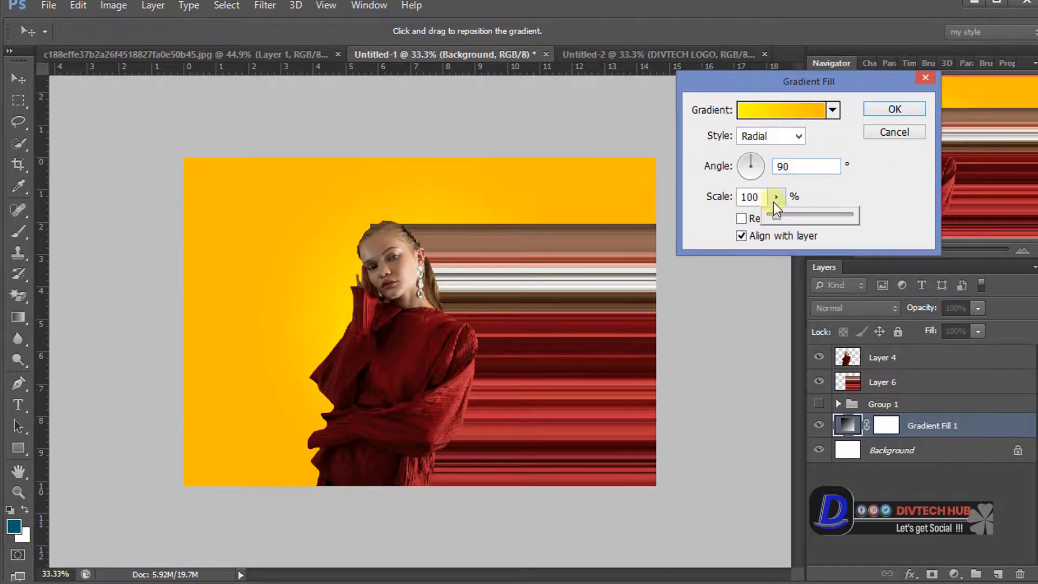
drag(778, 217, 780, 217)
click(909, 107)
click(908, 107)
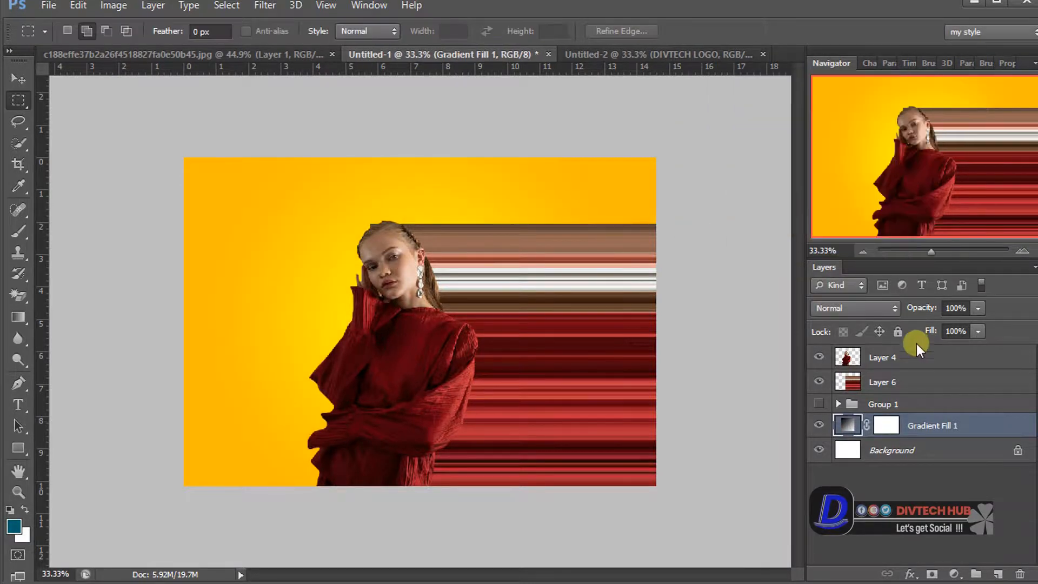
- Skew the Layer 6 stretch so its far upper corner rises beyond the canvas, and pull its upper corner at the woman's head slightly inward
click(930, 378)
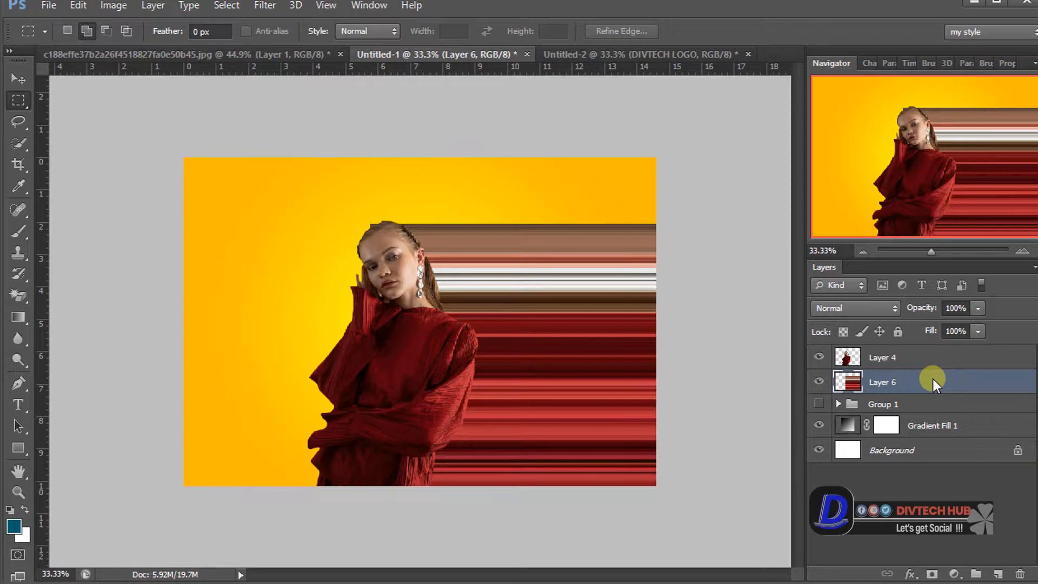
key(ctrl+t)
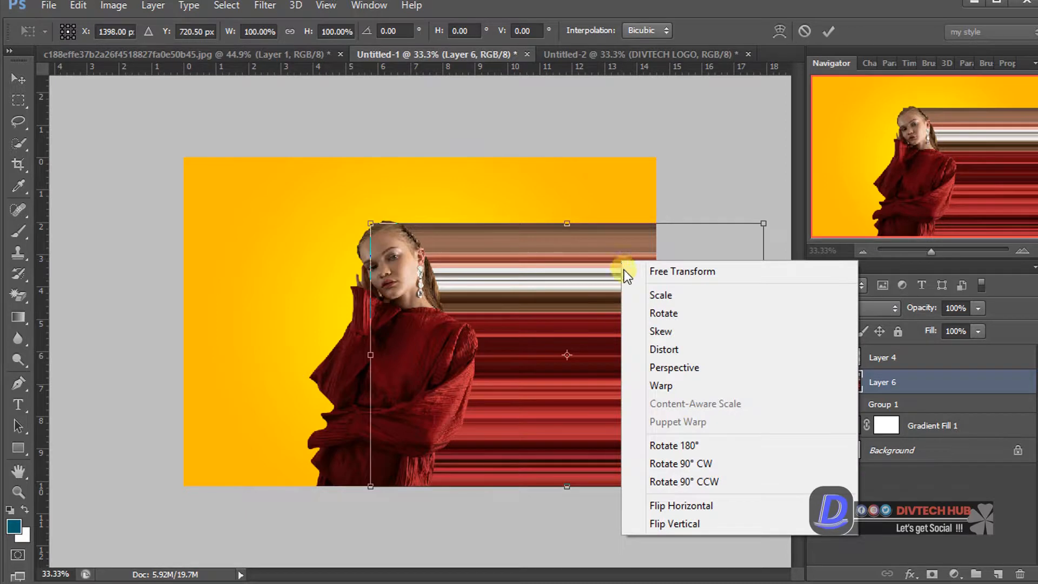
click(644, 328)
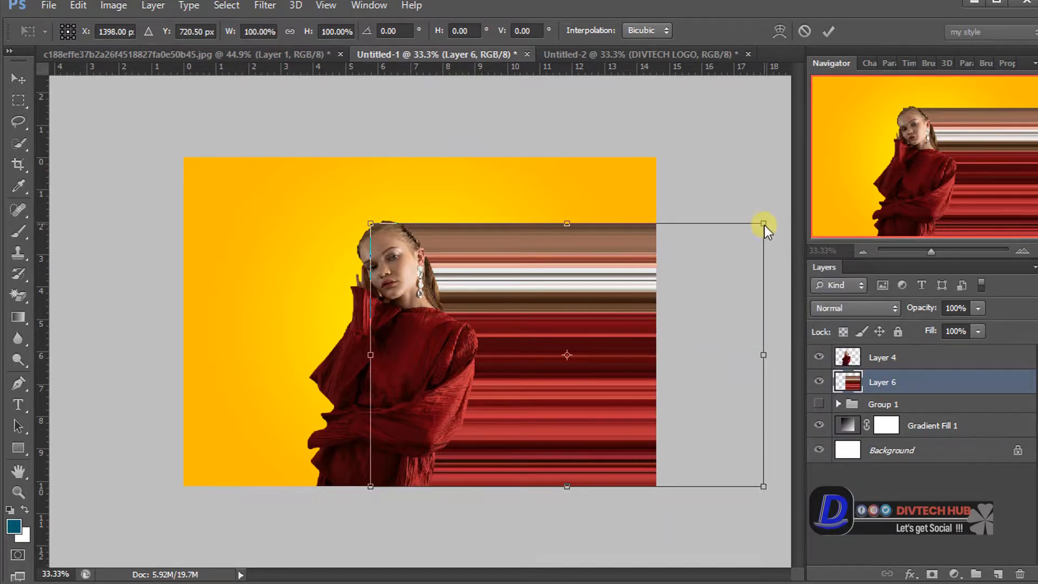
drag(765, 220, 764, 130)
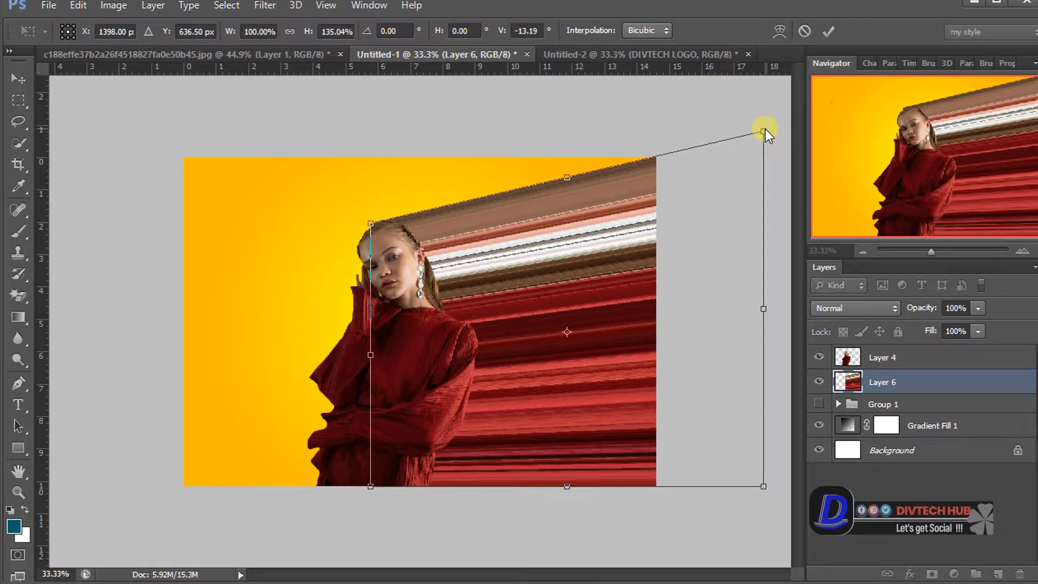
drag(369, 223, 375, 228)
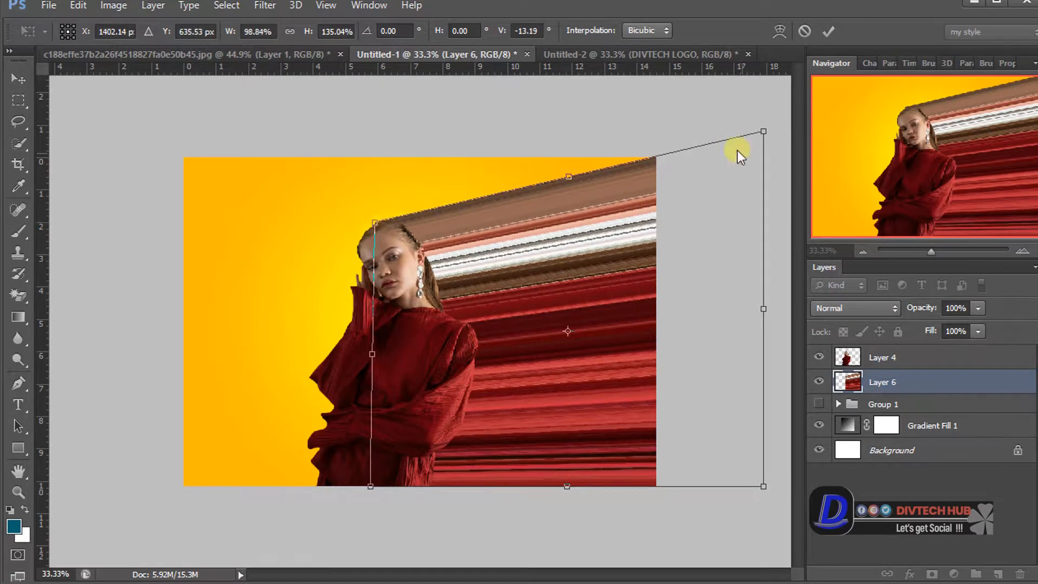
click(826, 25)
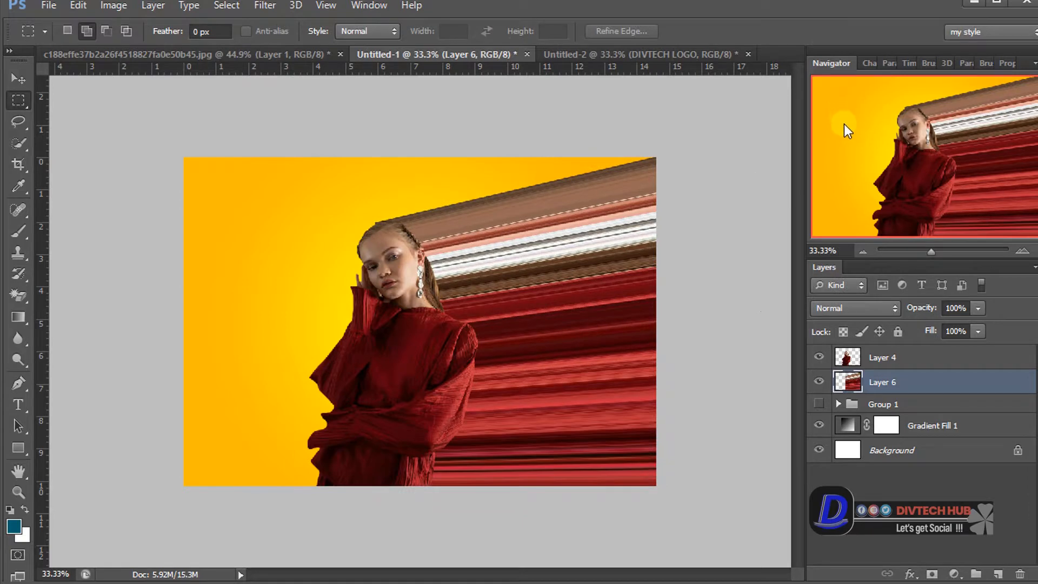
- Set the Eraser to a 50 px brush with 100% flow for cleaning up Layer 6 around the woman's head
click(950, 251)
drag(945, 233, 892, 99)
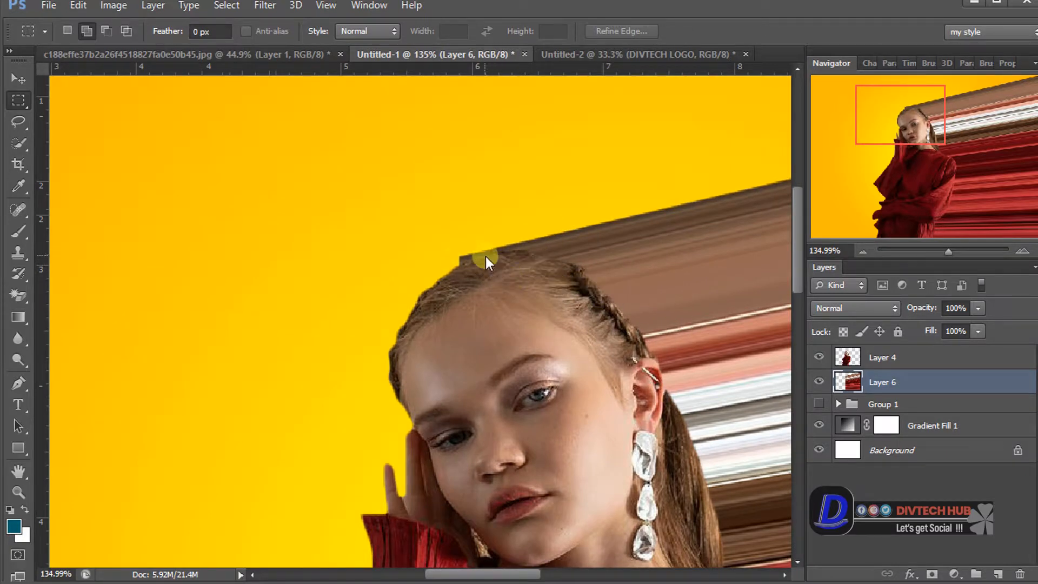
click(17, 280)
click(14, 294)
click(61, 292)
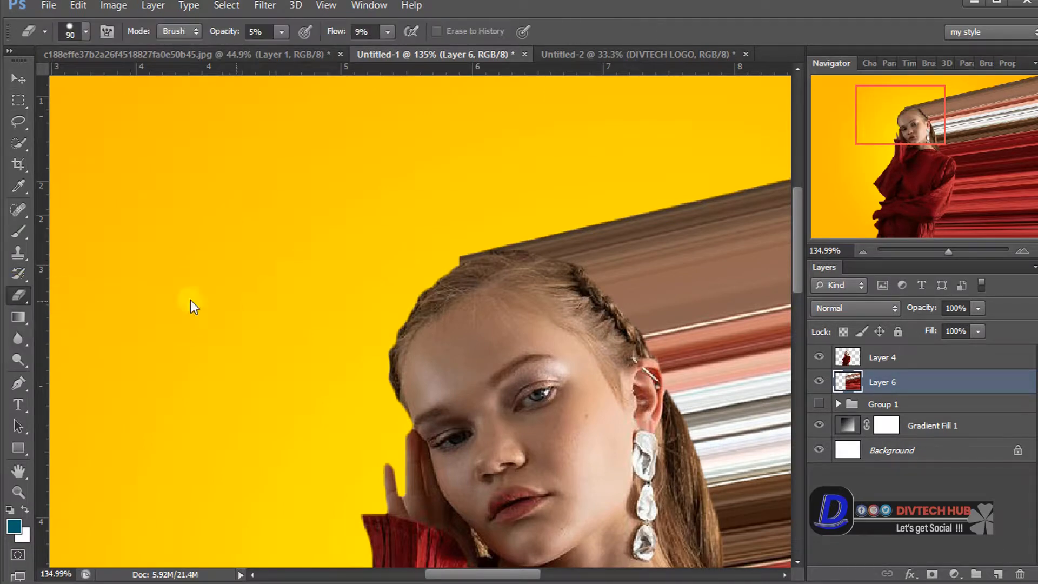
key(bracketleft)
key(bracketleft)
key(bracketleft)
right_click(379, 271)
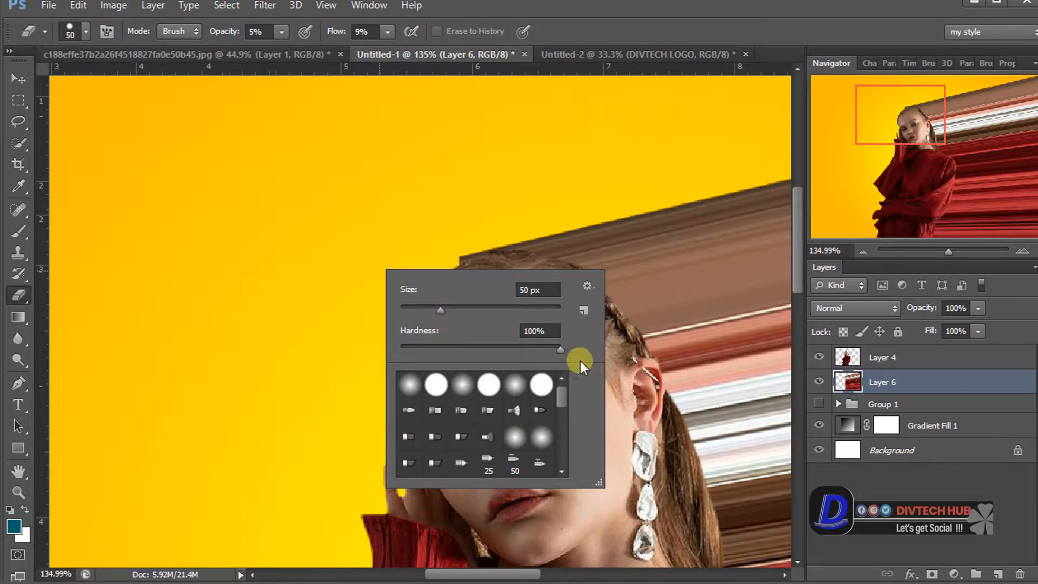
drag(335, 33, 357, 32)
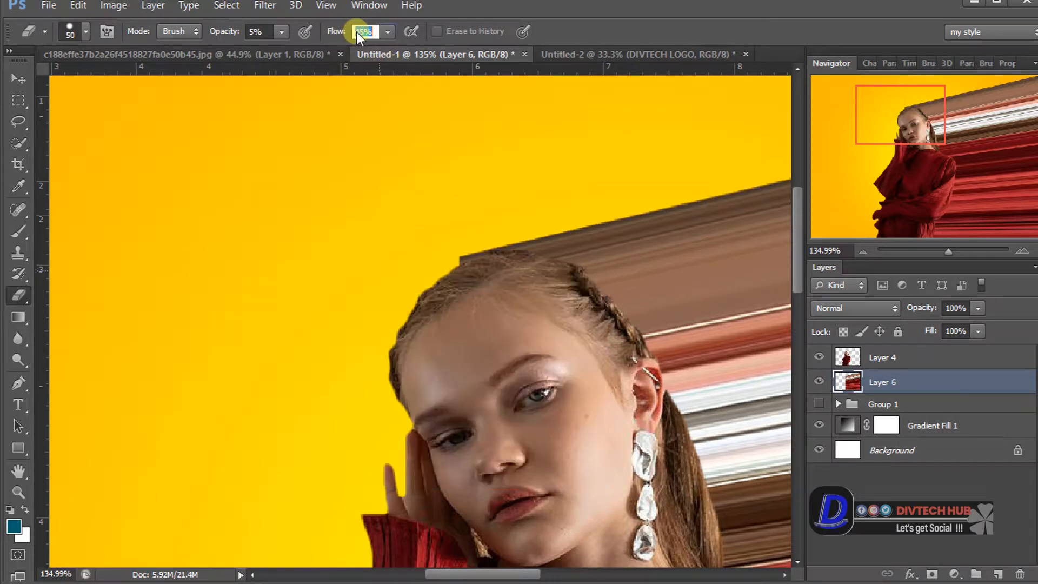
key(Return)
- Set the Eraser's opacity to 100% and erase the corner of the Layer 6 stretch protruding above the woman's hair
right_click(268, 174)
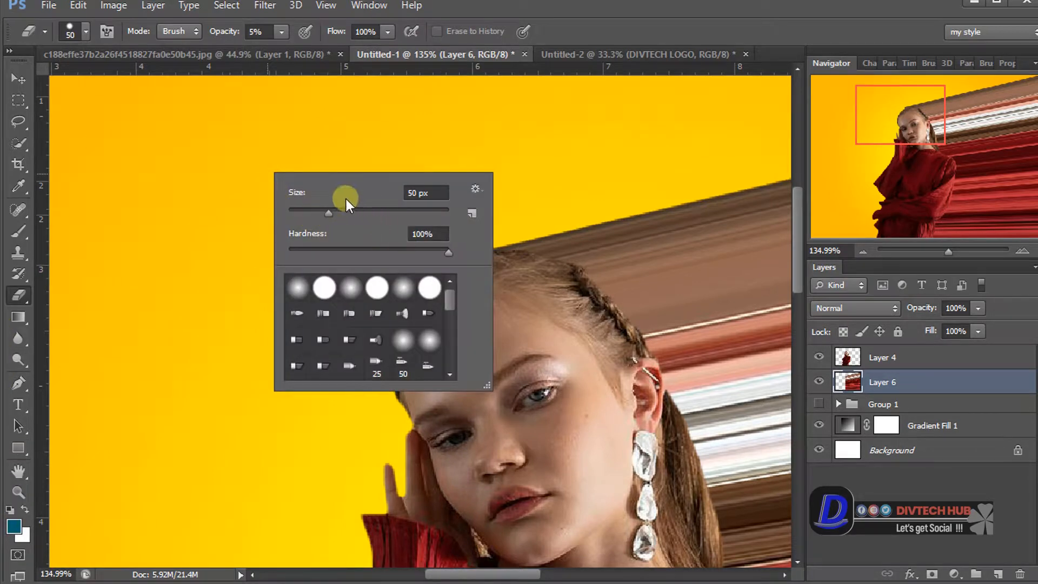
drag(219, 33, 338, 45)
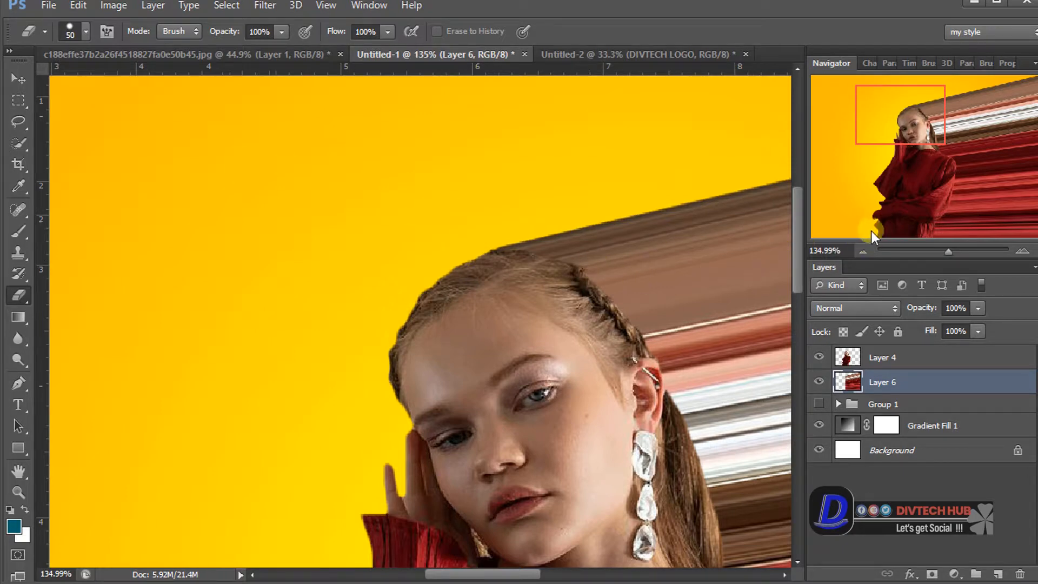
drag(957, 243, 931, 254)
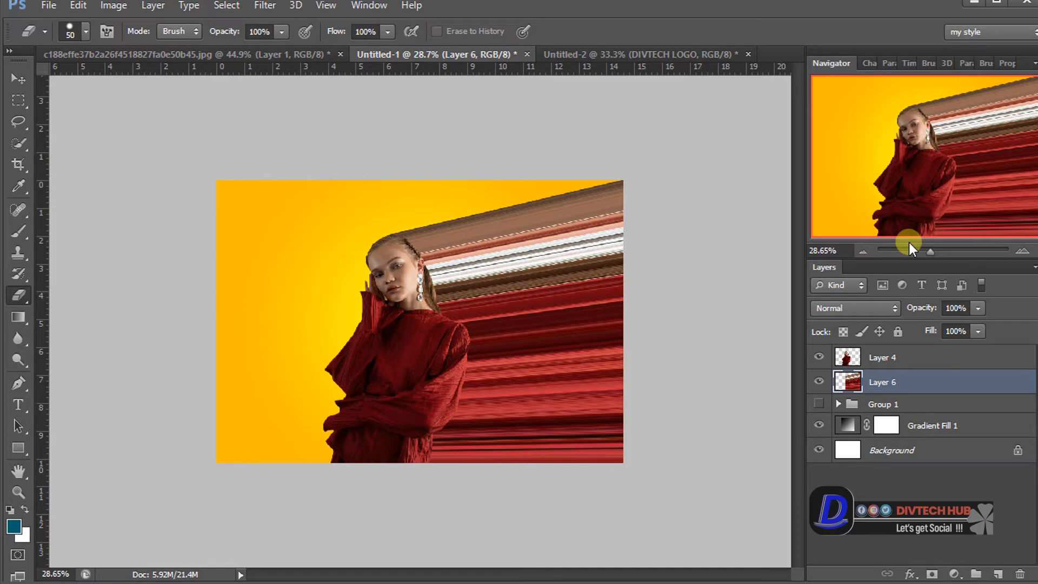
- Make Group 1 visible and put Layer 4 and Layer 6 together in a new group
click(820, 404)
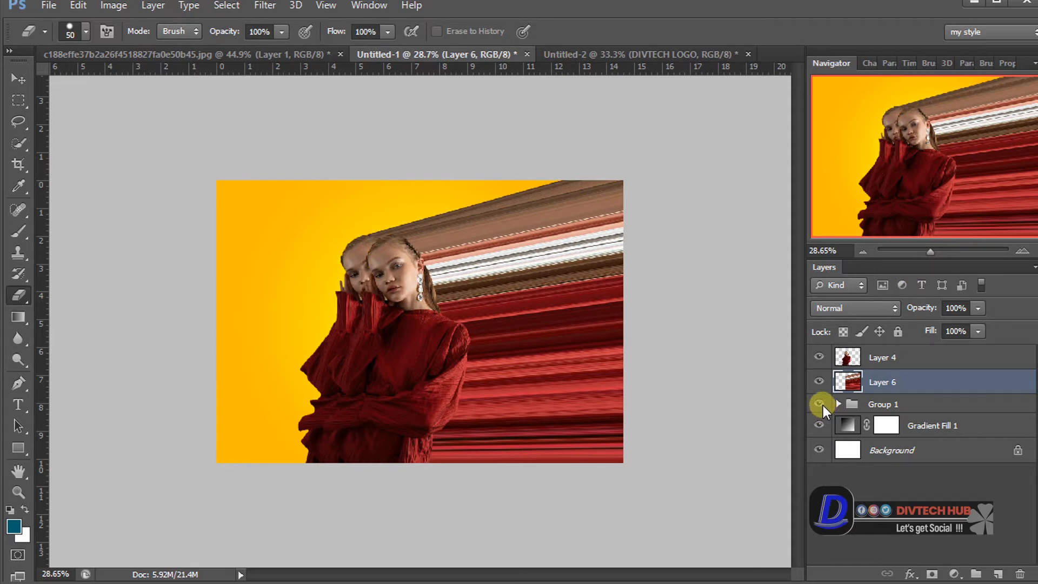
click(883, 356)
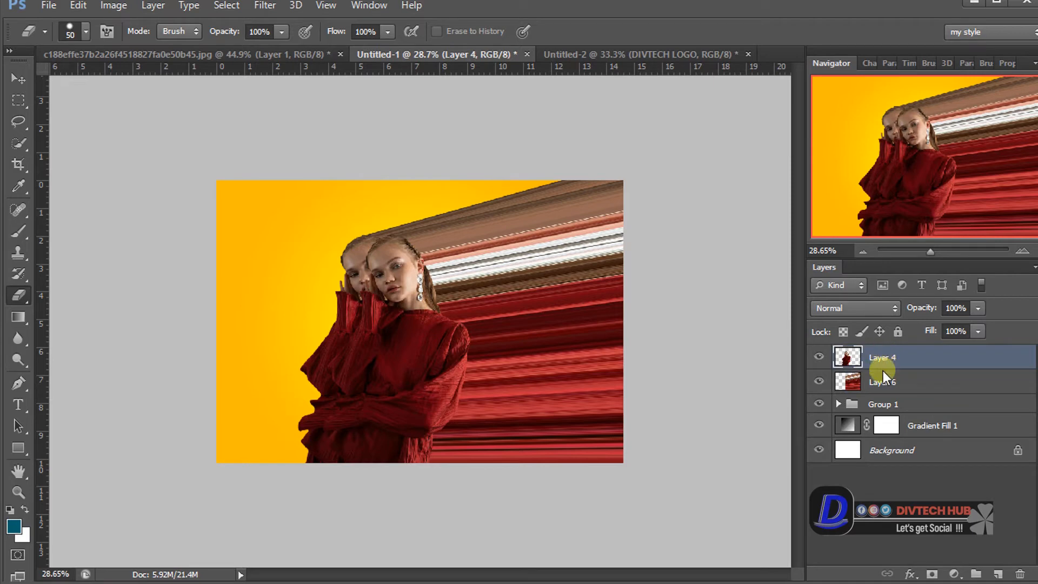
shift+click(878, 382)
key(ctrl+g)
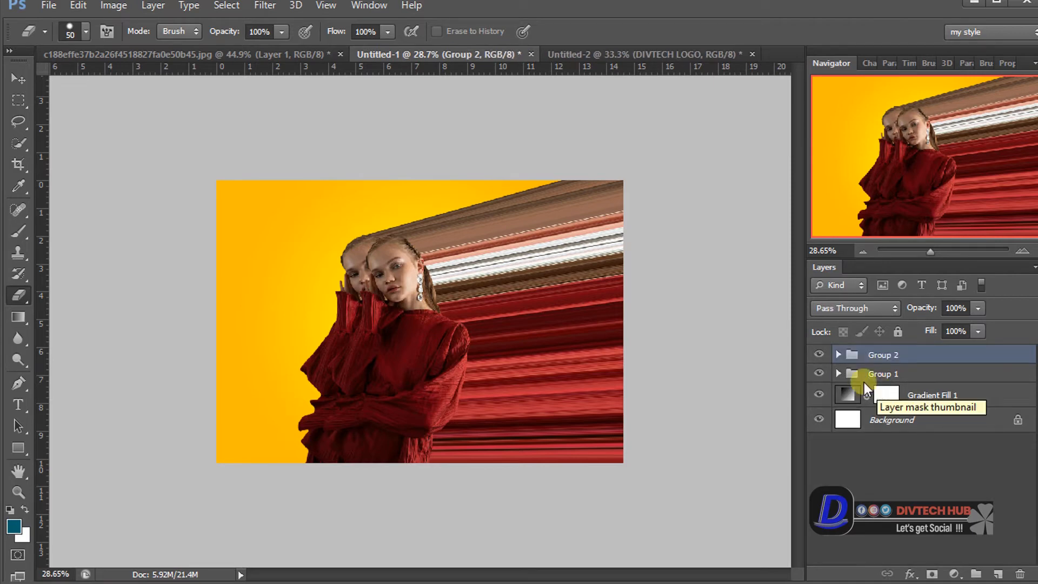
- Compare the two pixel stretch versions by alternating the visibility of Group 1 and Group 2, leaving only Group 2 shown
click(818, 354)
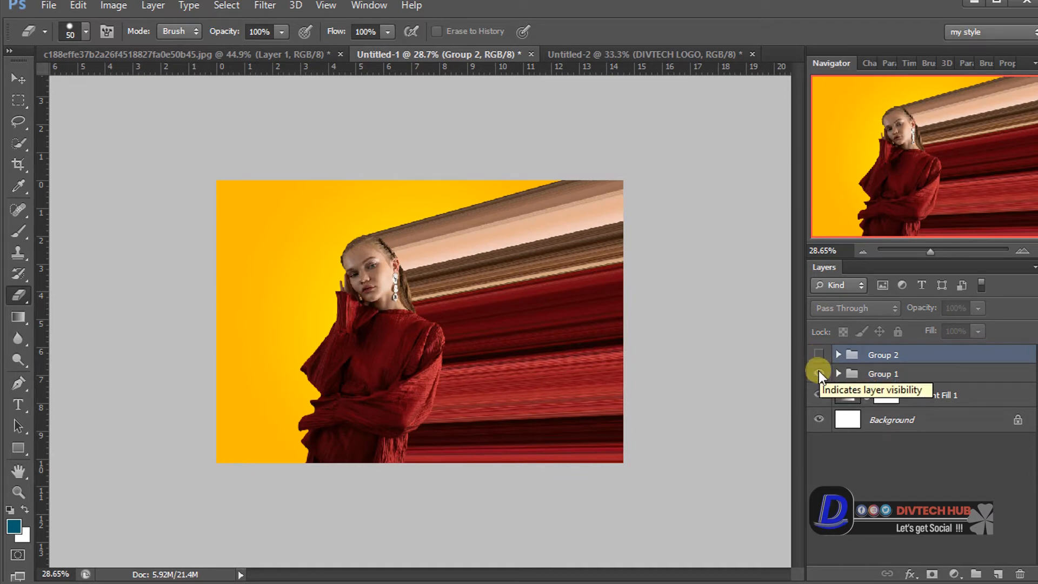
click(818, 354)
click(819, 371)
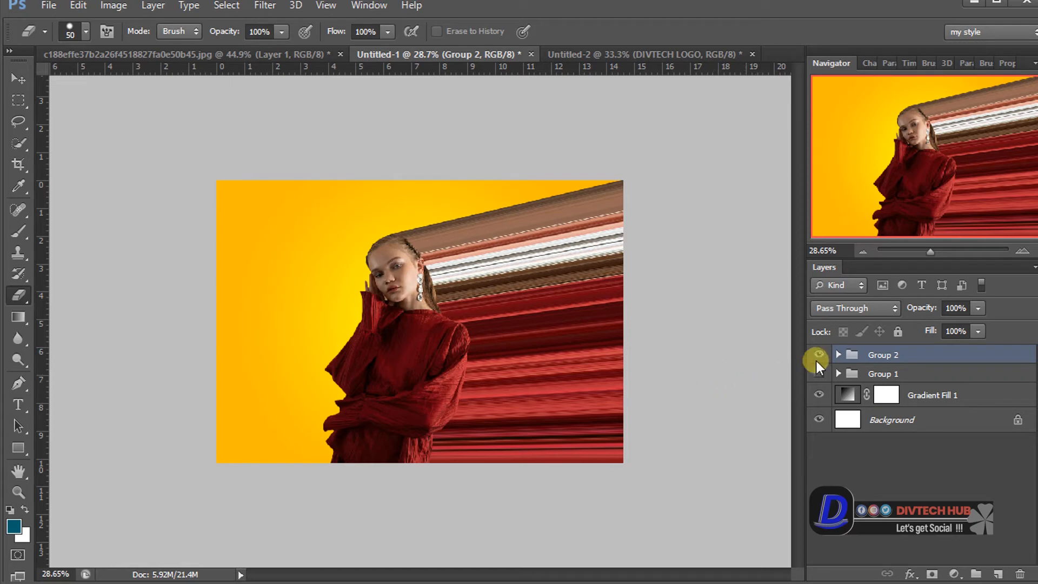
click(816, 371)
click(815, 361)
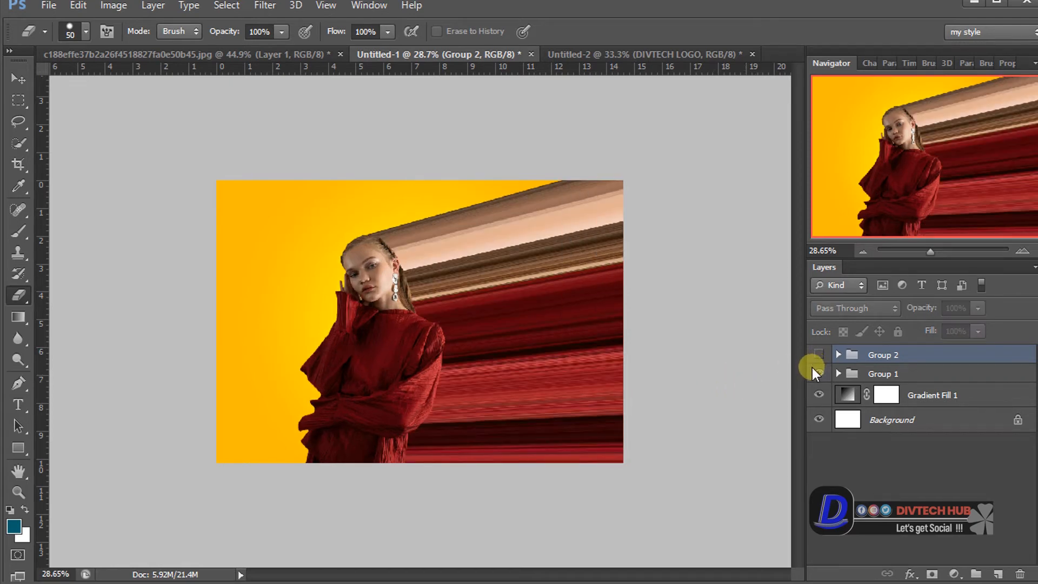
click(817, 359)
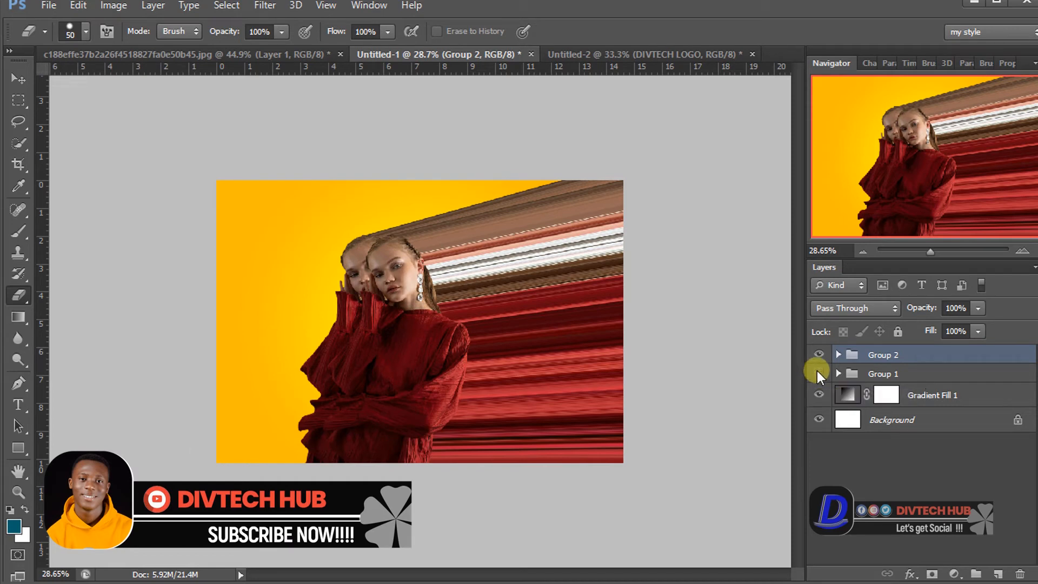
click(816, 372)
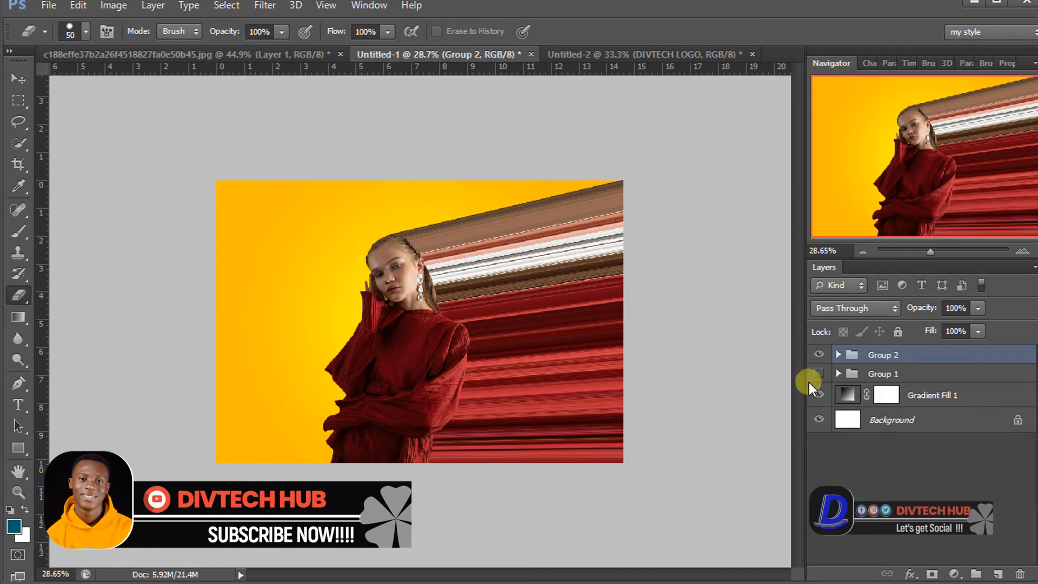